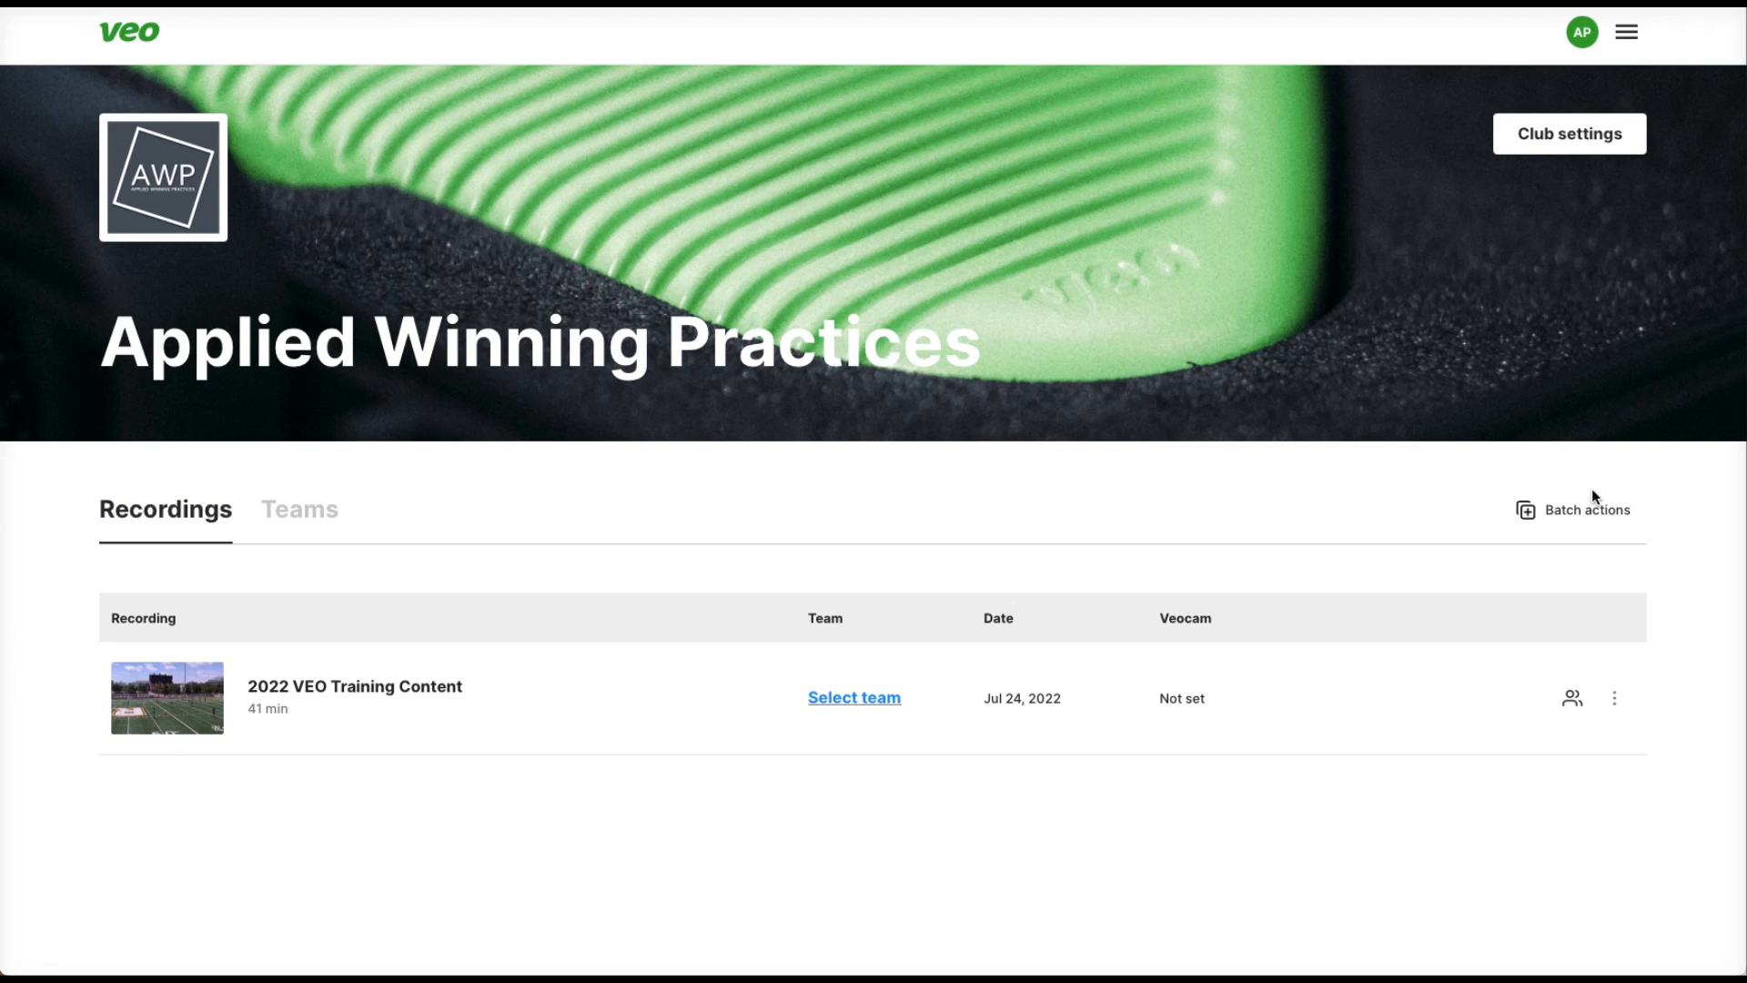
# Open the 2022 VEO Training Content recording and pause its playback.
pyautogui.click(395, 684)
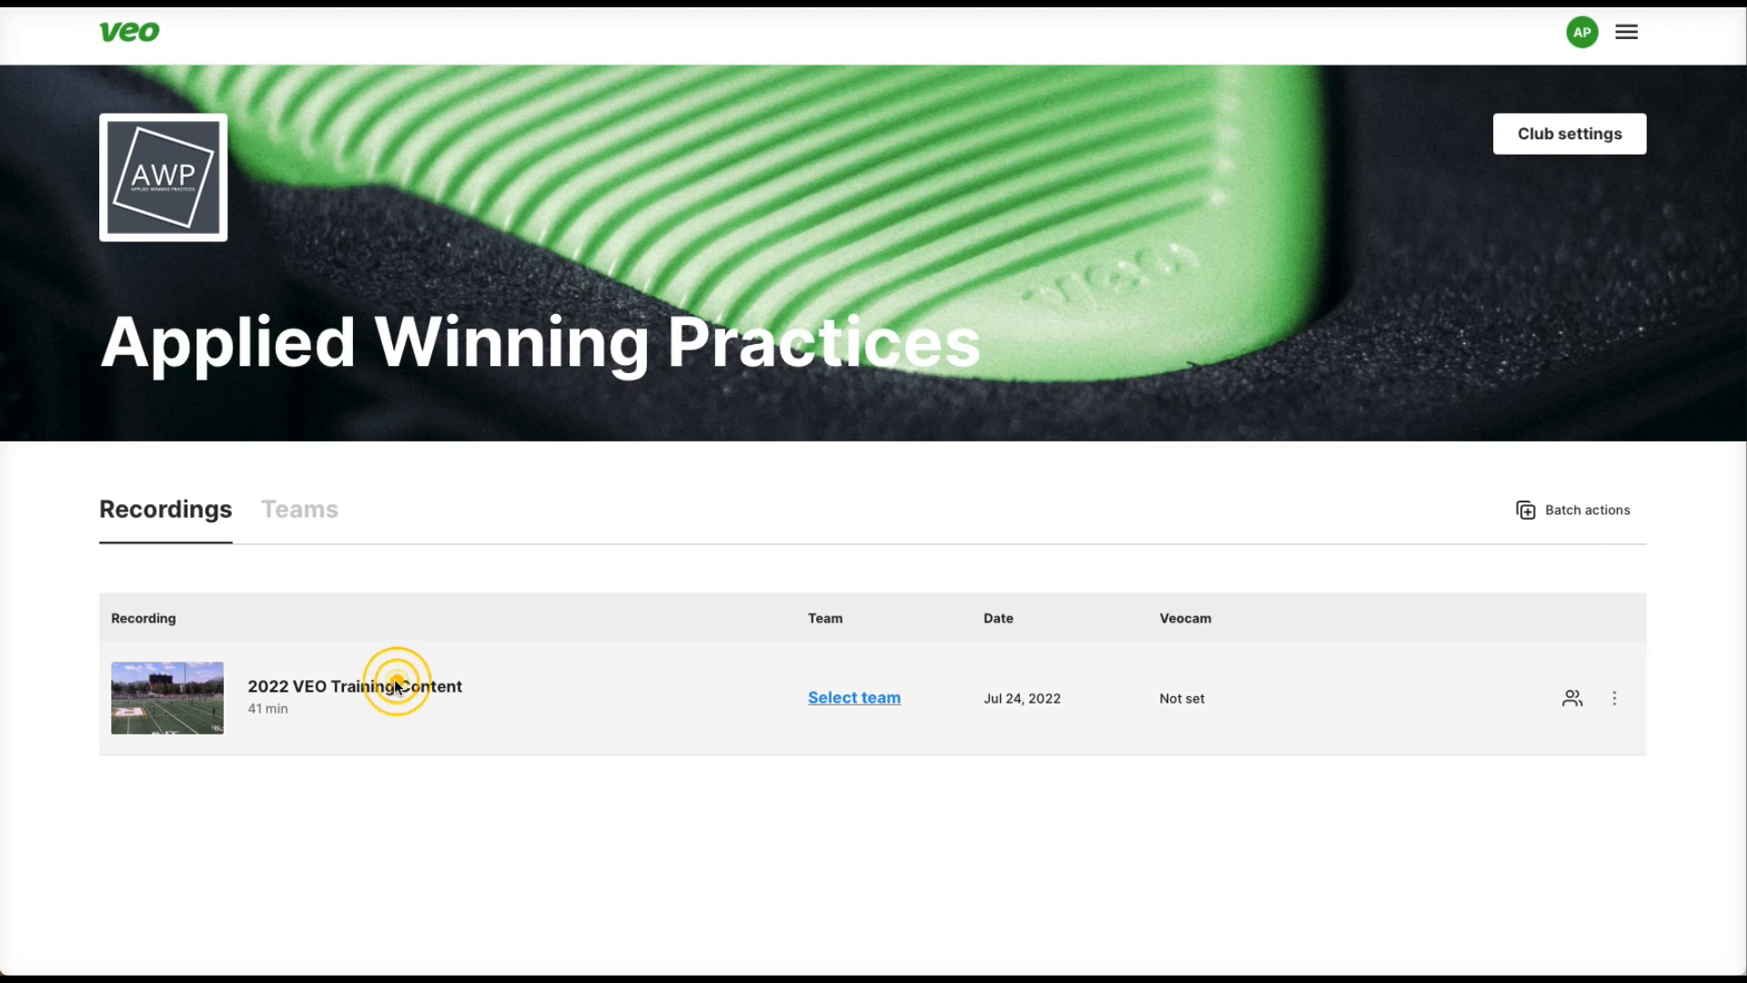
pyautogui.click(300, 702)
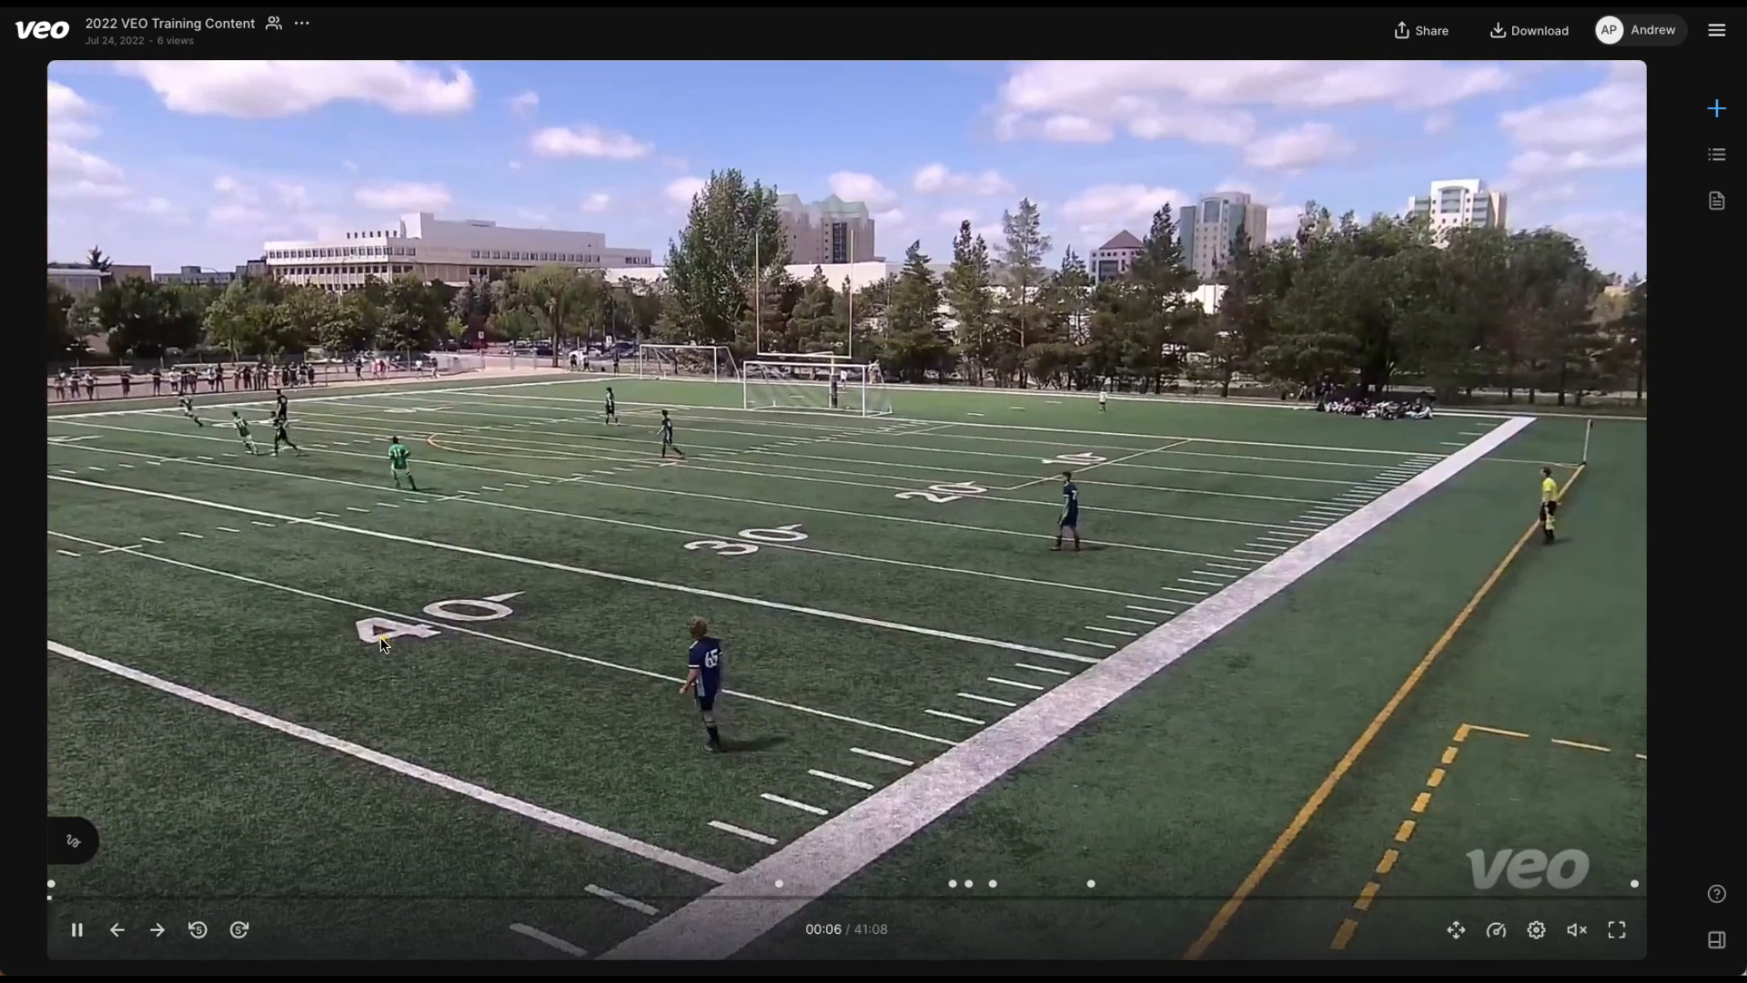
pyautogui.click(380, 637)
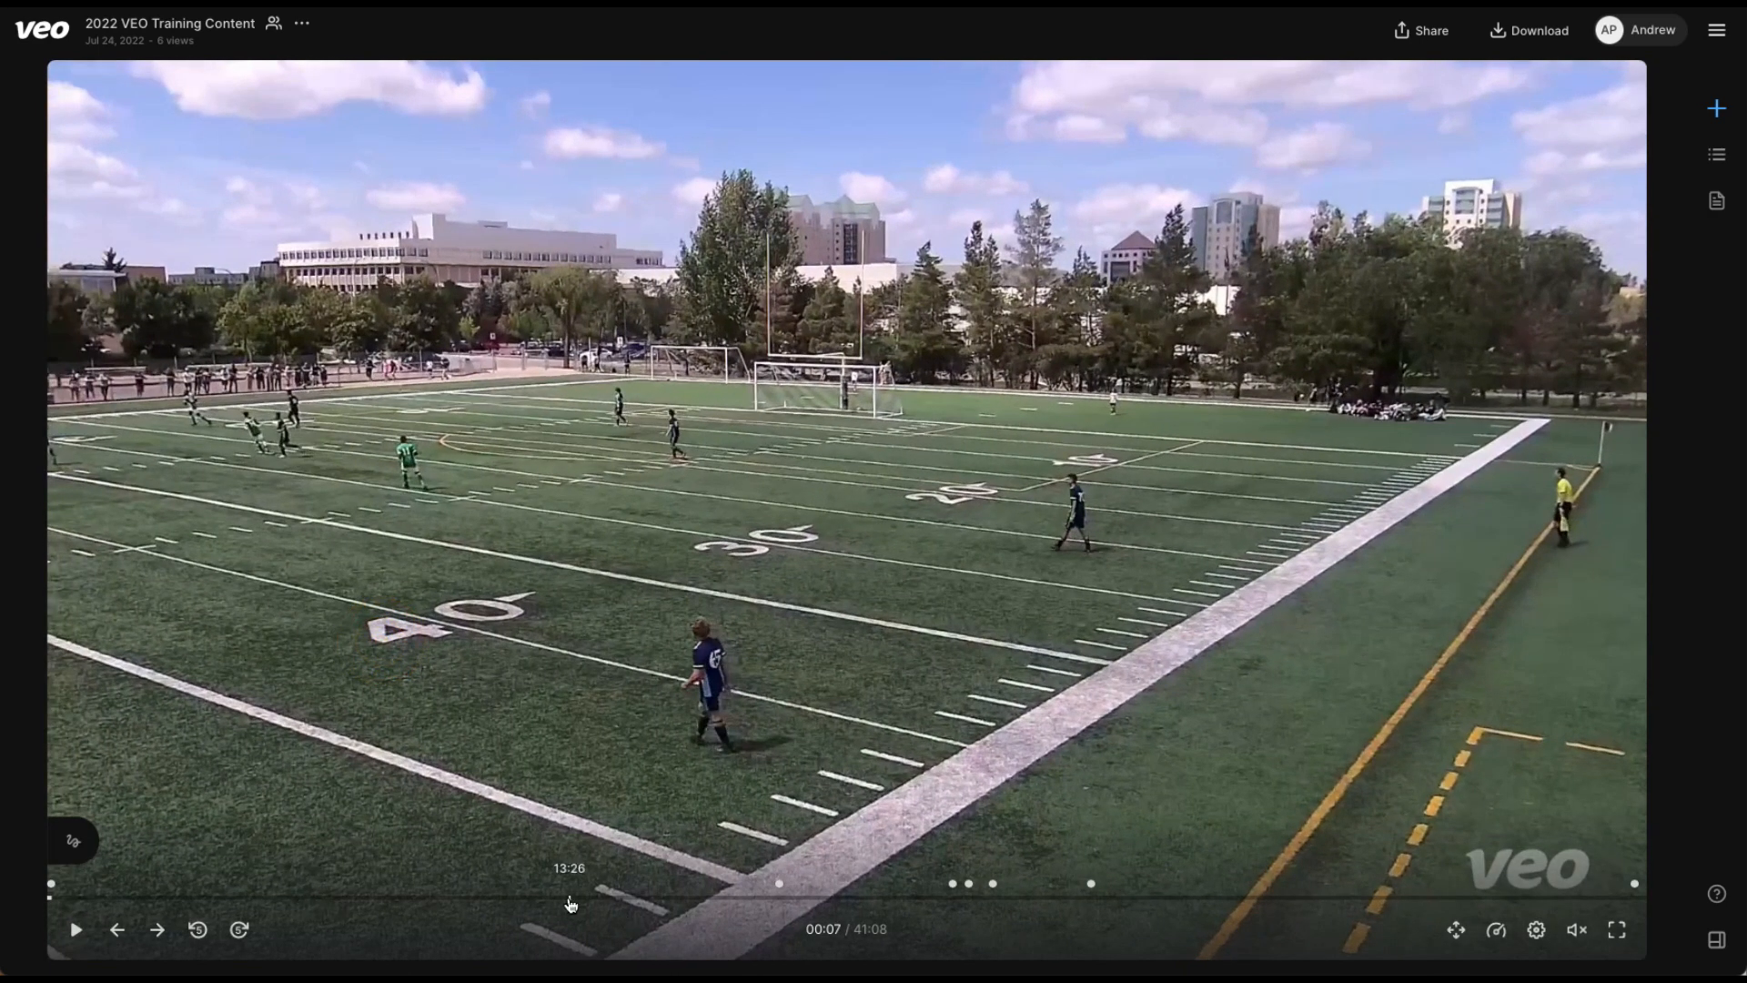
# Jump to 13:26, 33:59 and about 9:43 in the recording, and pause it there.
pyautogui.click(569, 901)
pyautogui.click(1369, 901)
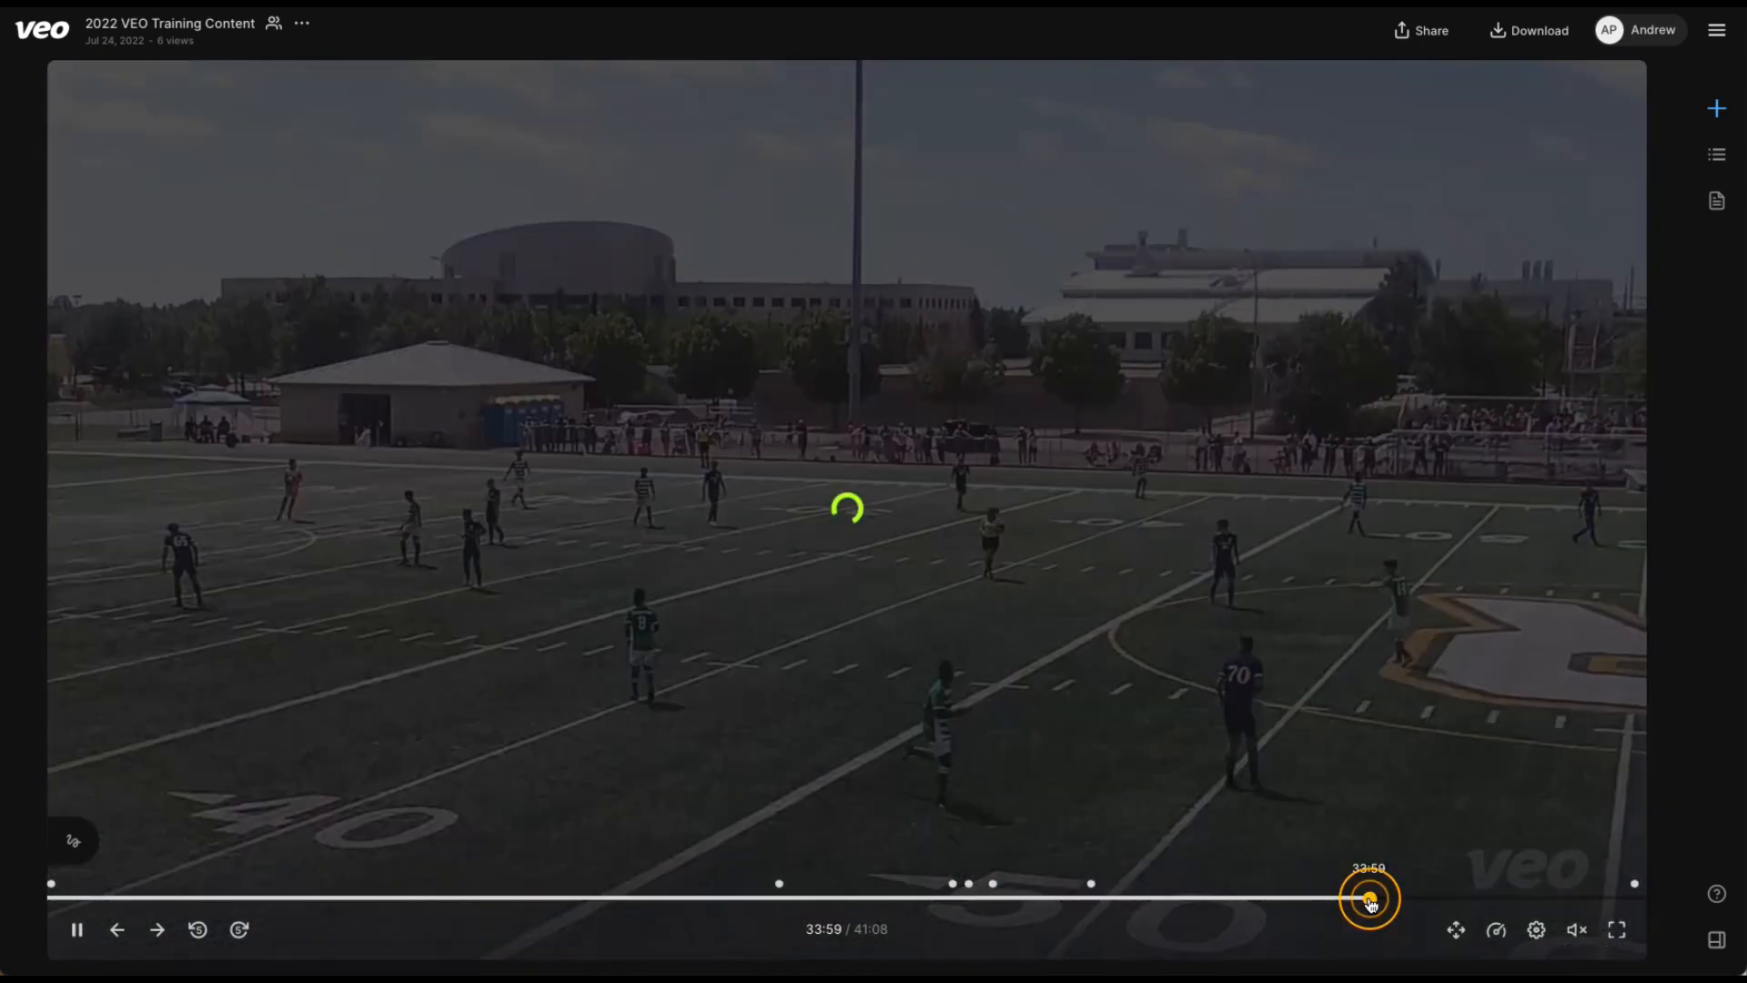
pyautogui.click(424, 899)
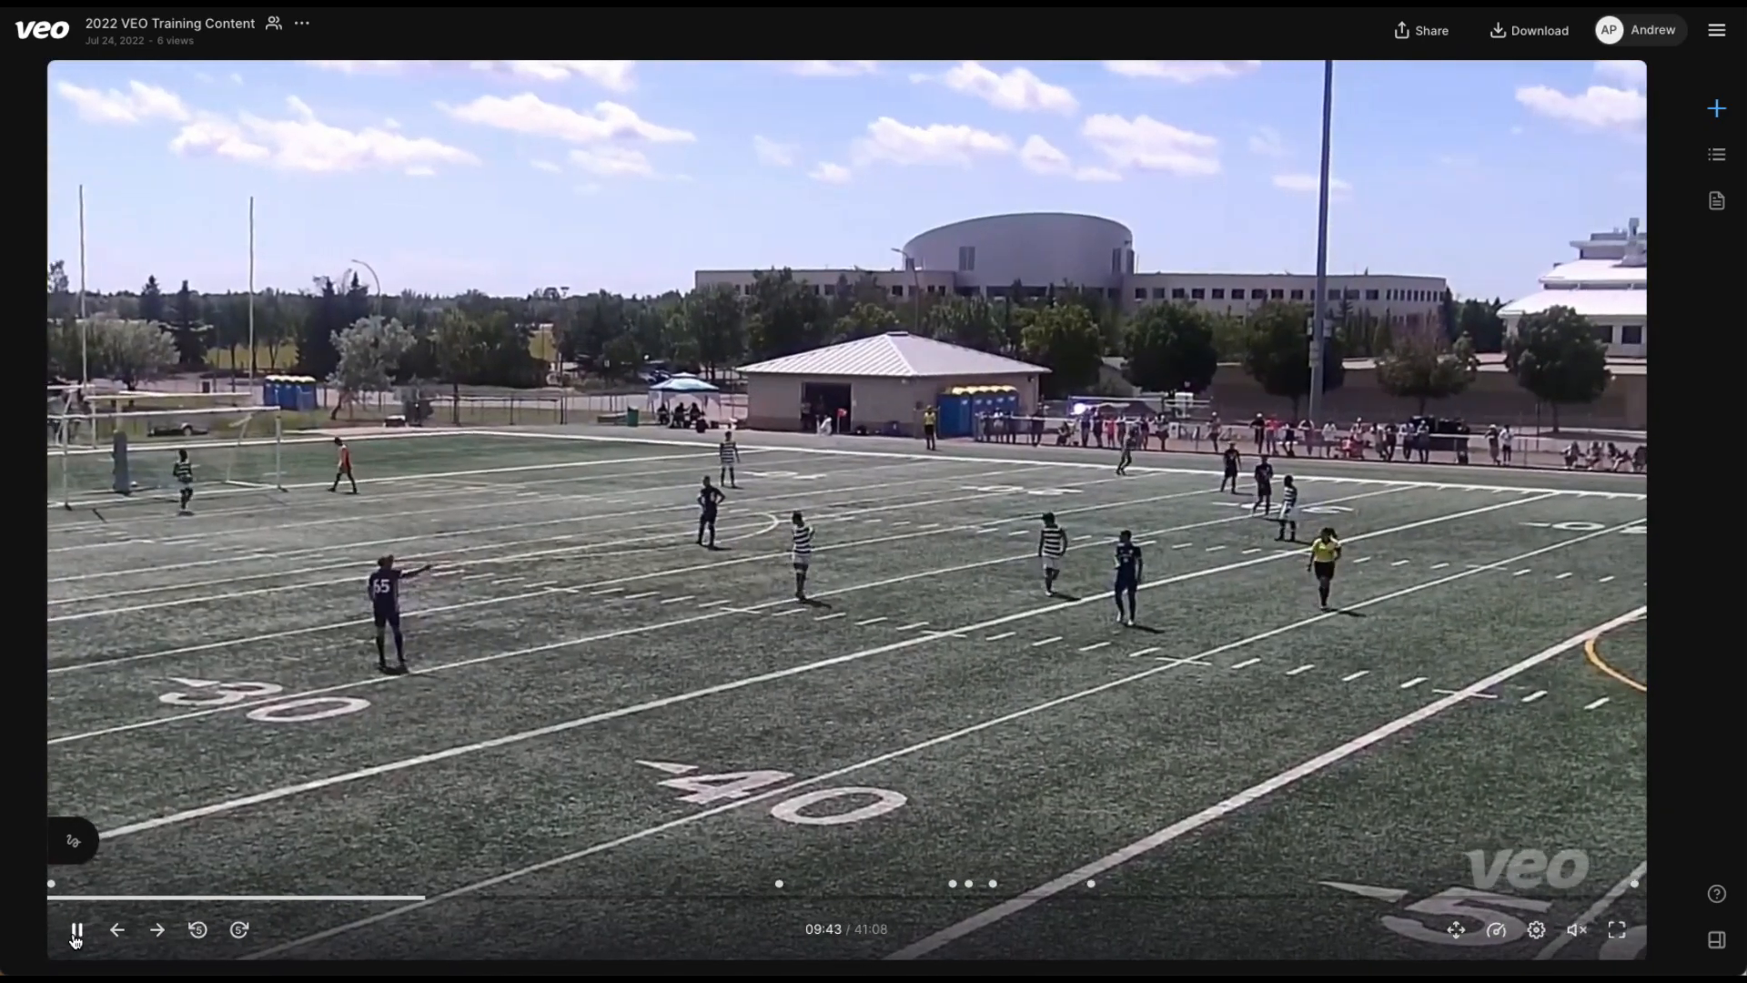
pyautogui.click(76, 930)
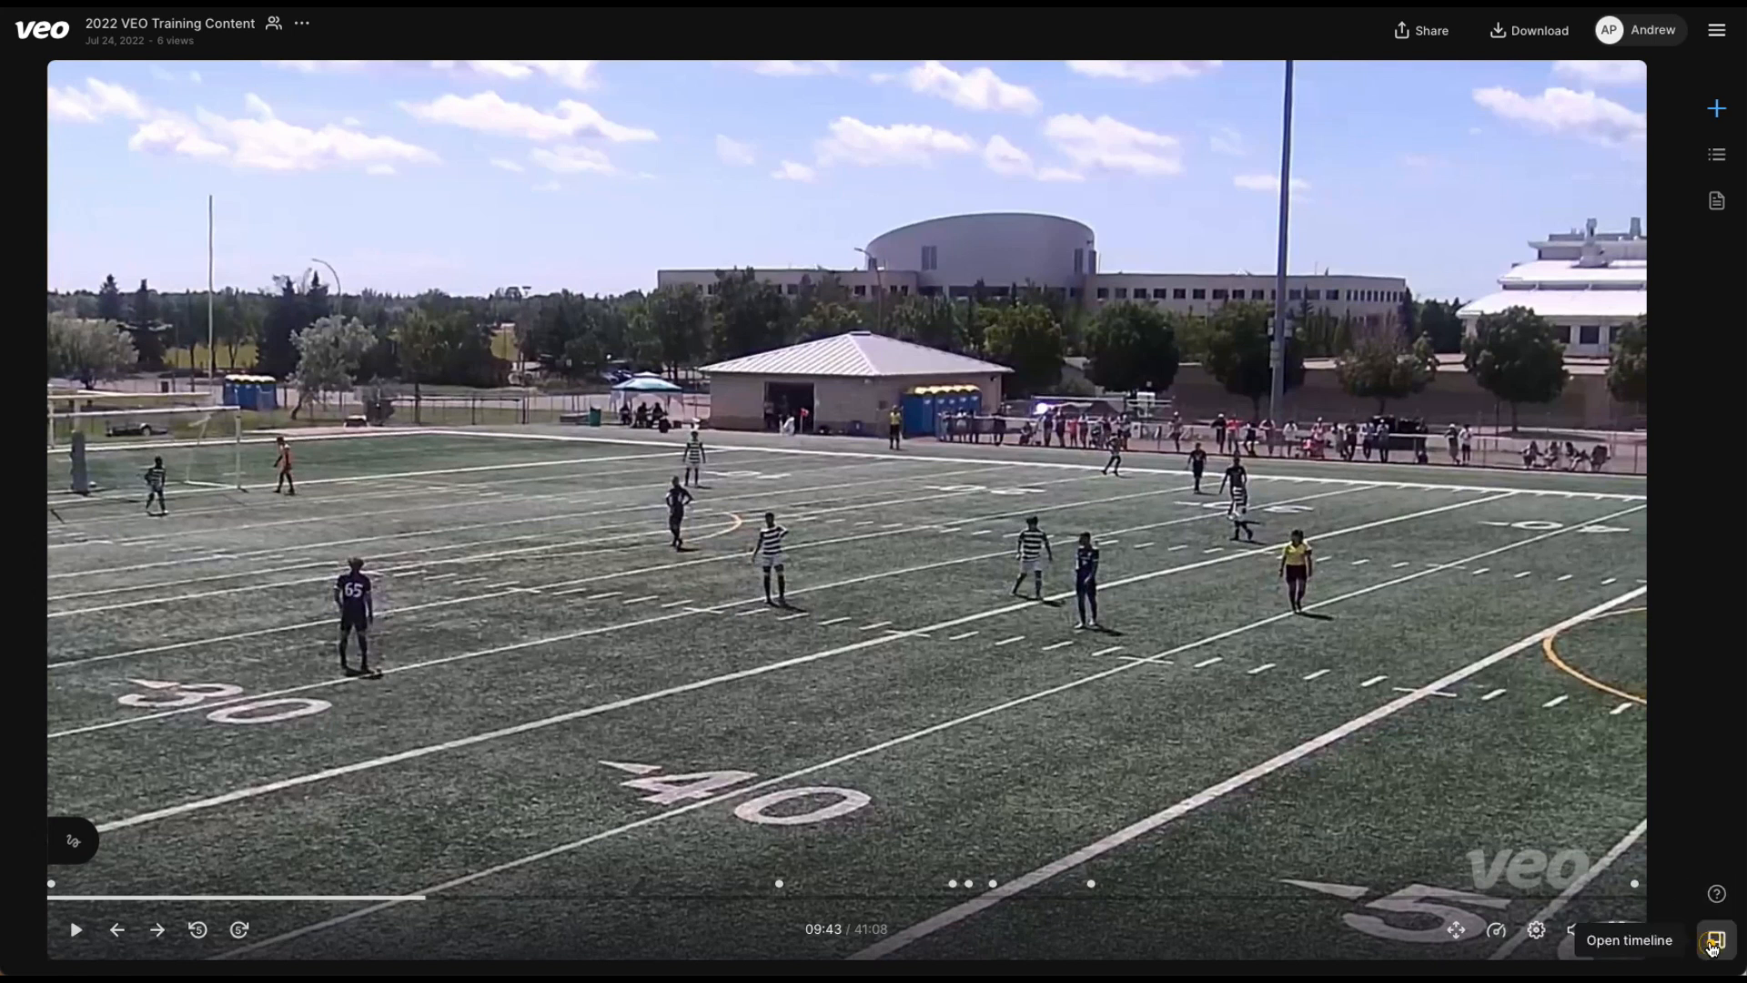
# Open and enlarge the event timeline below the video, and filter it to the Corner highlights.
pyautogui.click(1712, 948)
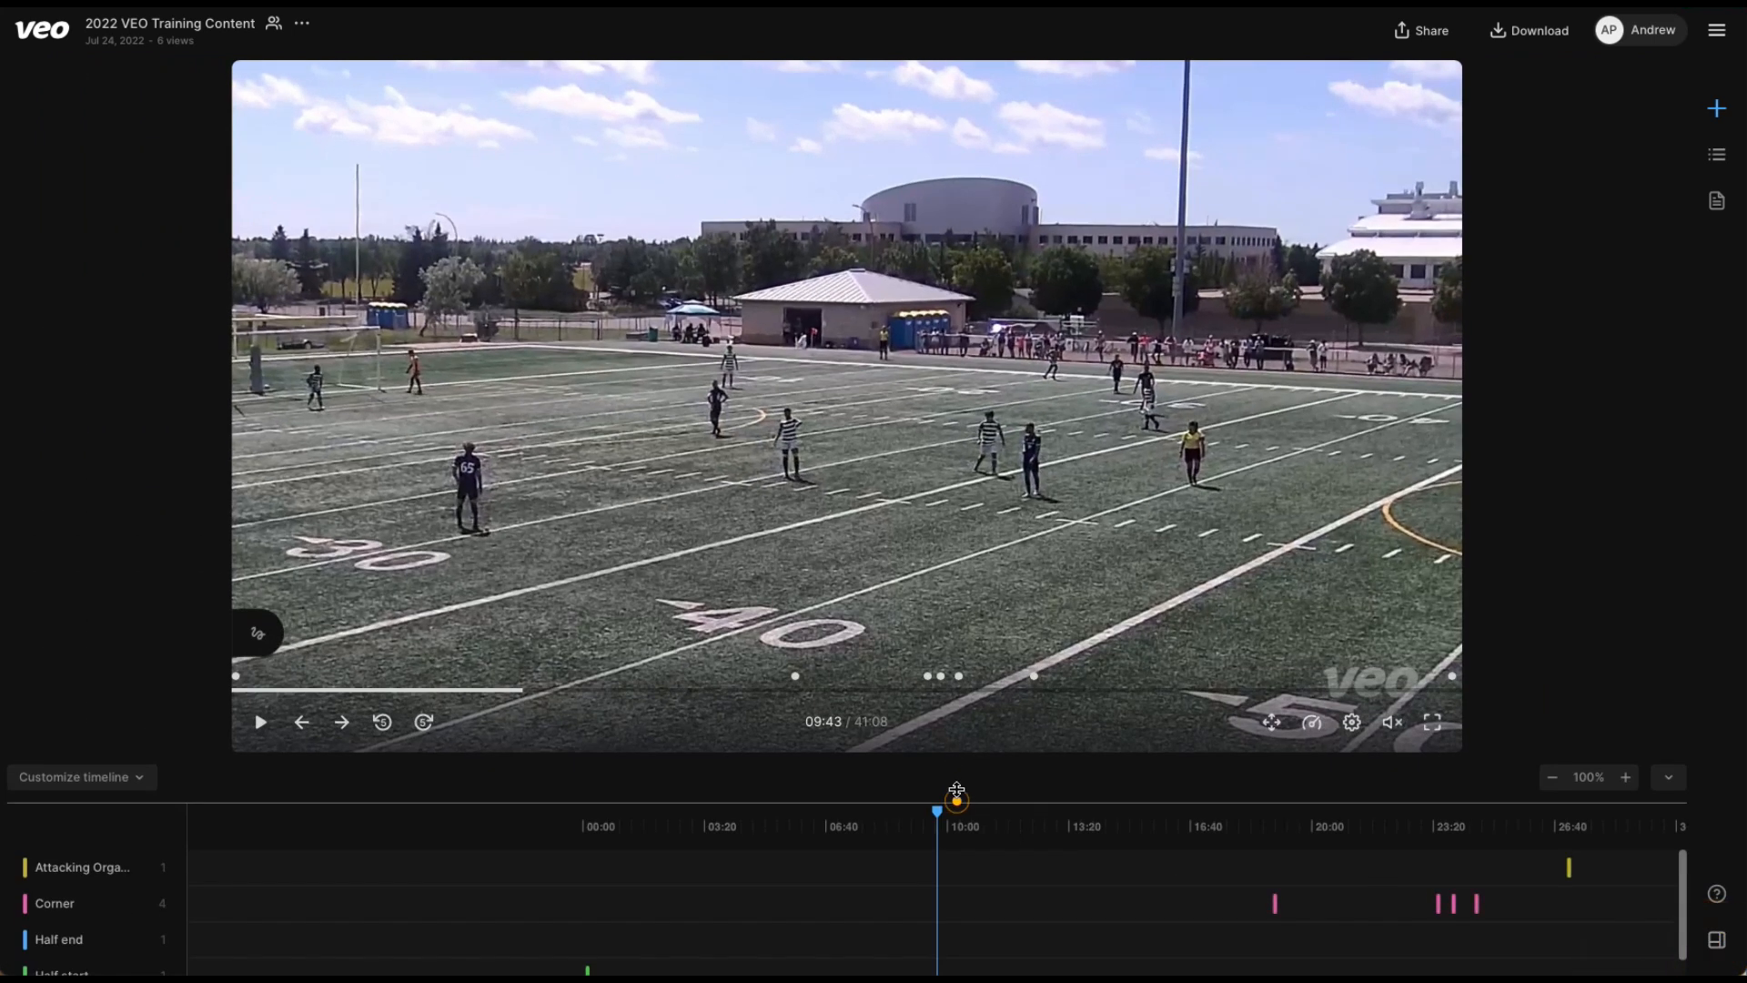
pyautogui.click(957, 798)
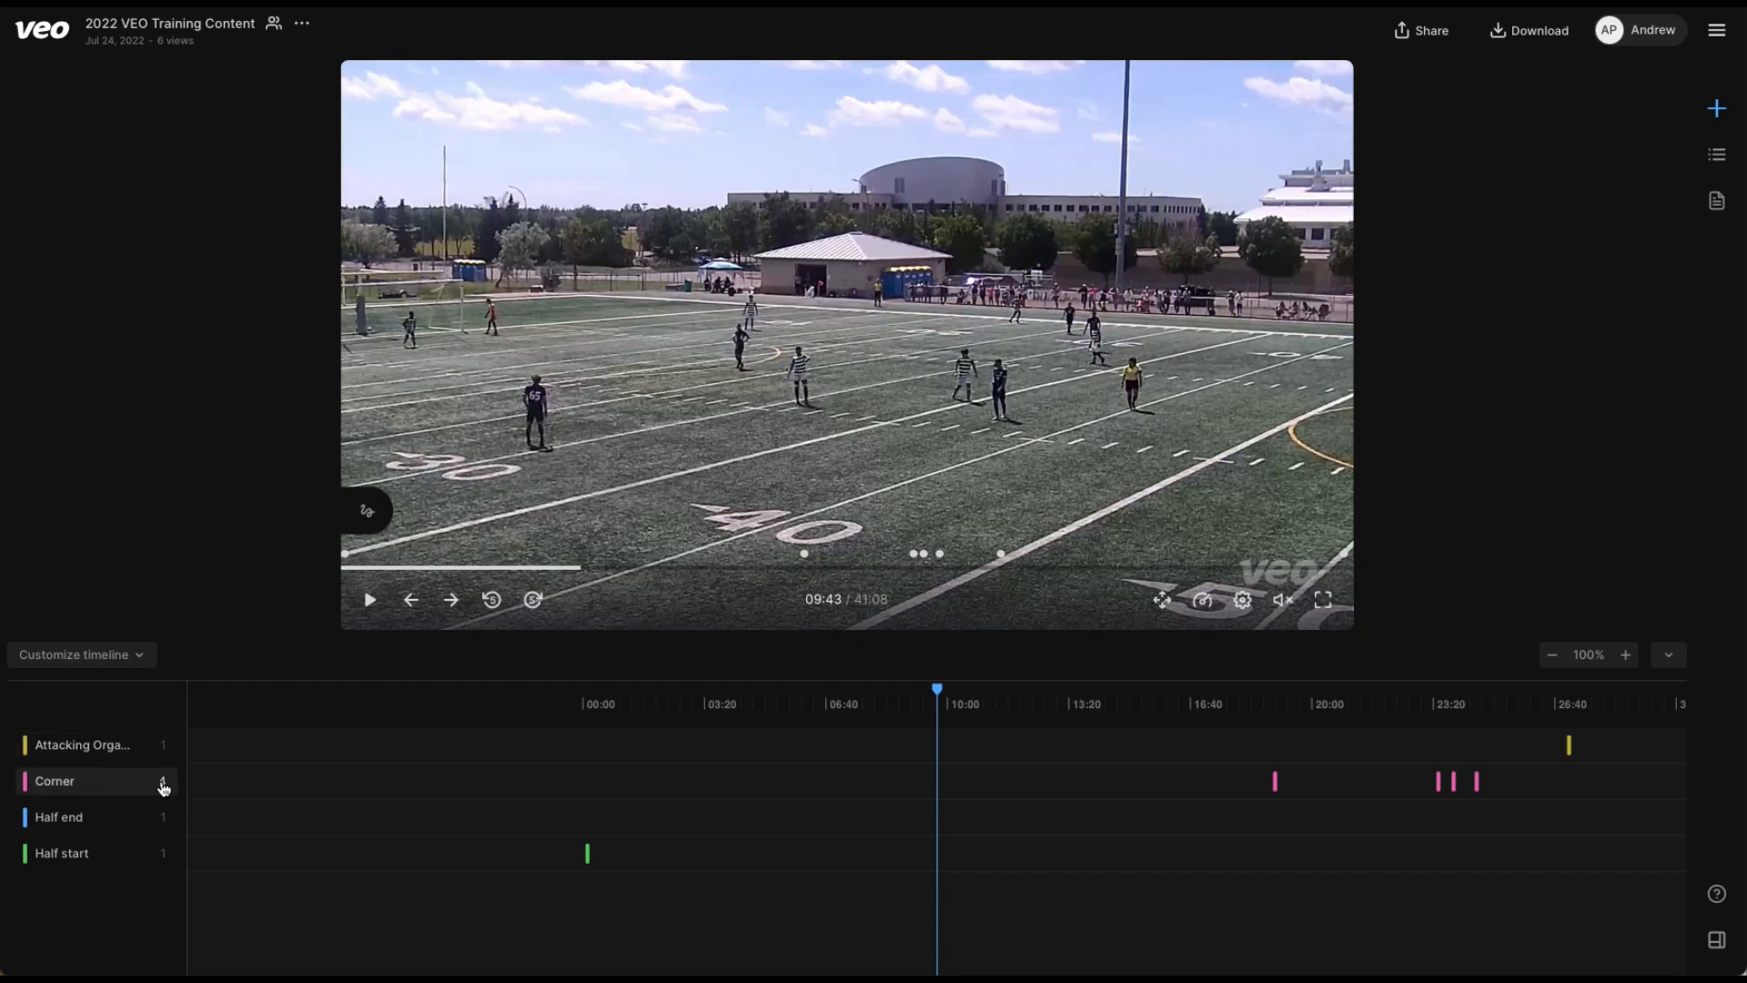
pyautogui.click(125, 784)
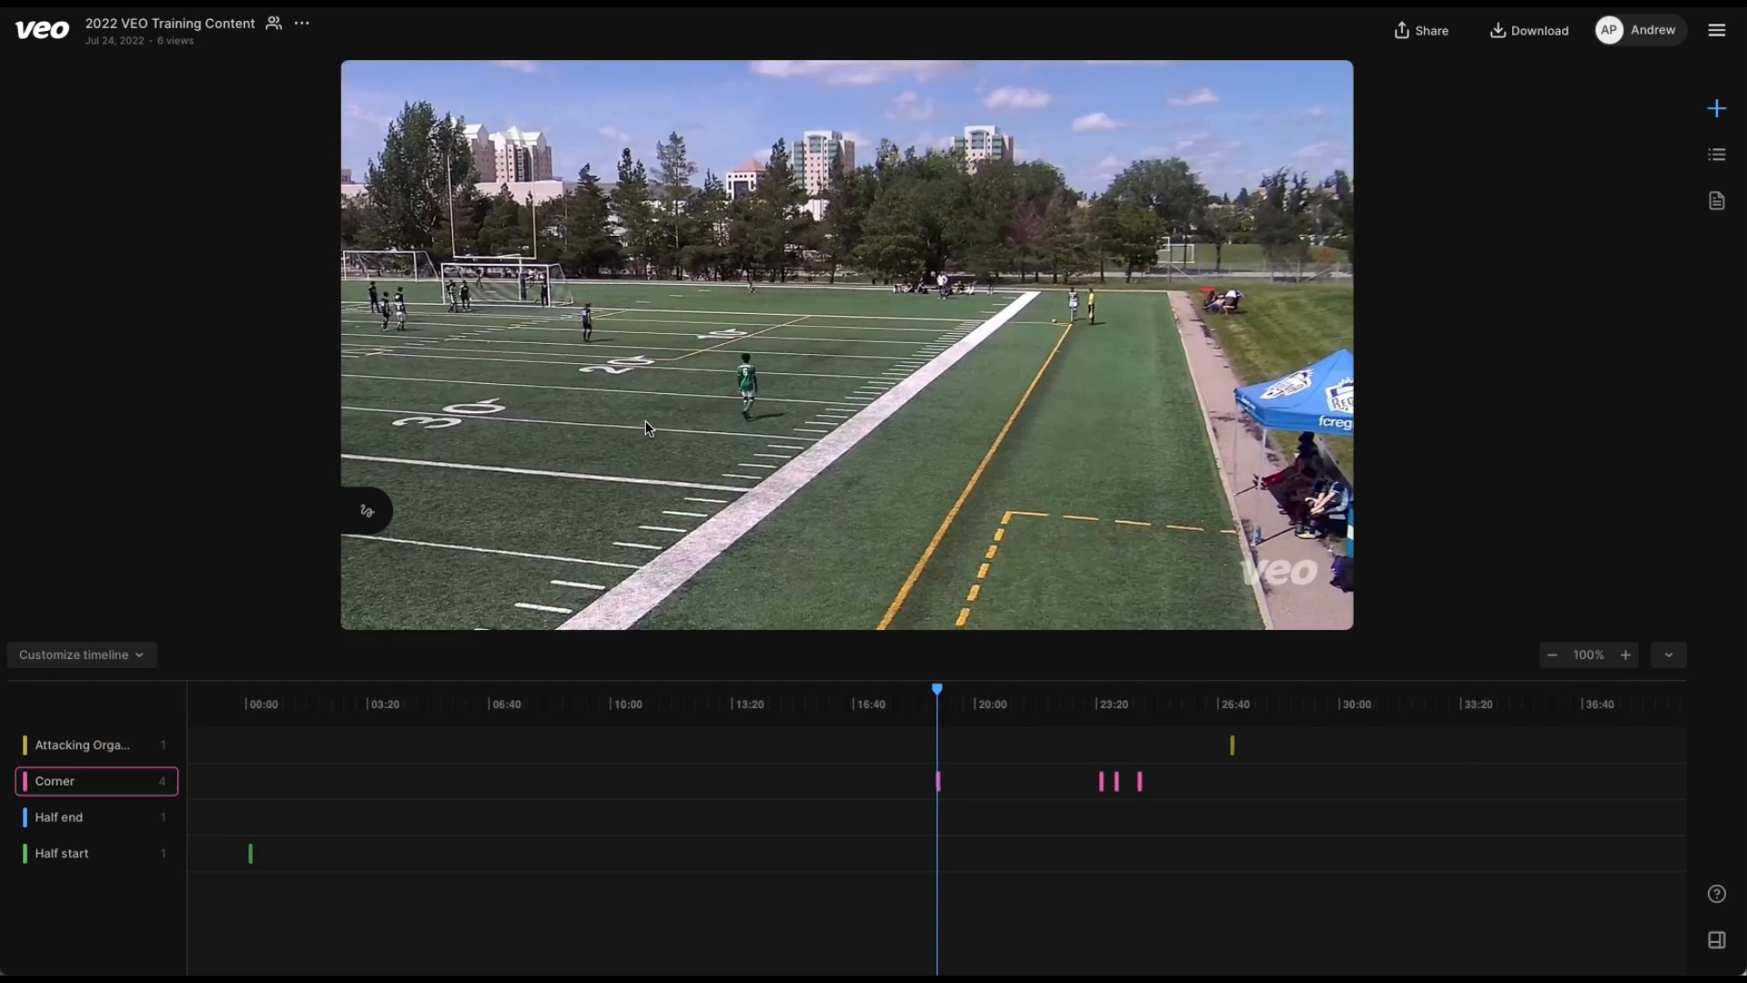
# Skip forward and back in the first corner clip, step through the next and previous Corner highlights, and pause at 23:26.
pyautogui.click(737, 398)
pyautogui.click(533, 600)
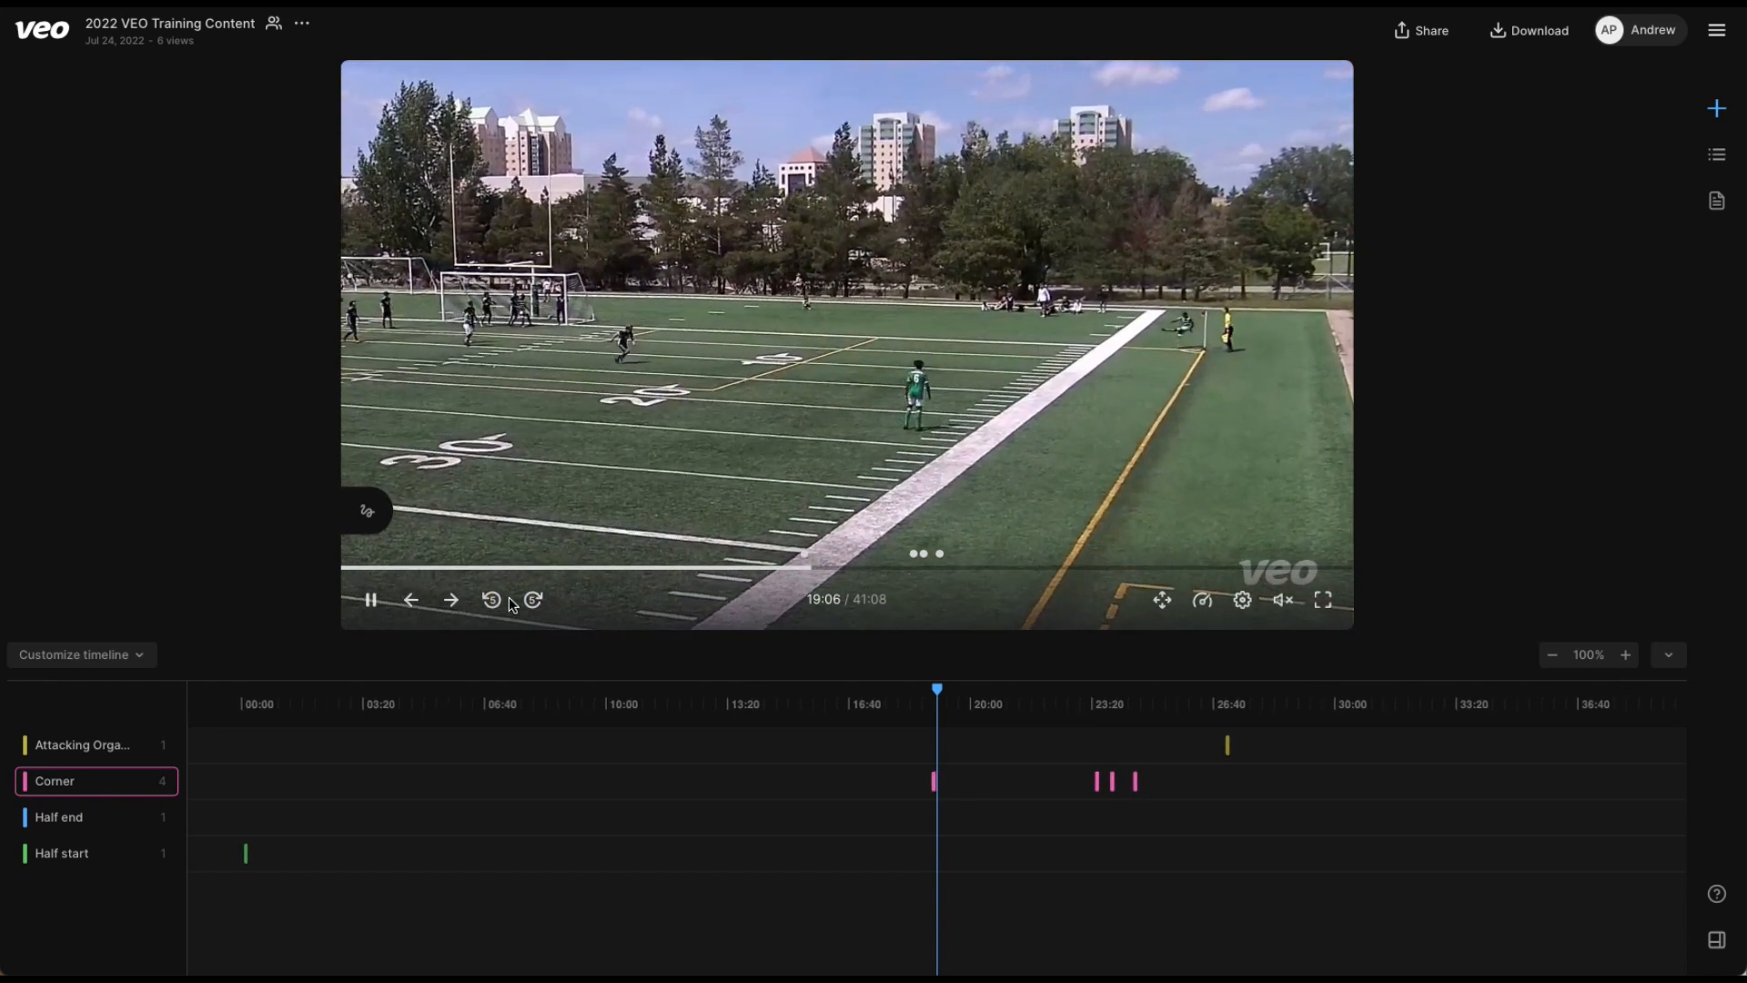
pyautogui.click(491, 600)
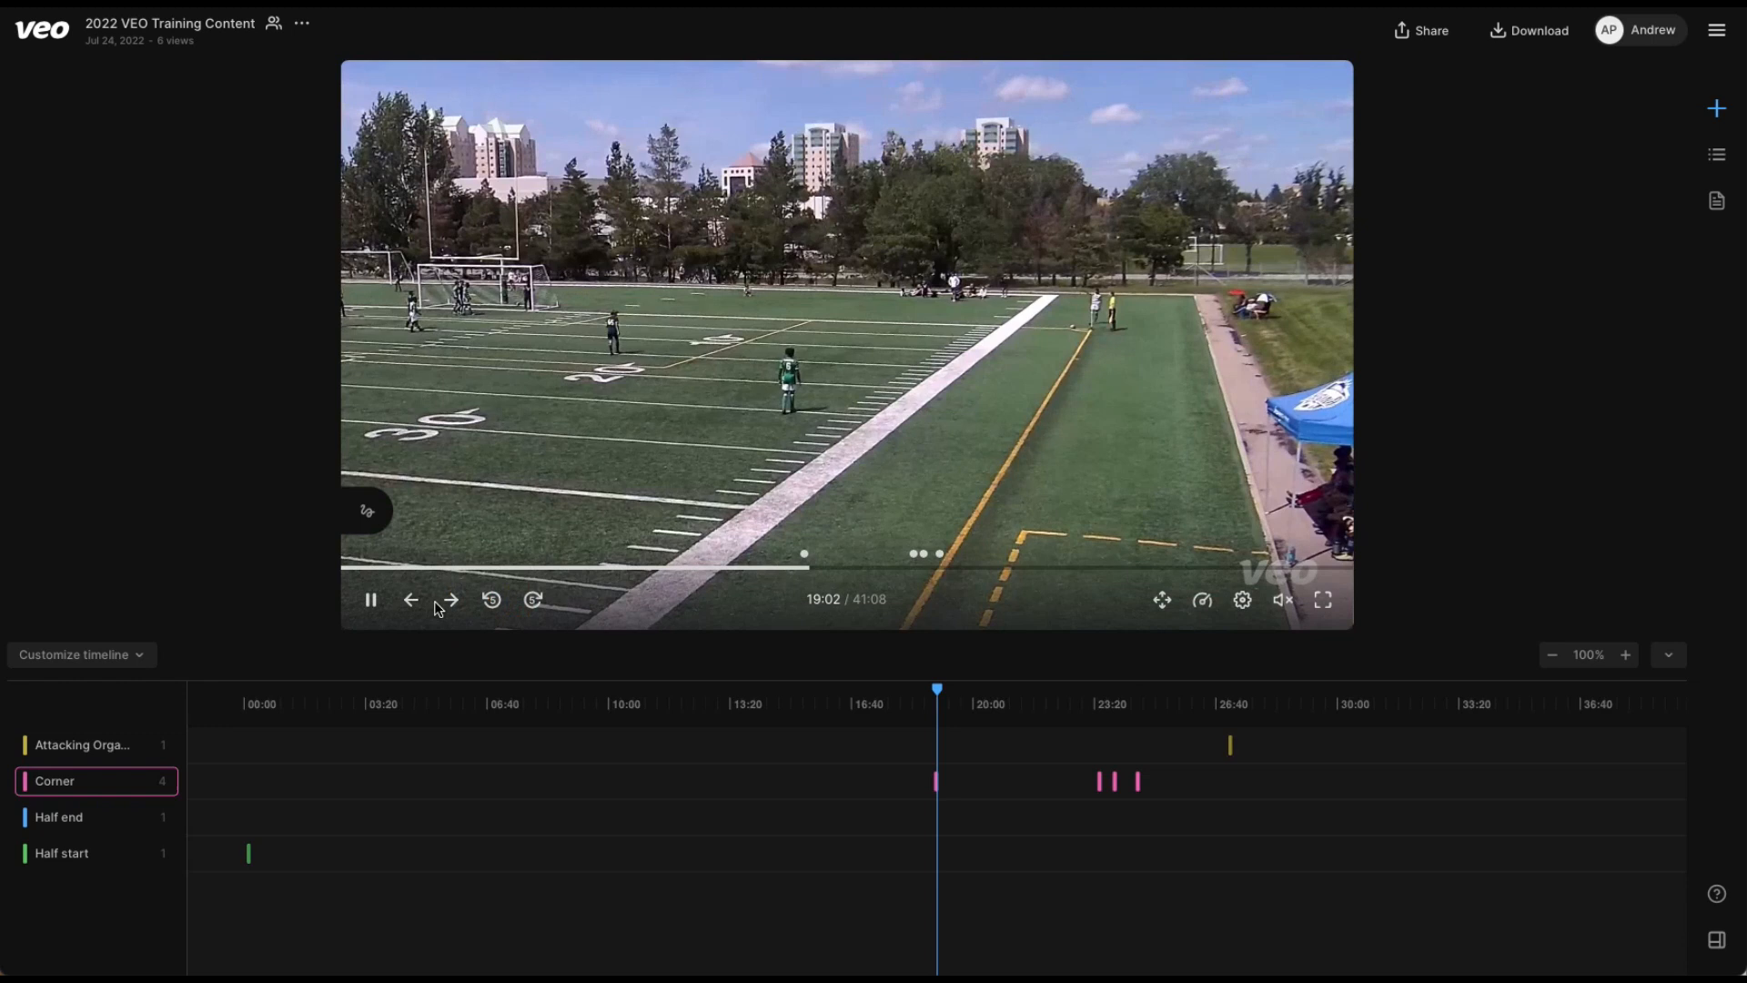
pyautogui.click(452, 601)
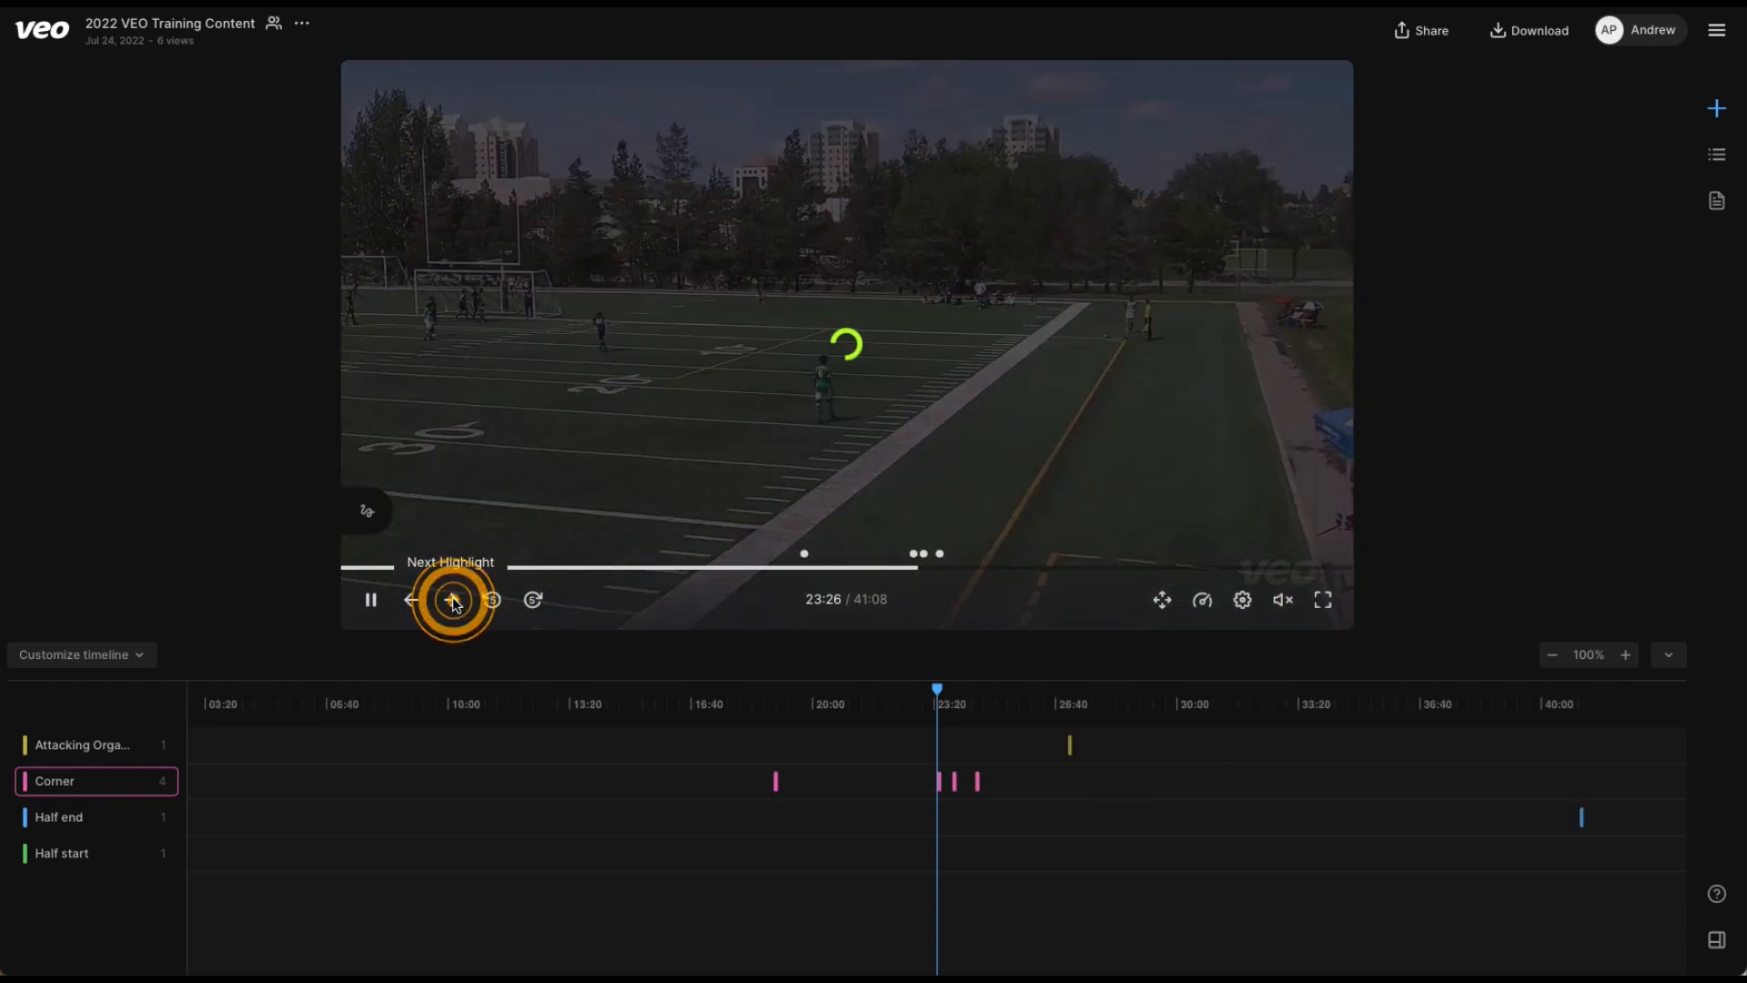
pyautogui.click(452, 601)
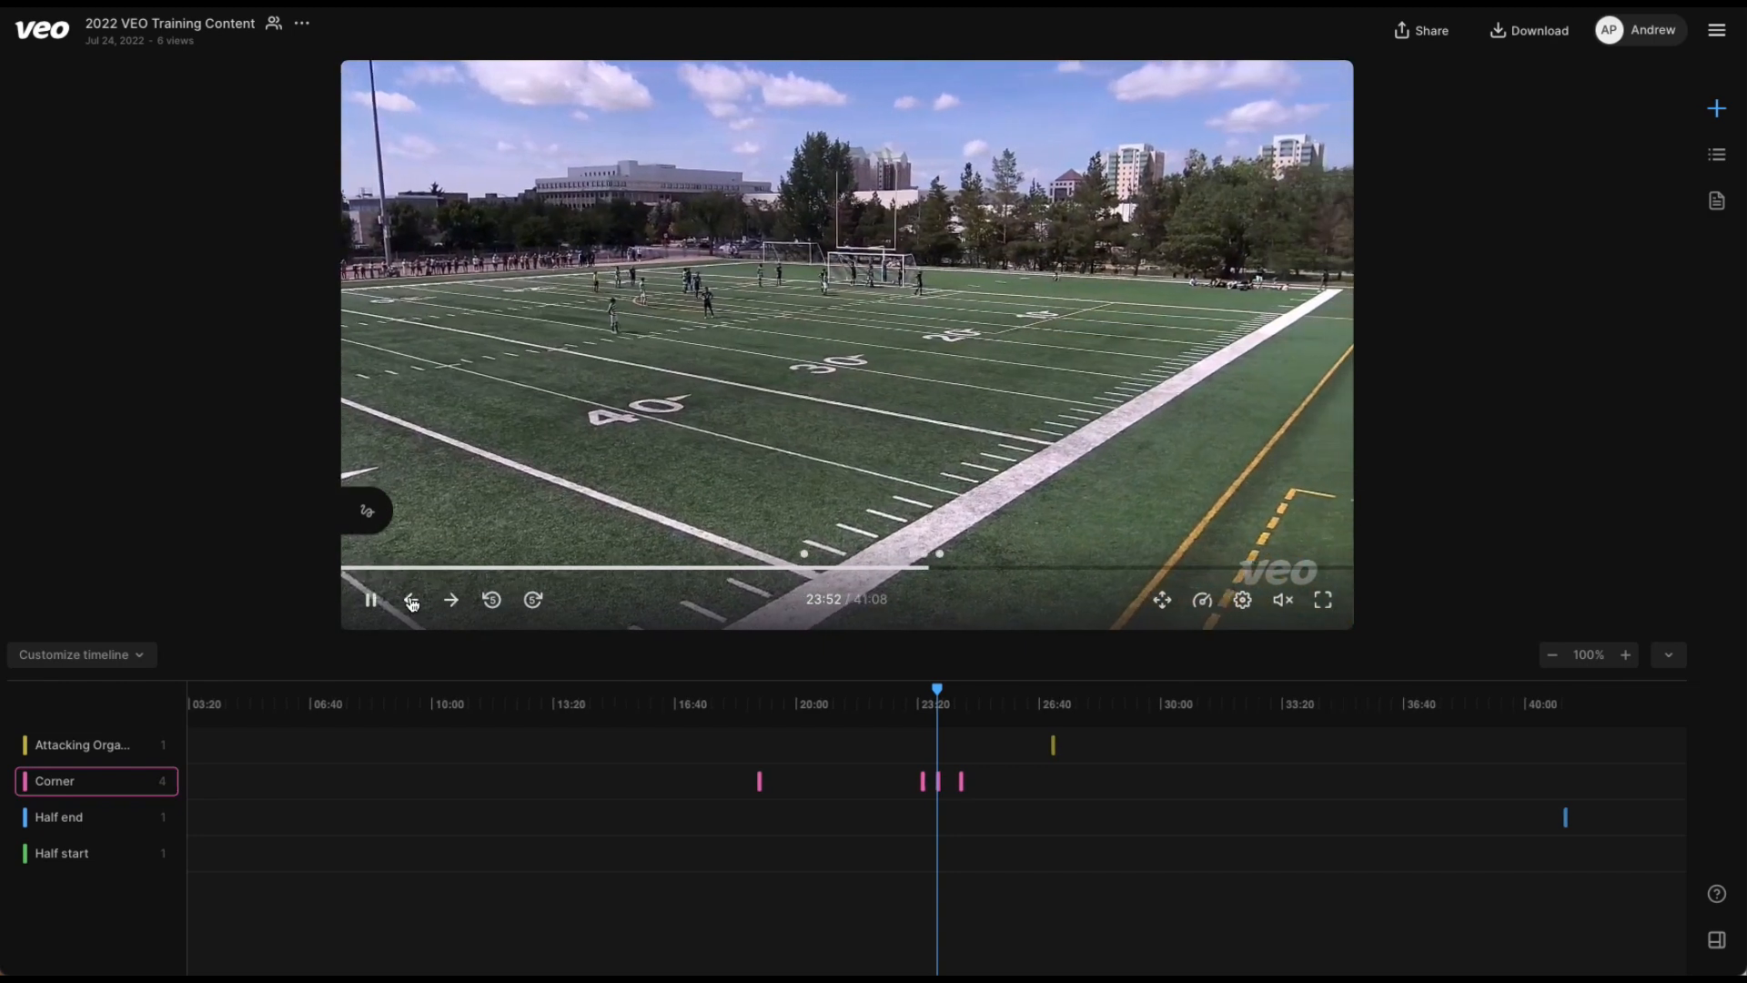
pyautogui.click(411, 601)
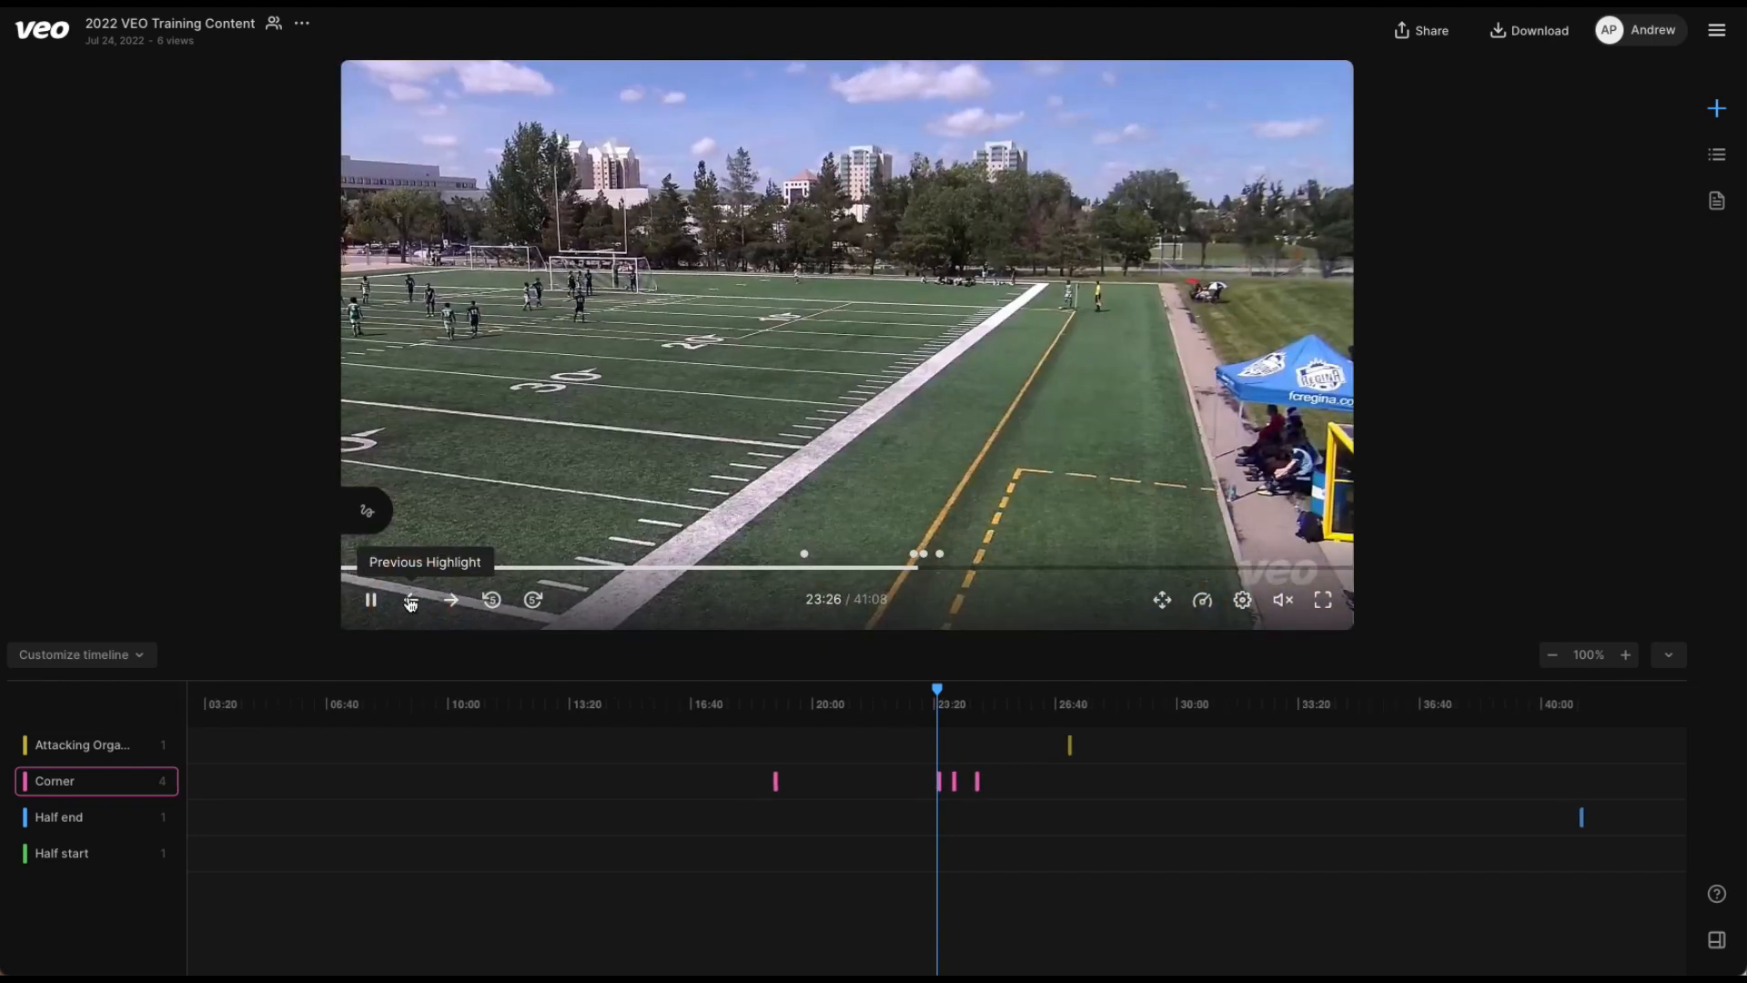
pyautogui.click(370, 601)
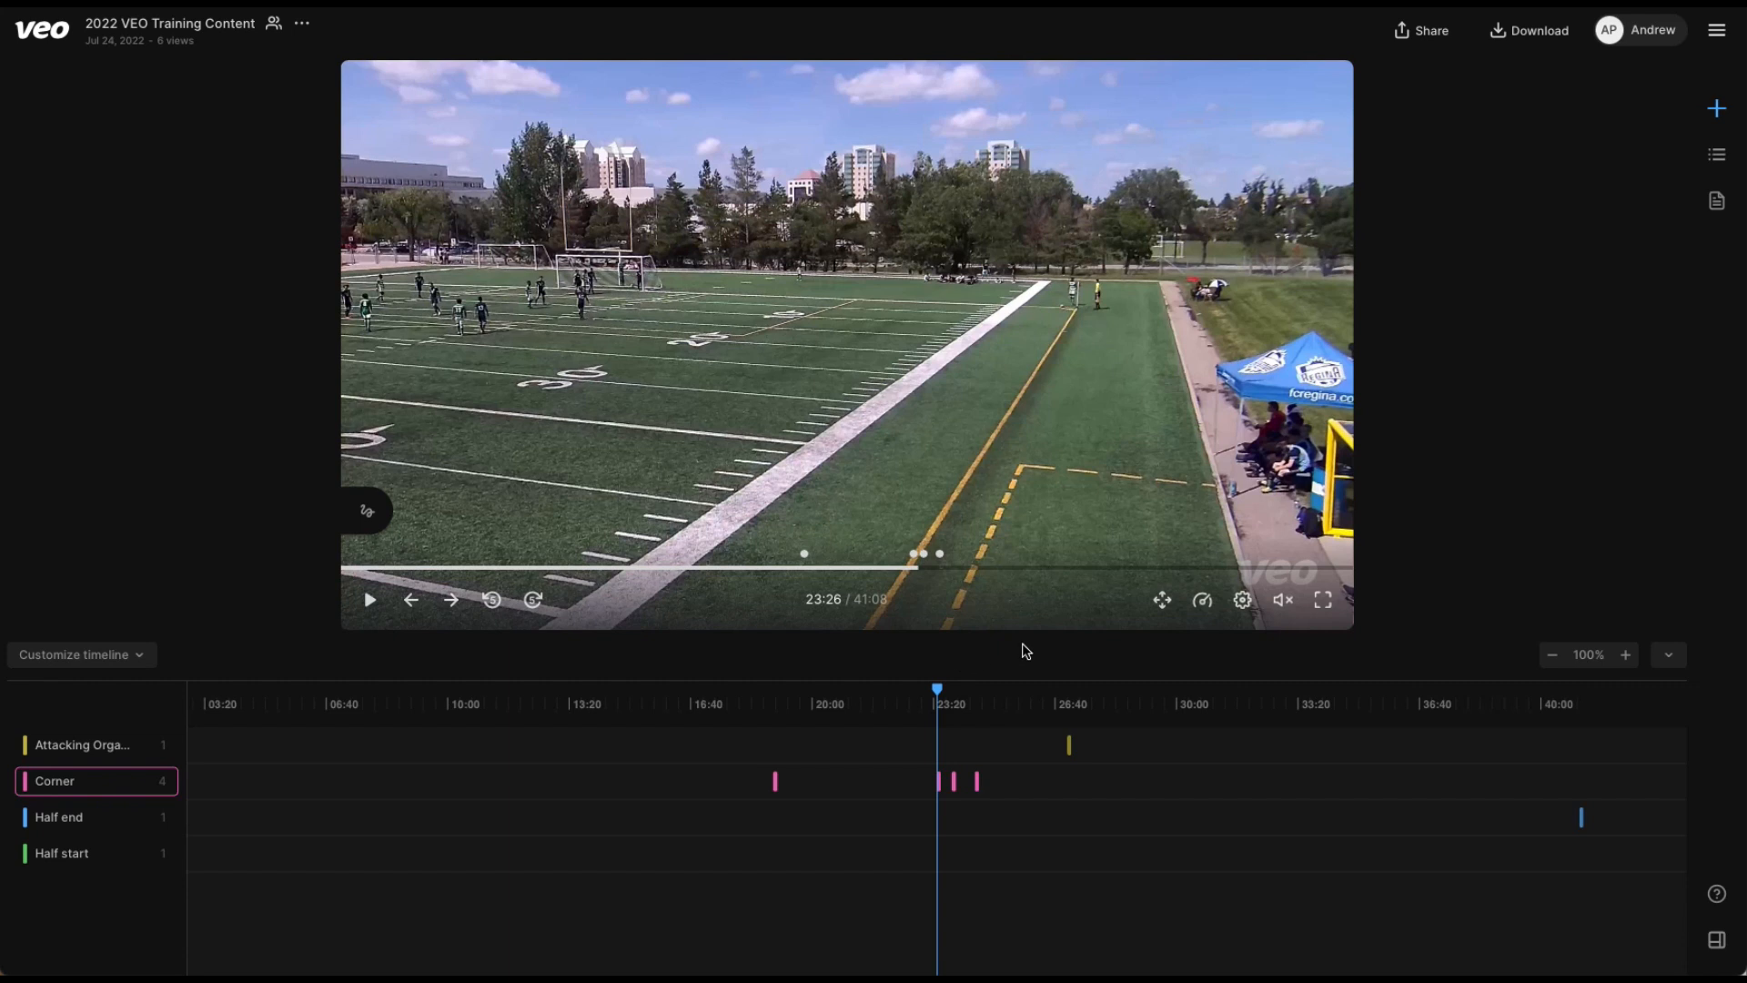
# Review the playback speed options, and play the corner clip briefly before pausing it at 23:34.
pyautogui.click(1201, 604)
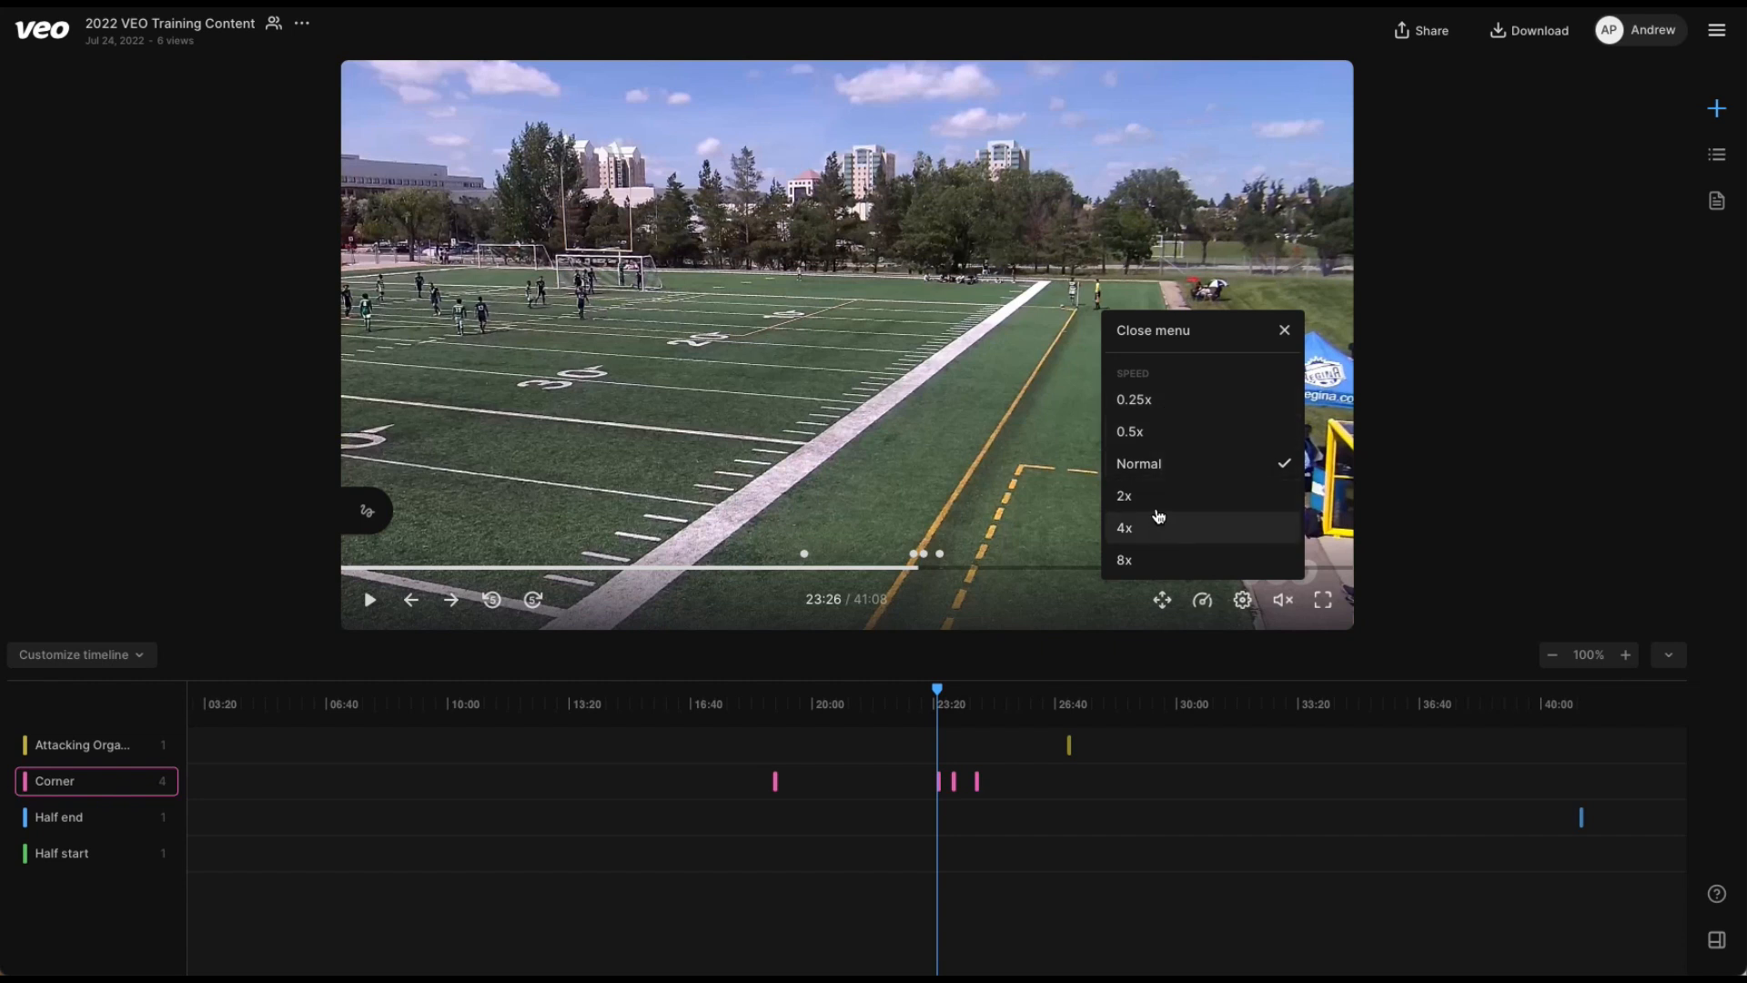
pyautogui.click(1003, 462)
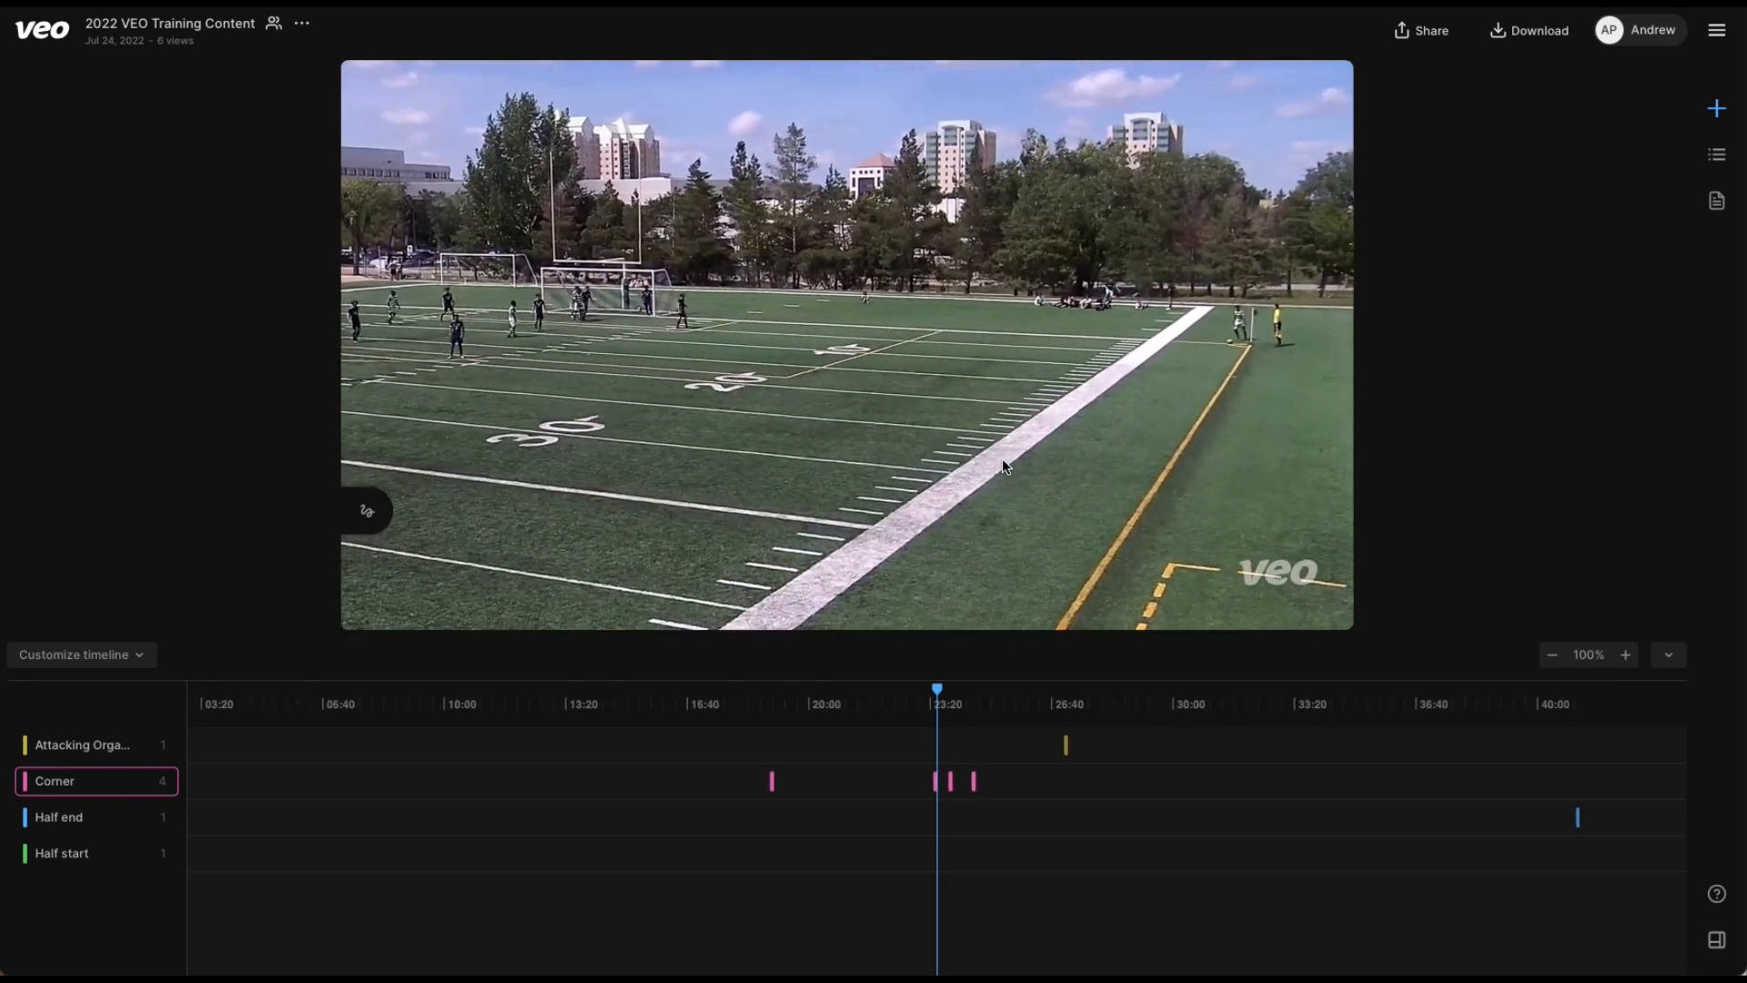
pyautogui.click(1004, 465)
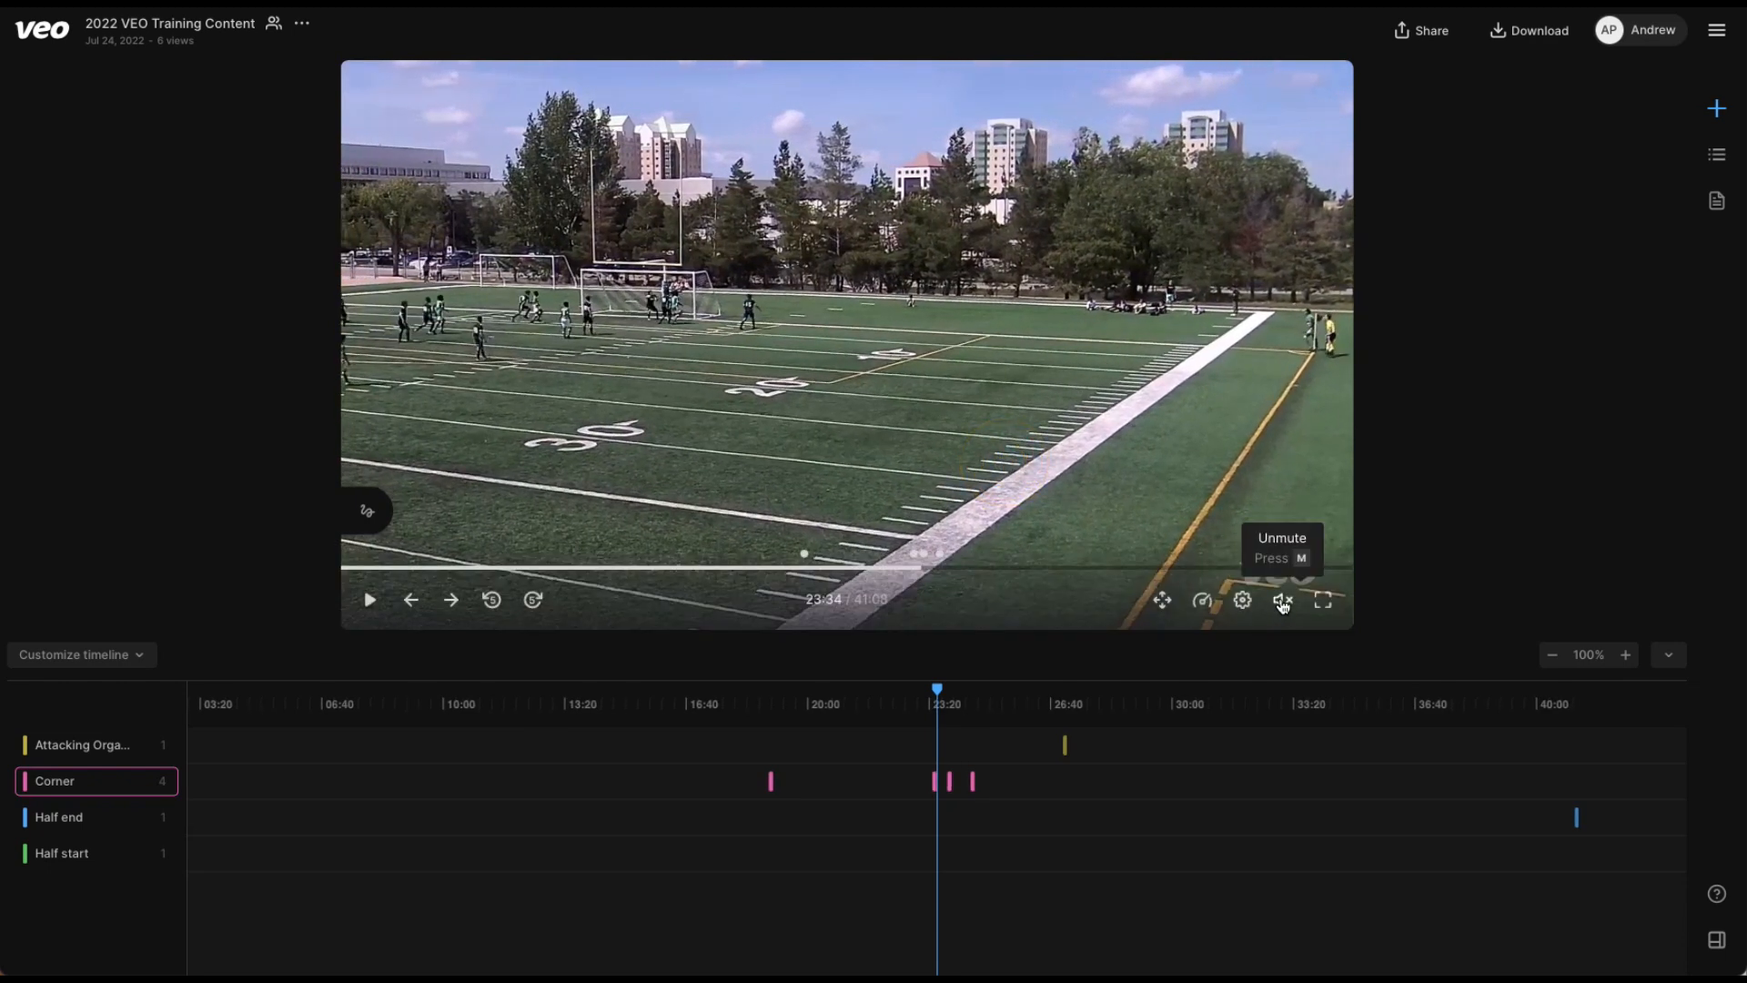
pyautogui.click(1283, 604)
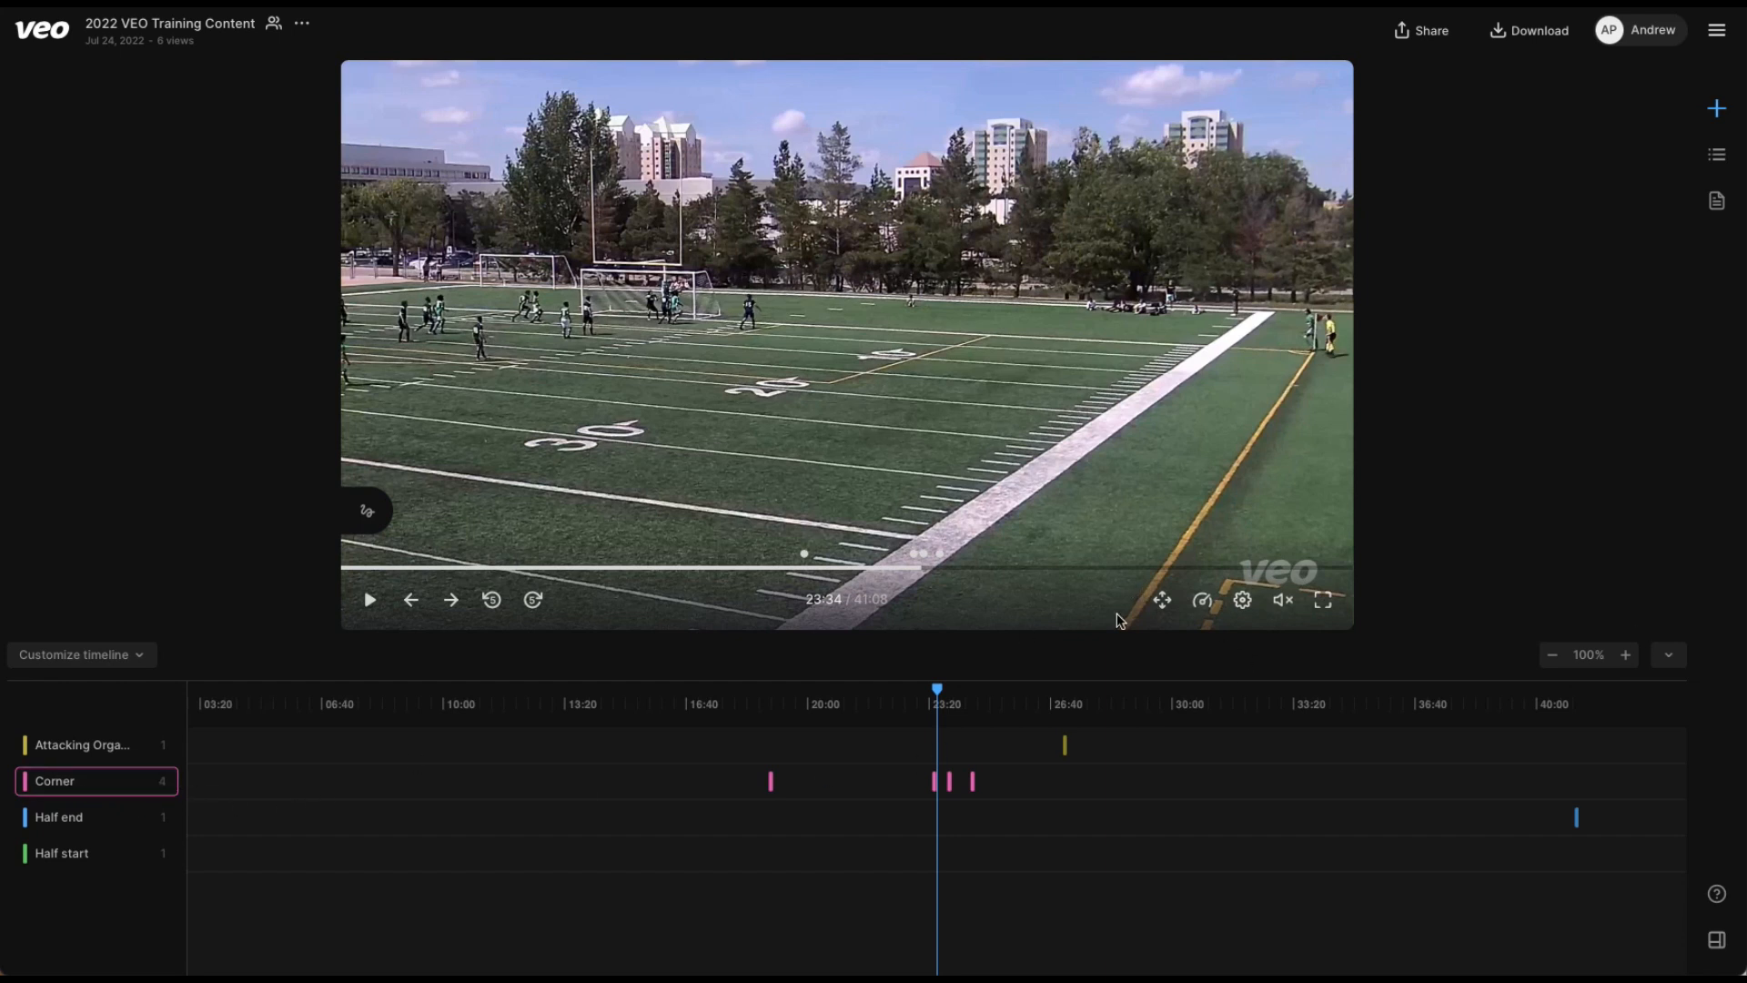
# Clear the Corner filter on the timeline, and jump to about 31:20 and back to about 7:18 in the recording.
pyautogui.press('space')
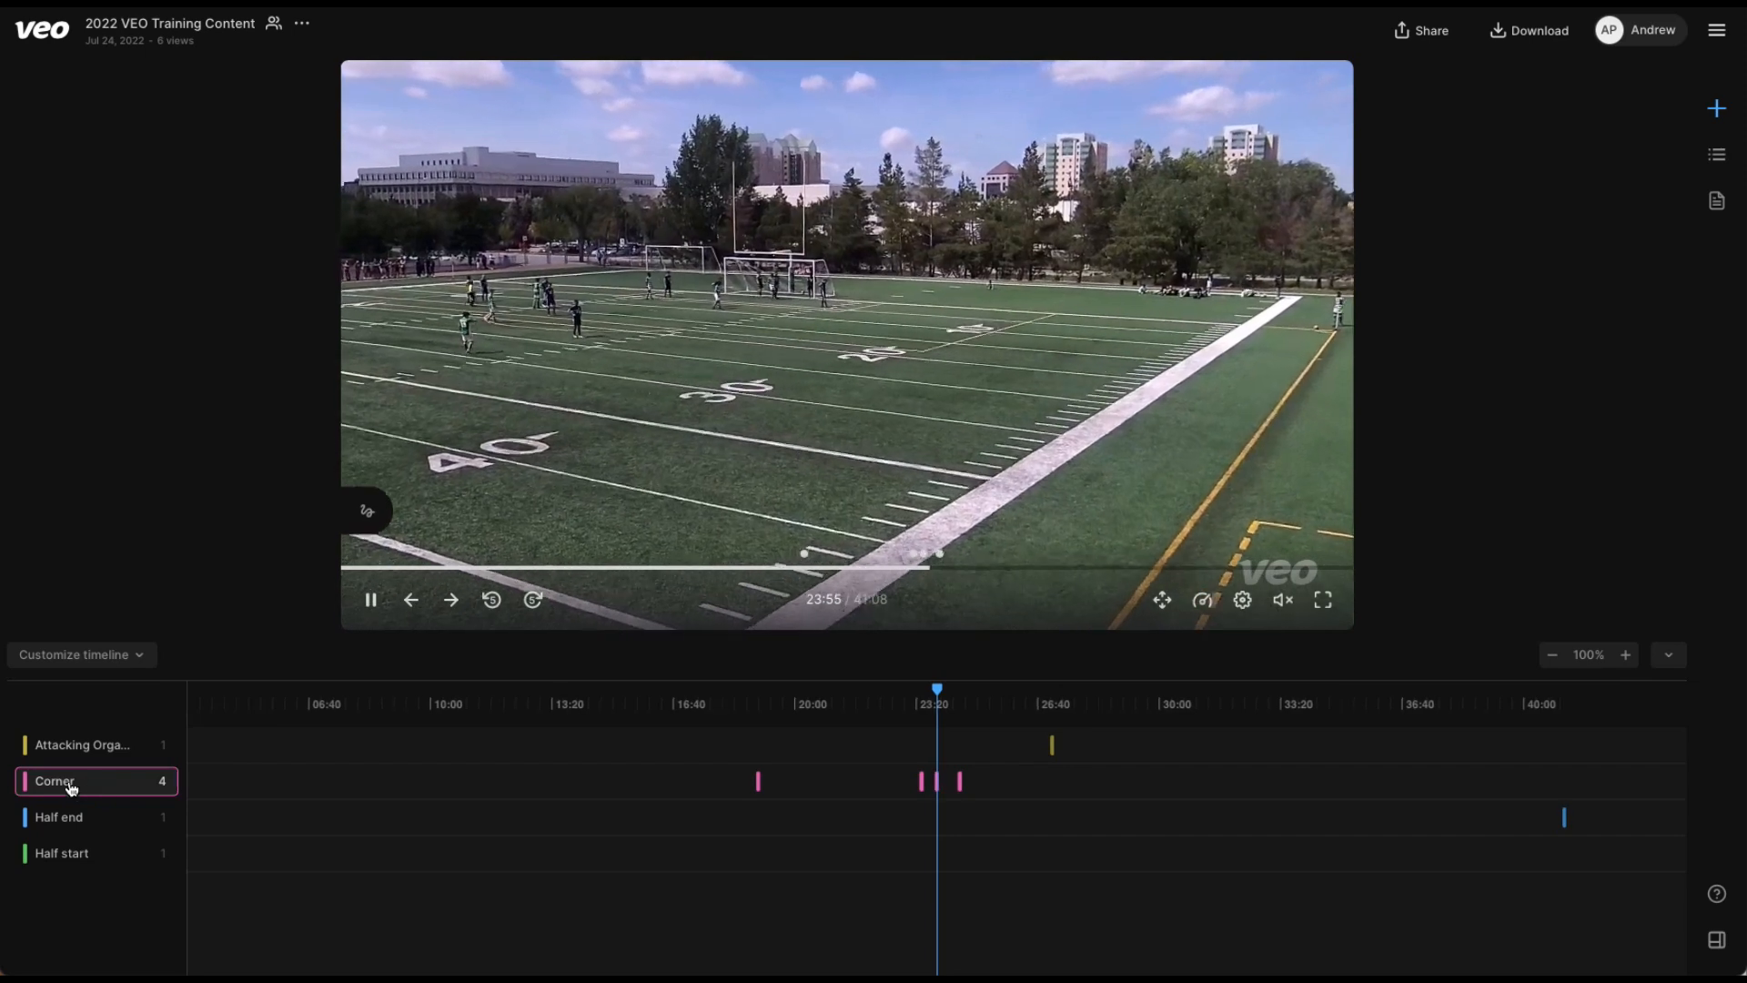
pyautogui.click(92, 790)
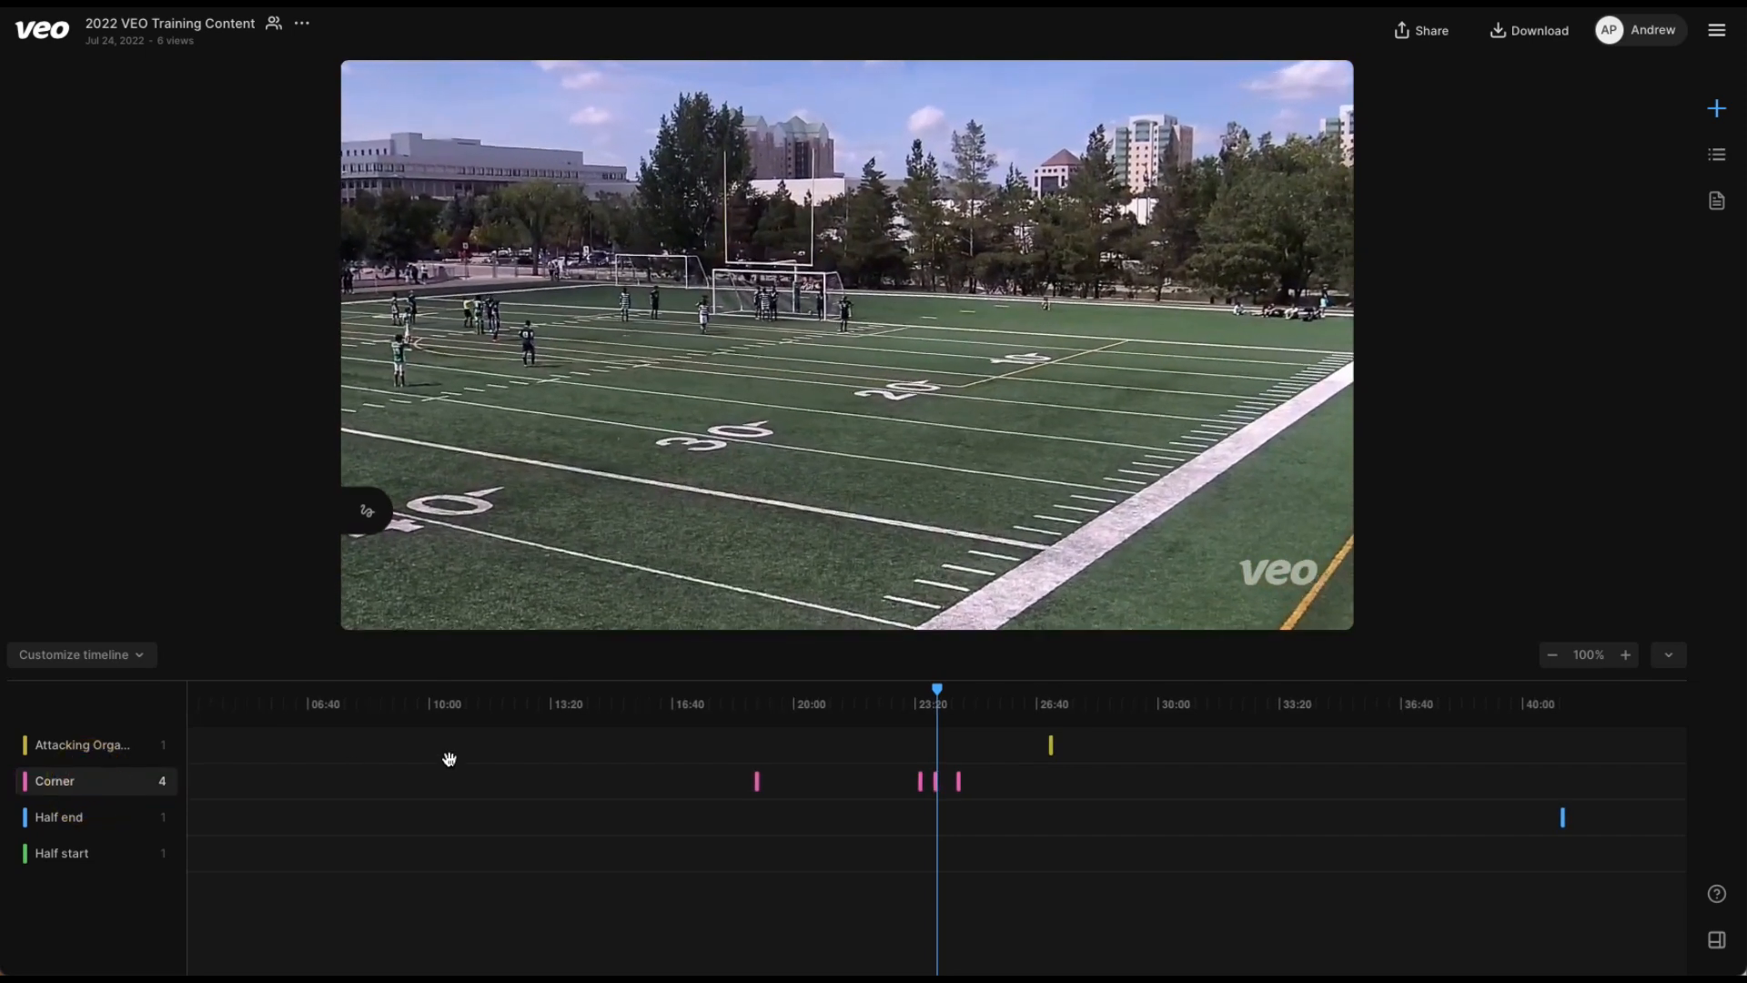
pyautogui.click(1114, 569)
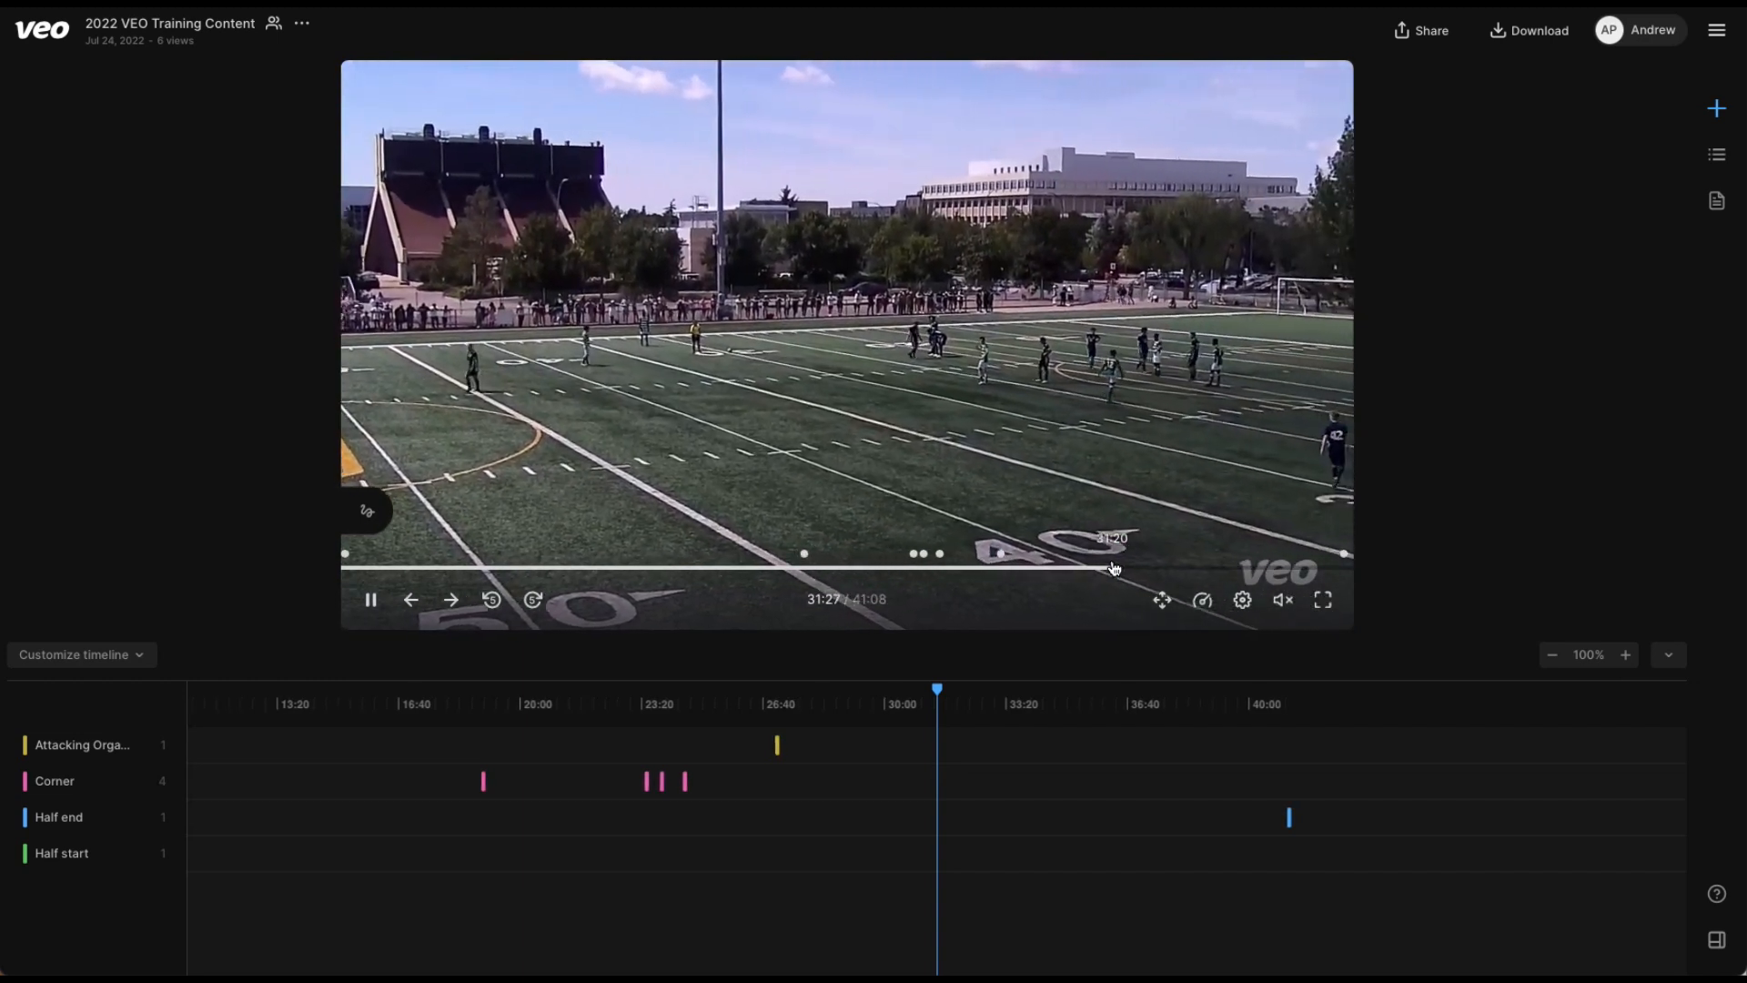
pyautogui.click(523, 574)
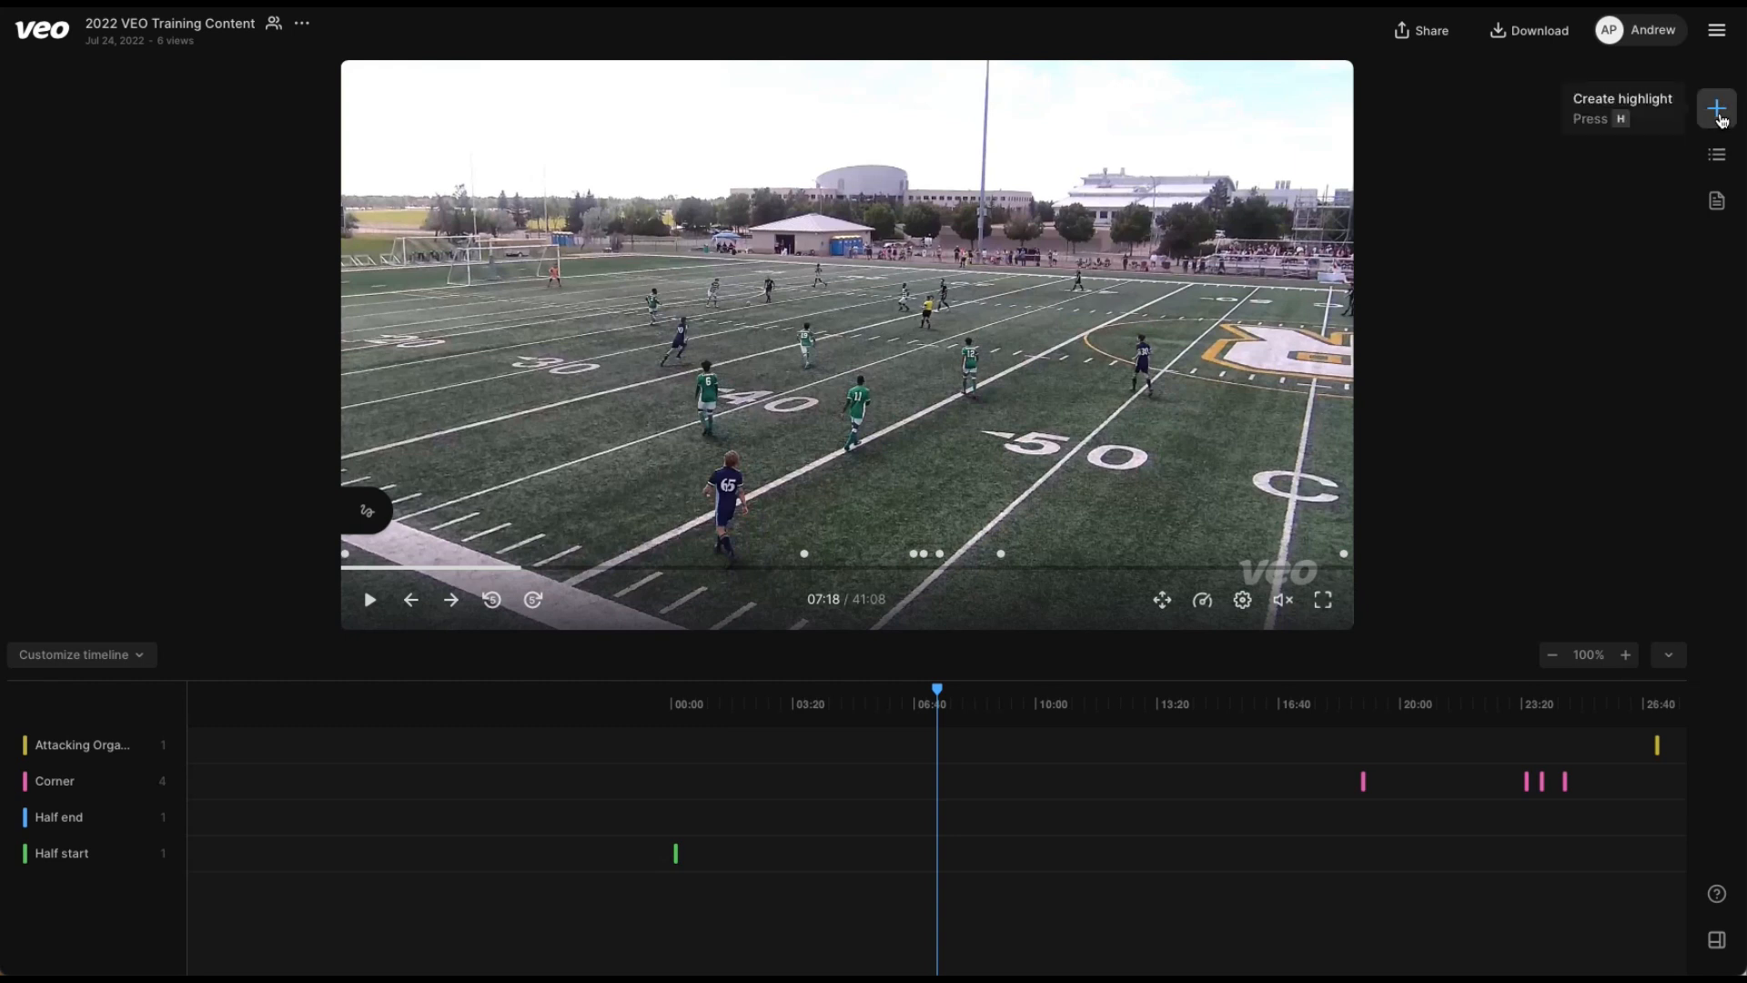
# Try to create a custom highlight tag named Tackle.
pyautogui.click(1718, 111)
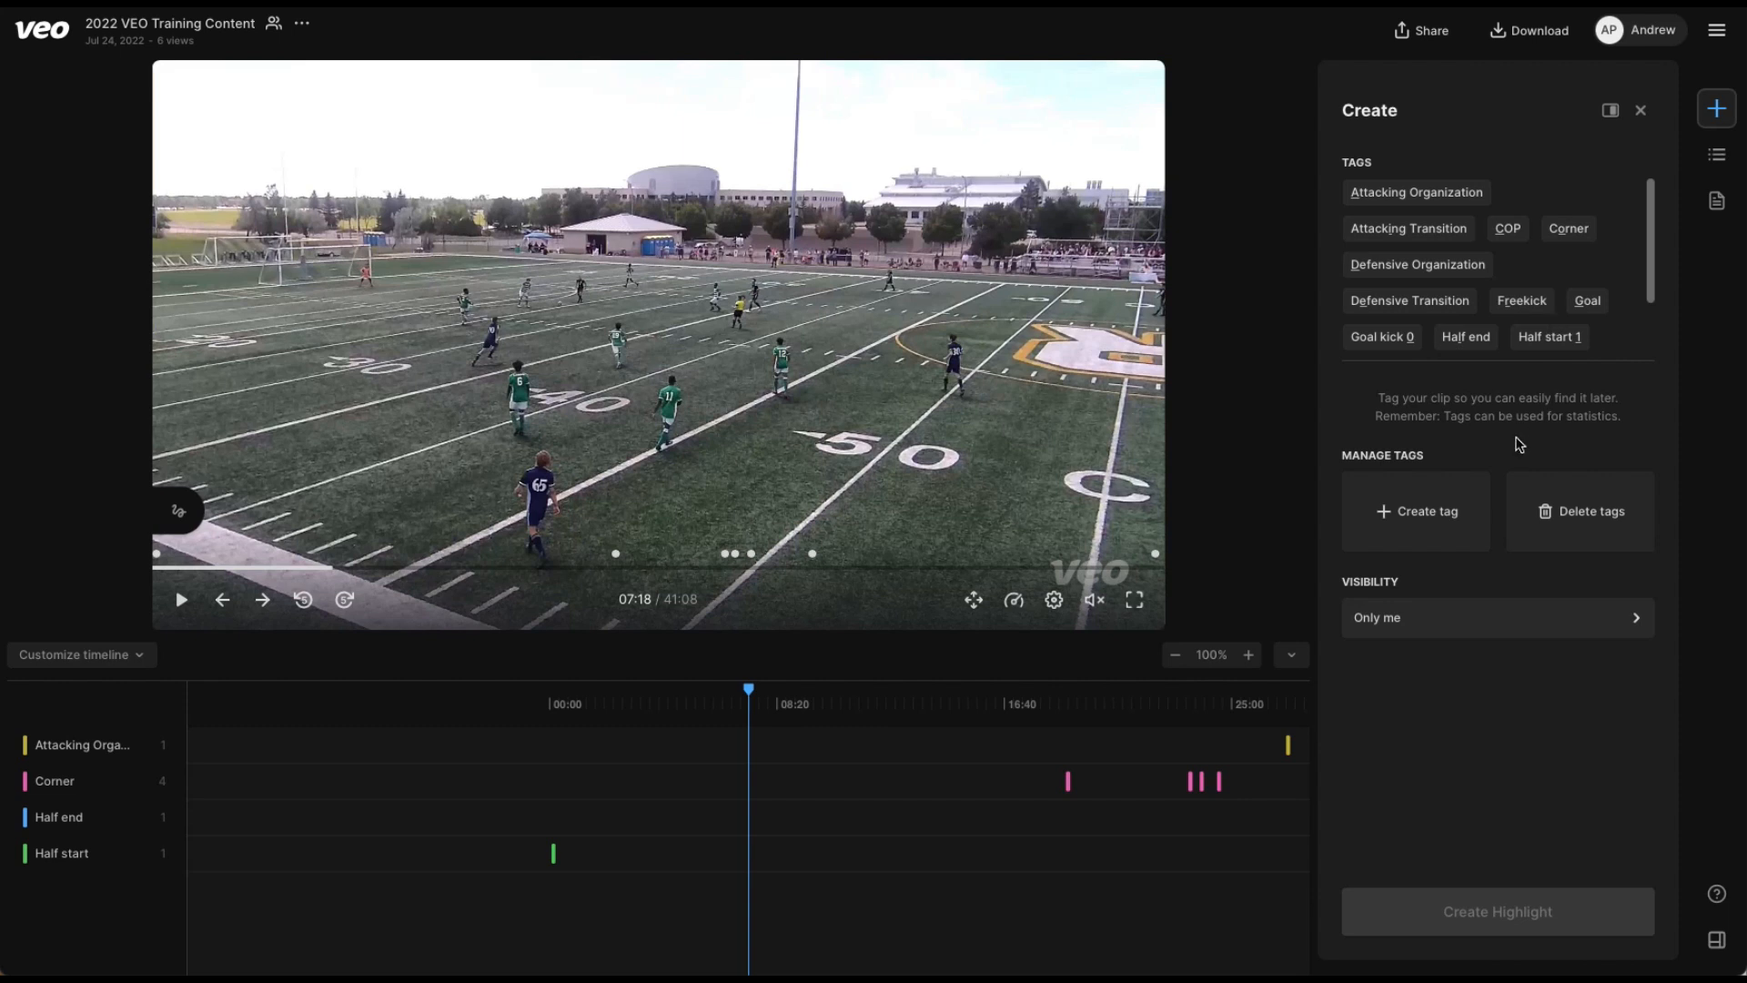
pyautogui.click(1392, 509)
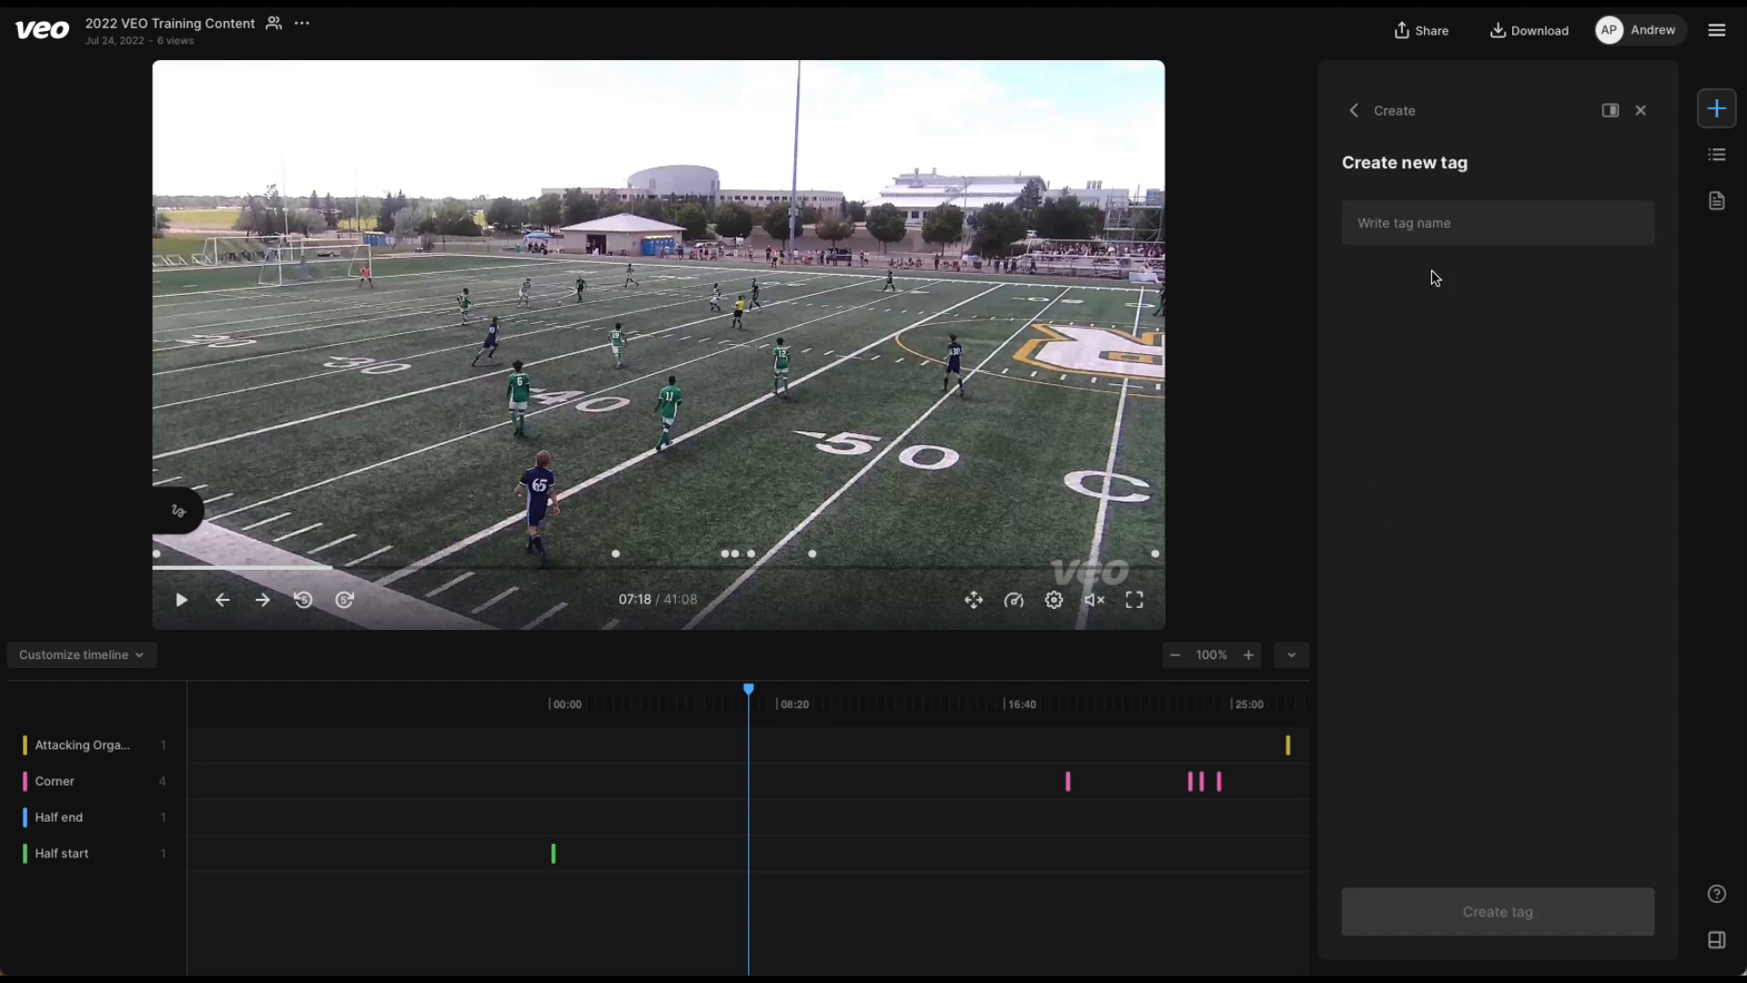
pyautogui.click(1431, 229)
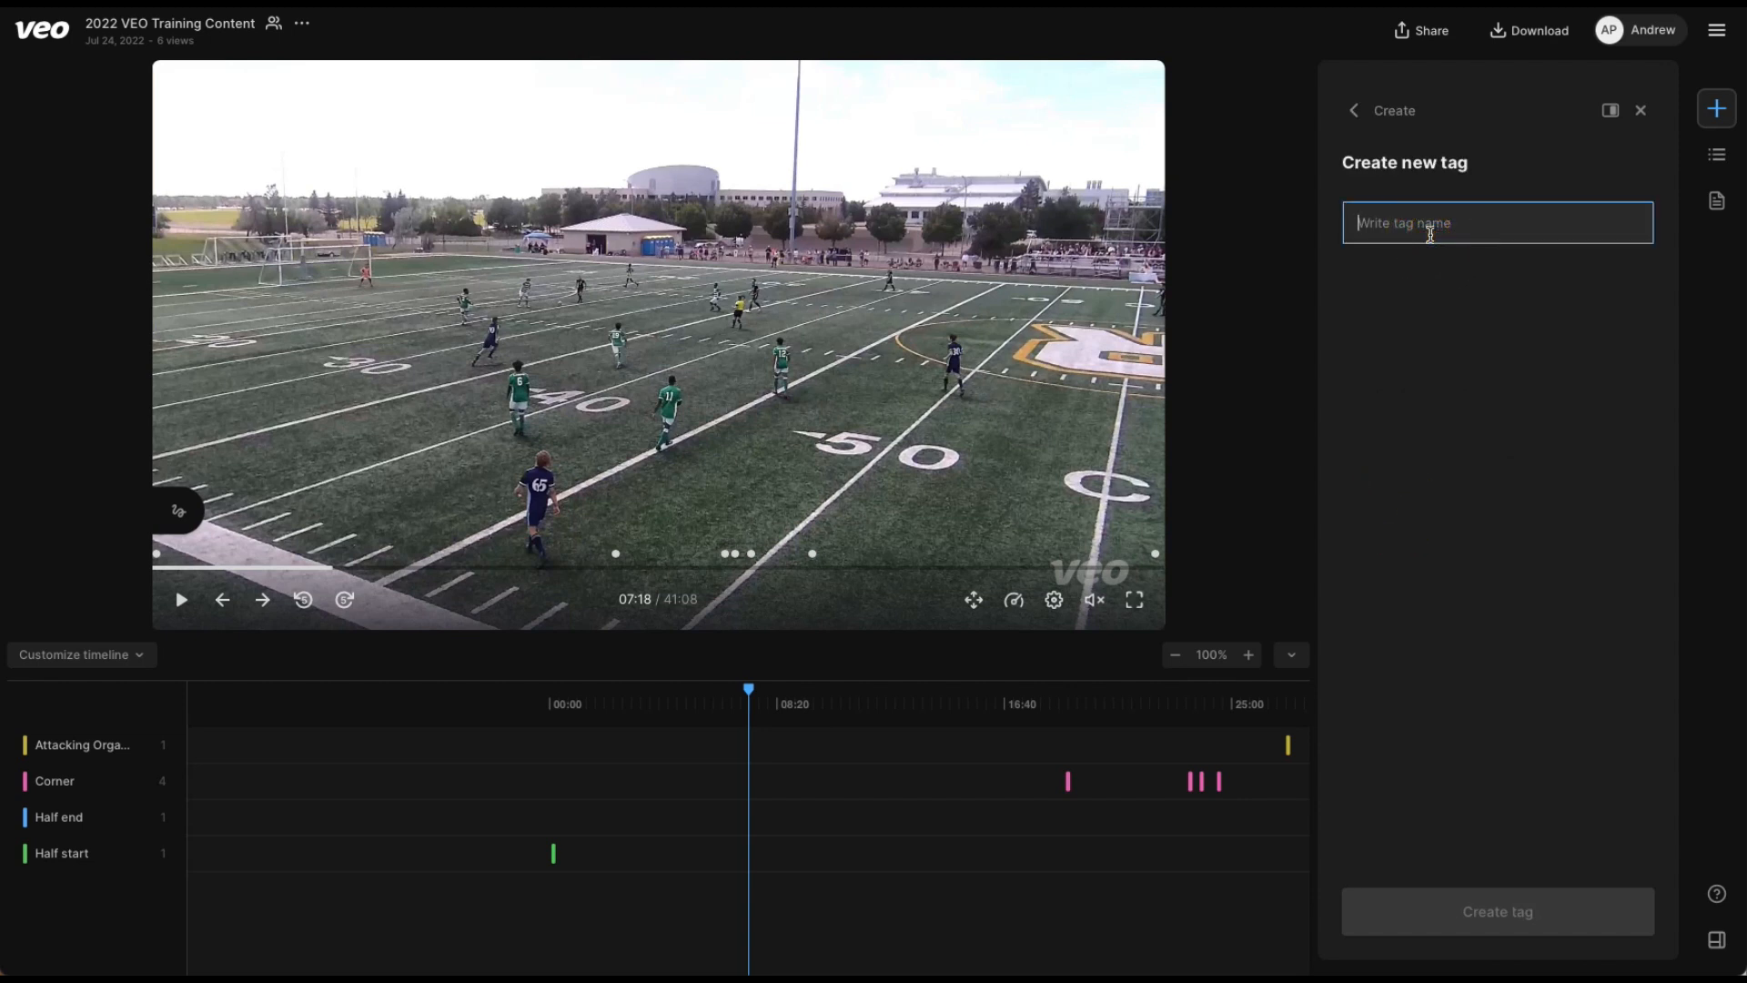
pyautogui.write('Tackle')
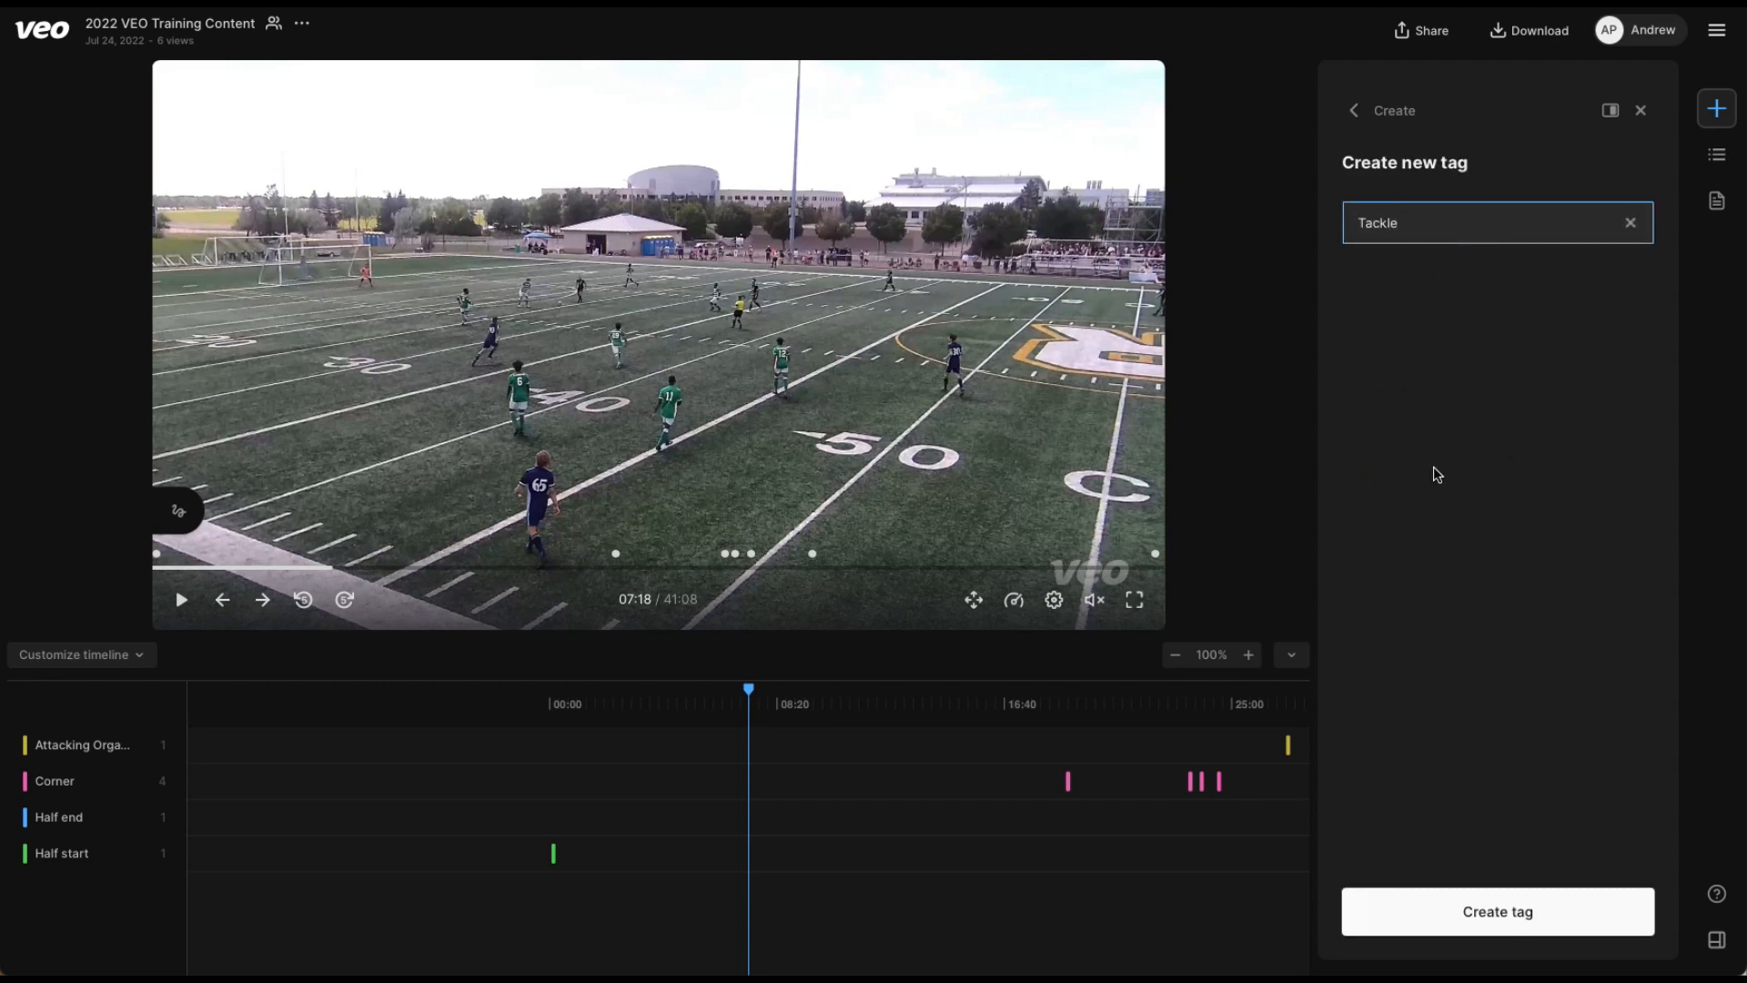
pyautogui.click(1468, 913)
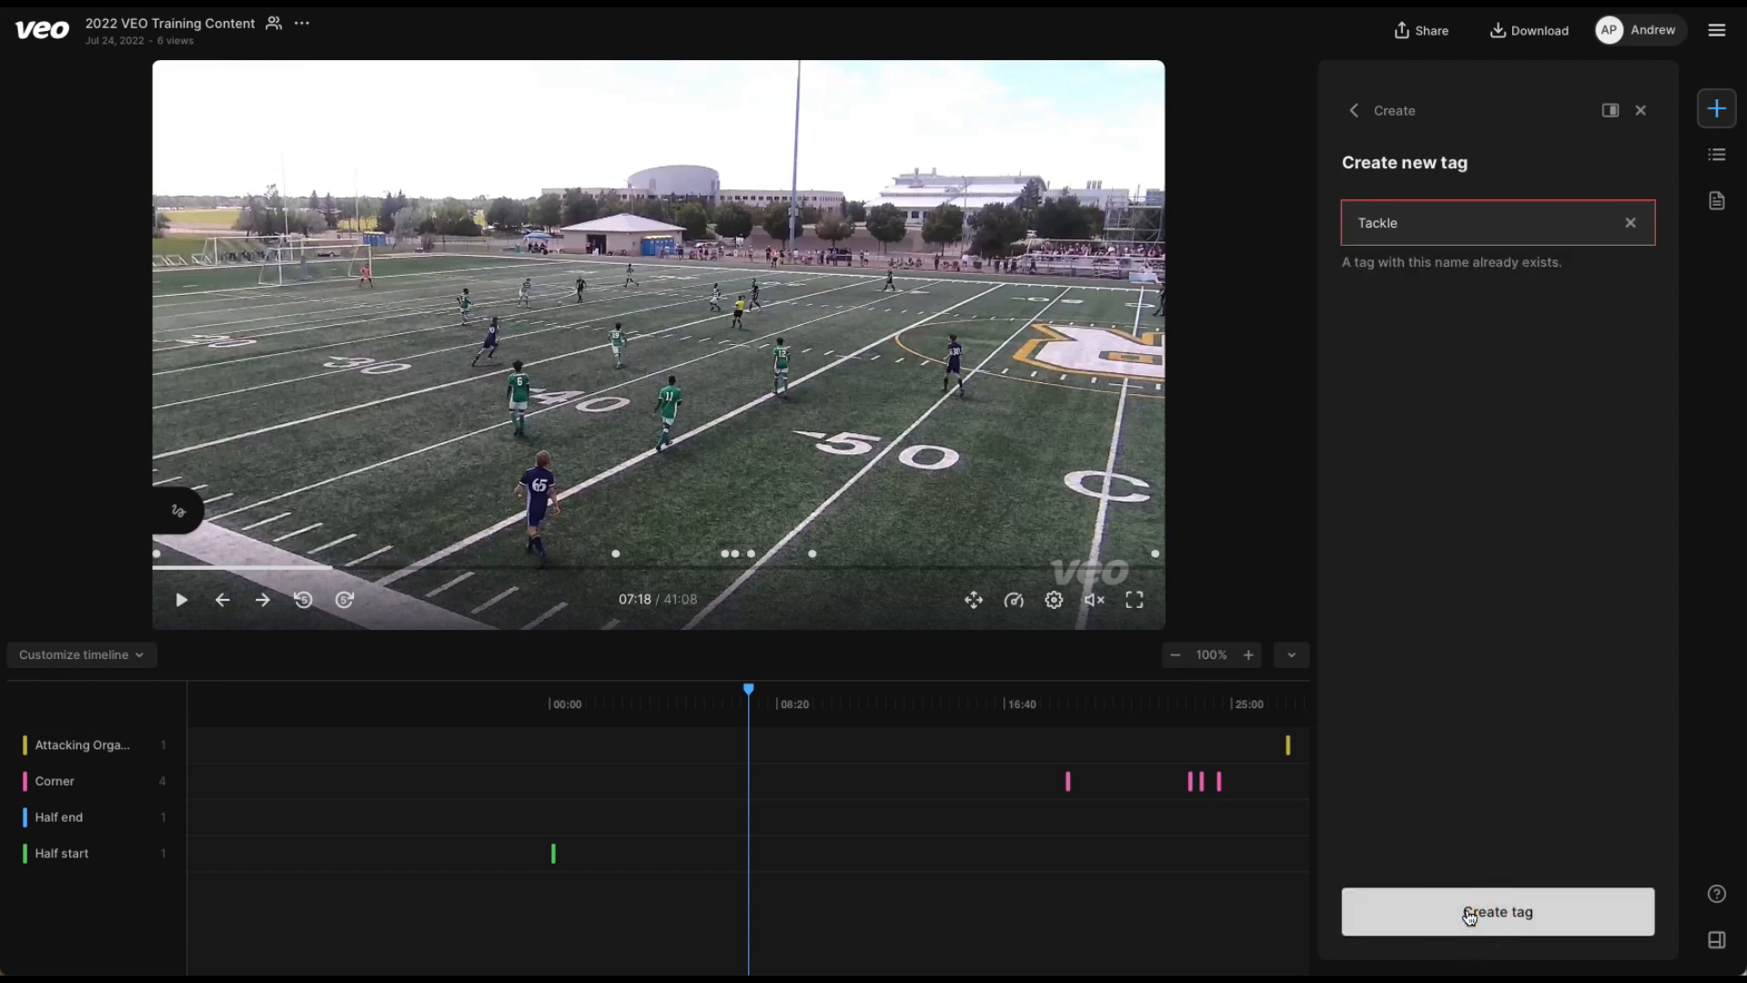
# Replace the new tag's name with Interception, create the tag, and check it in the highlight tag list.
pyautogui.click(1440, 224)
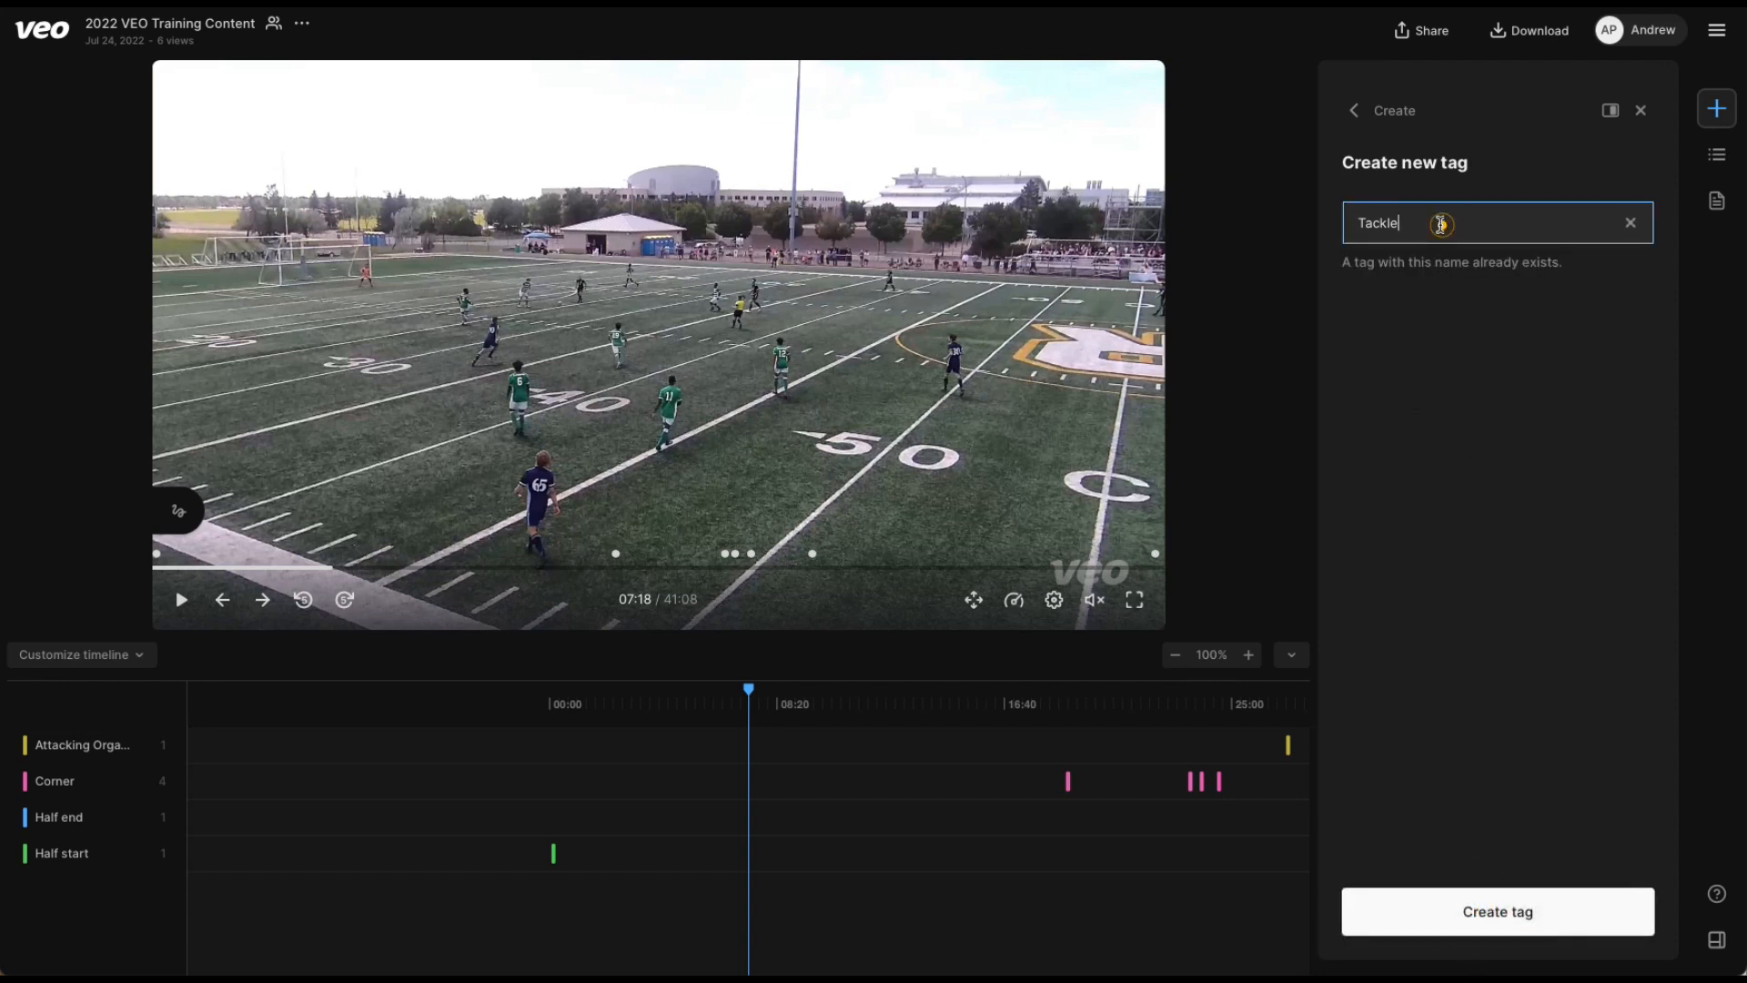
pyautogui.press('BackSpace')
pyautogui.press('BackSpace')
pyautogui.press('BackSpace')
pyautogui.press('BackSpace')
pyautogui.press('BackSpace')
pyautogui.press('BackSpace')
pyautogui.write('Interceptio')
pyautogui.click(1556, 914)
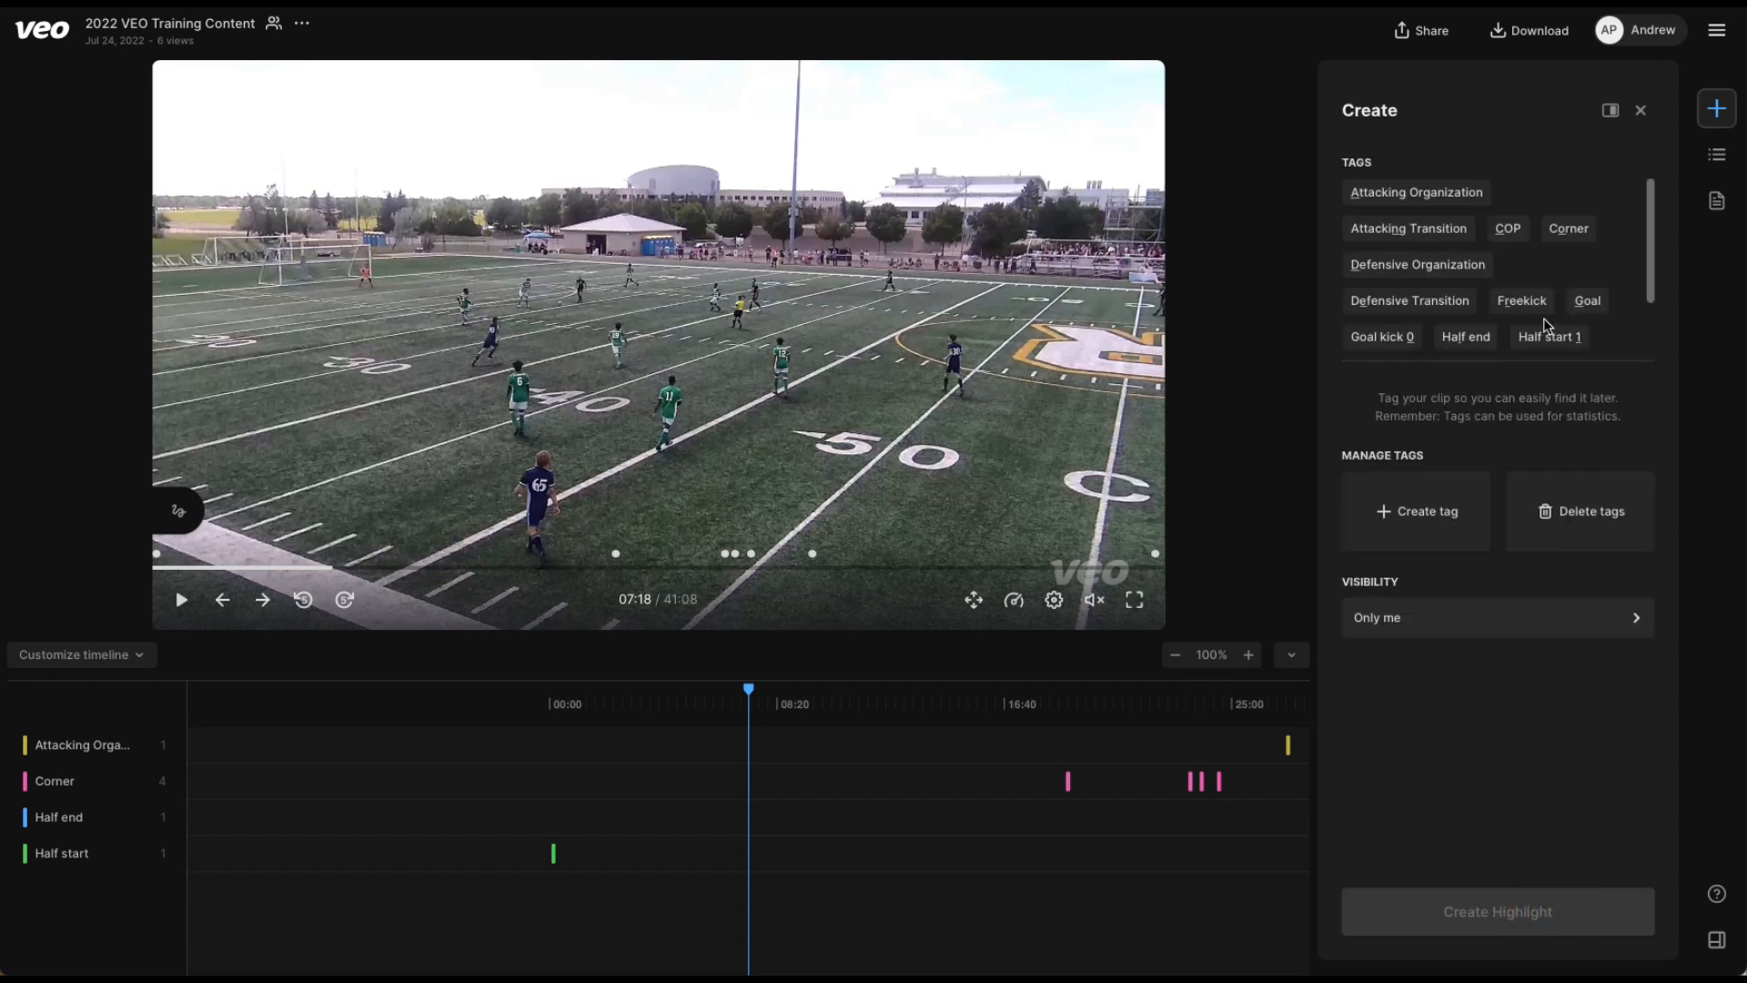
pyautogui.scroll(-2, 1546, 273)
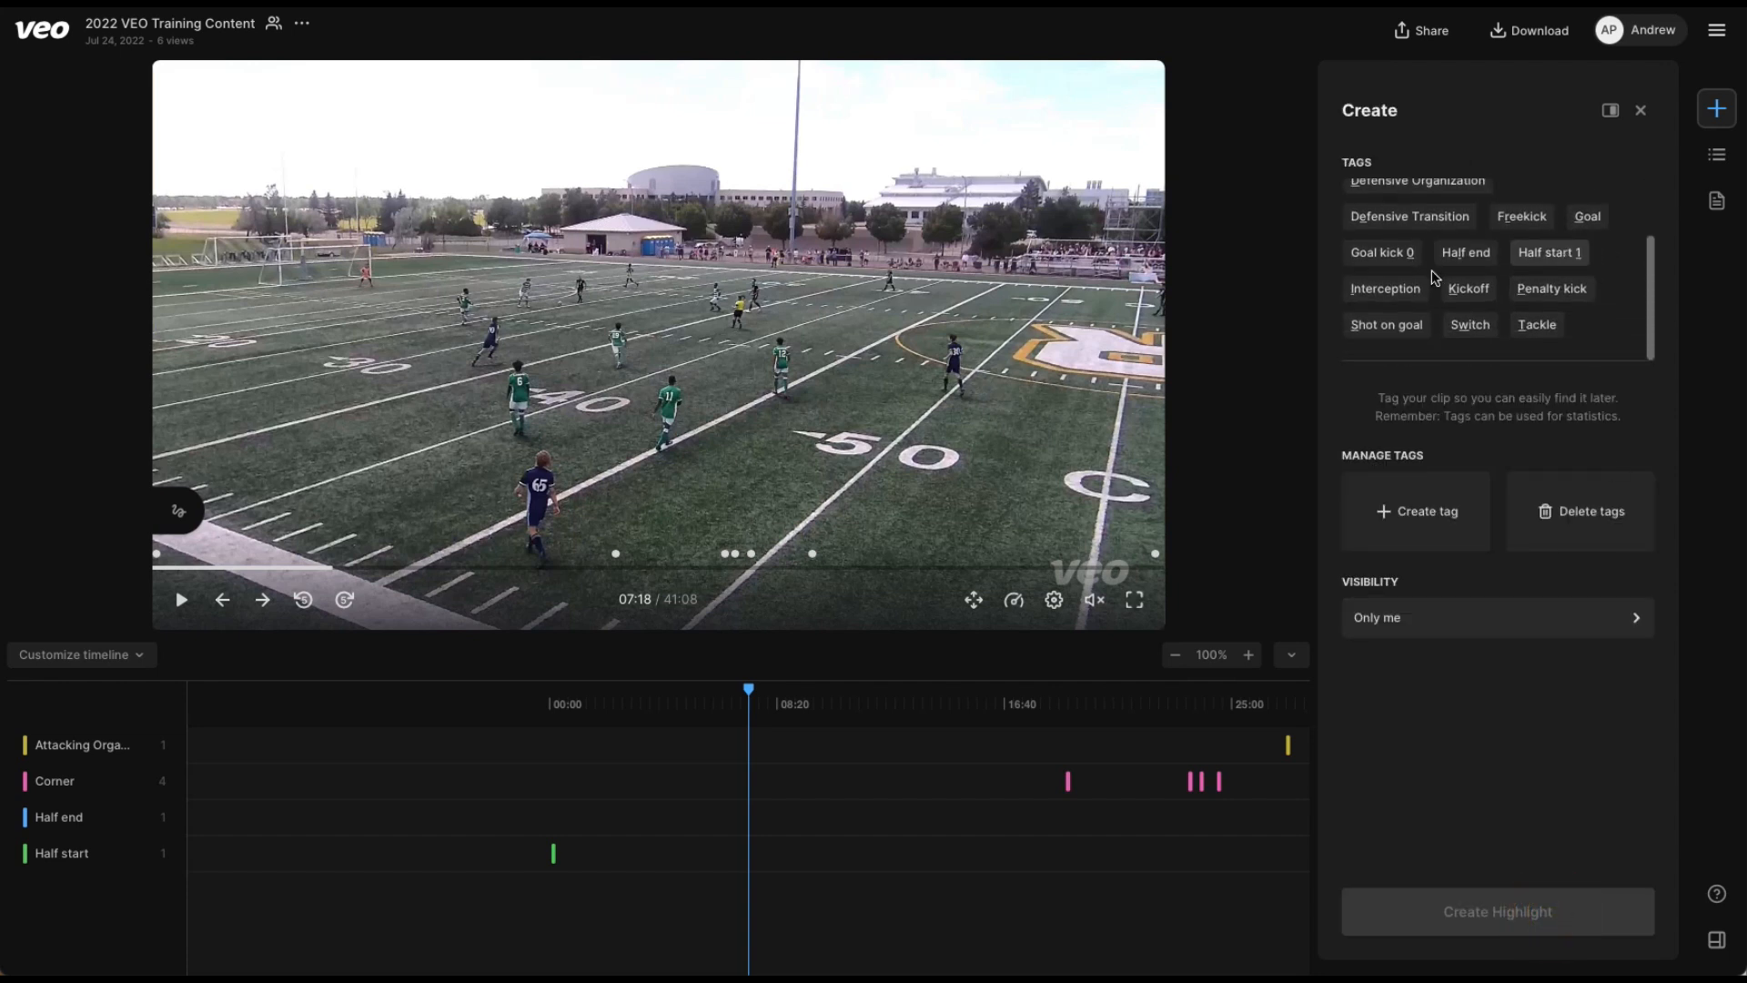
pyautogui.scroll(1, 1387, 300)
pyautogui.scroll(1, 1387, 300)
# Delete the custom tag Interception from the tag list.
pyautogui.click(1587, 514)
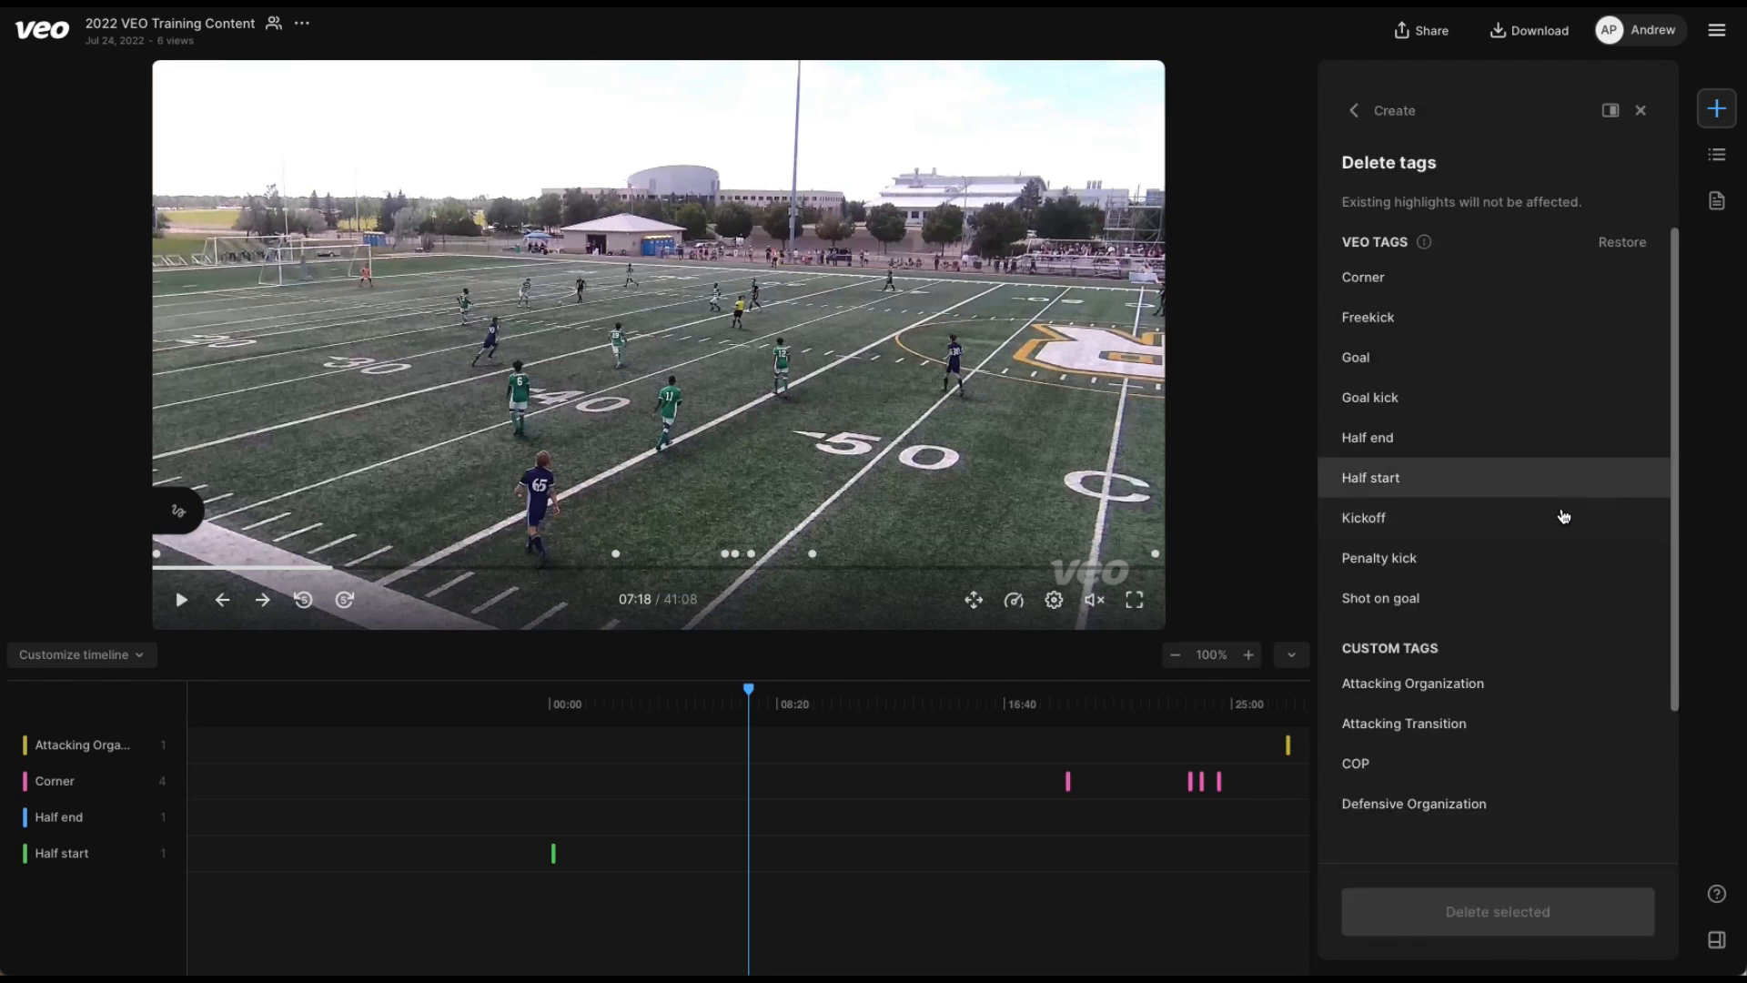
pyautogui.scroll(-2, 1438, 452)
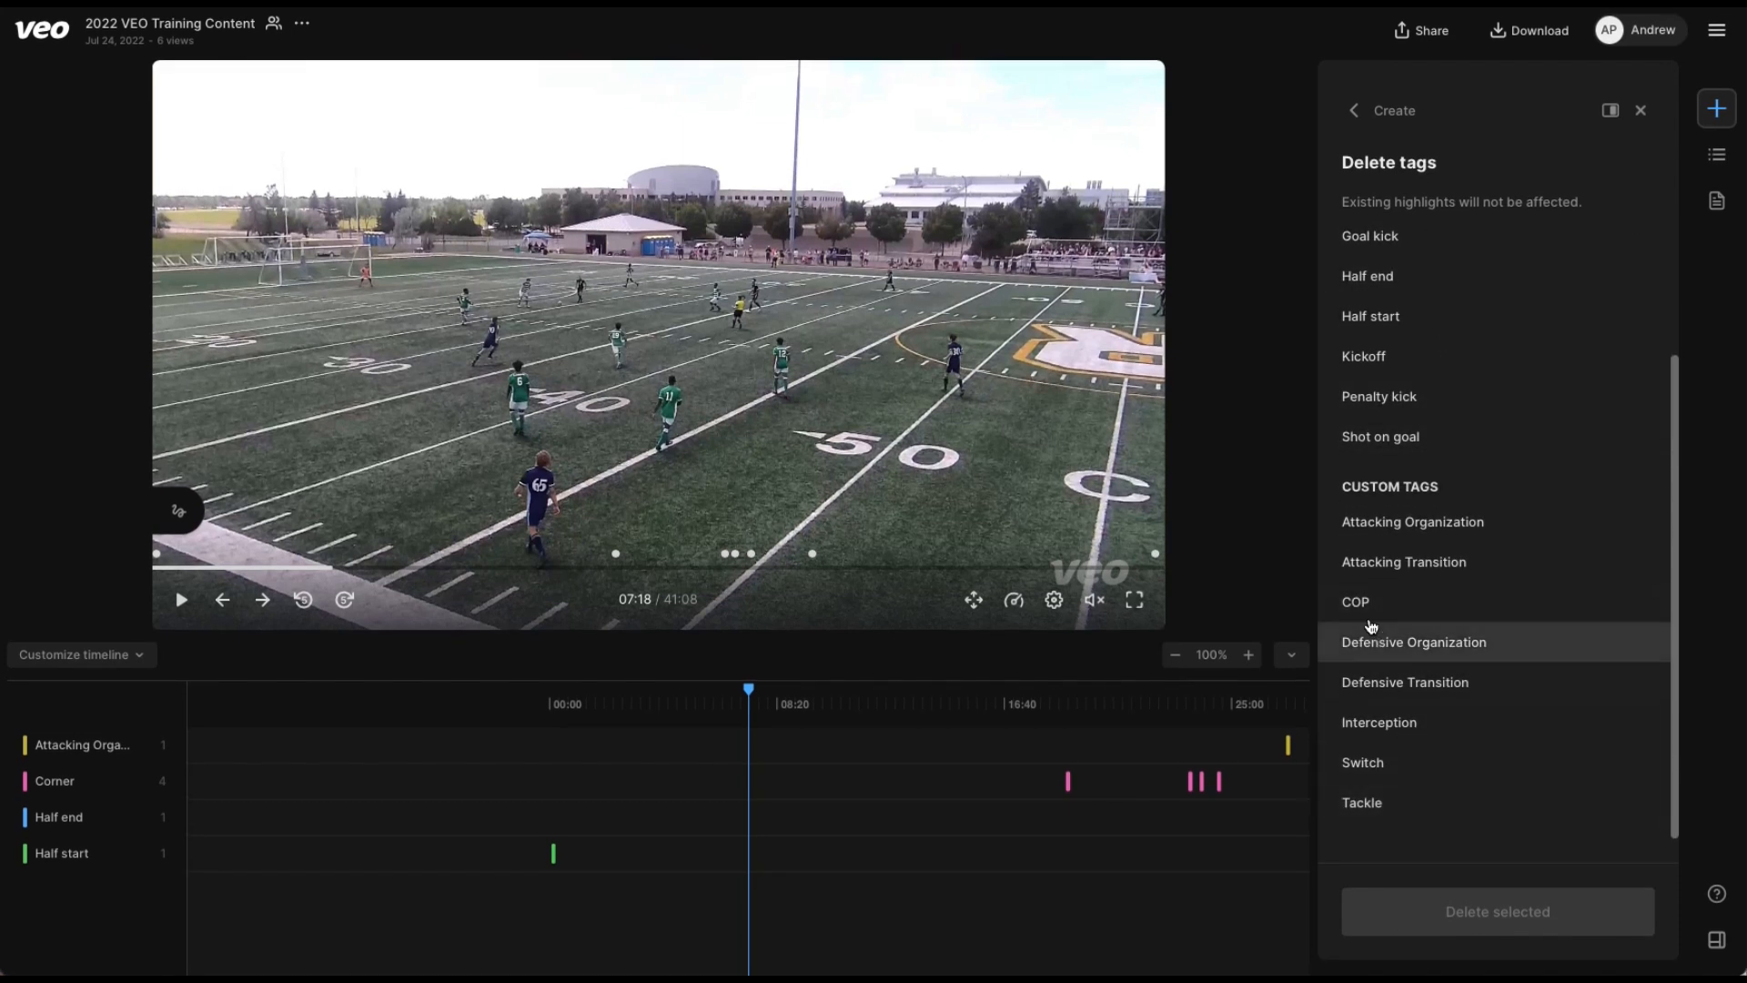
pyautogui.click(1378, 722)
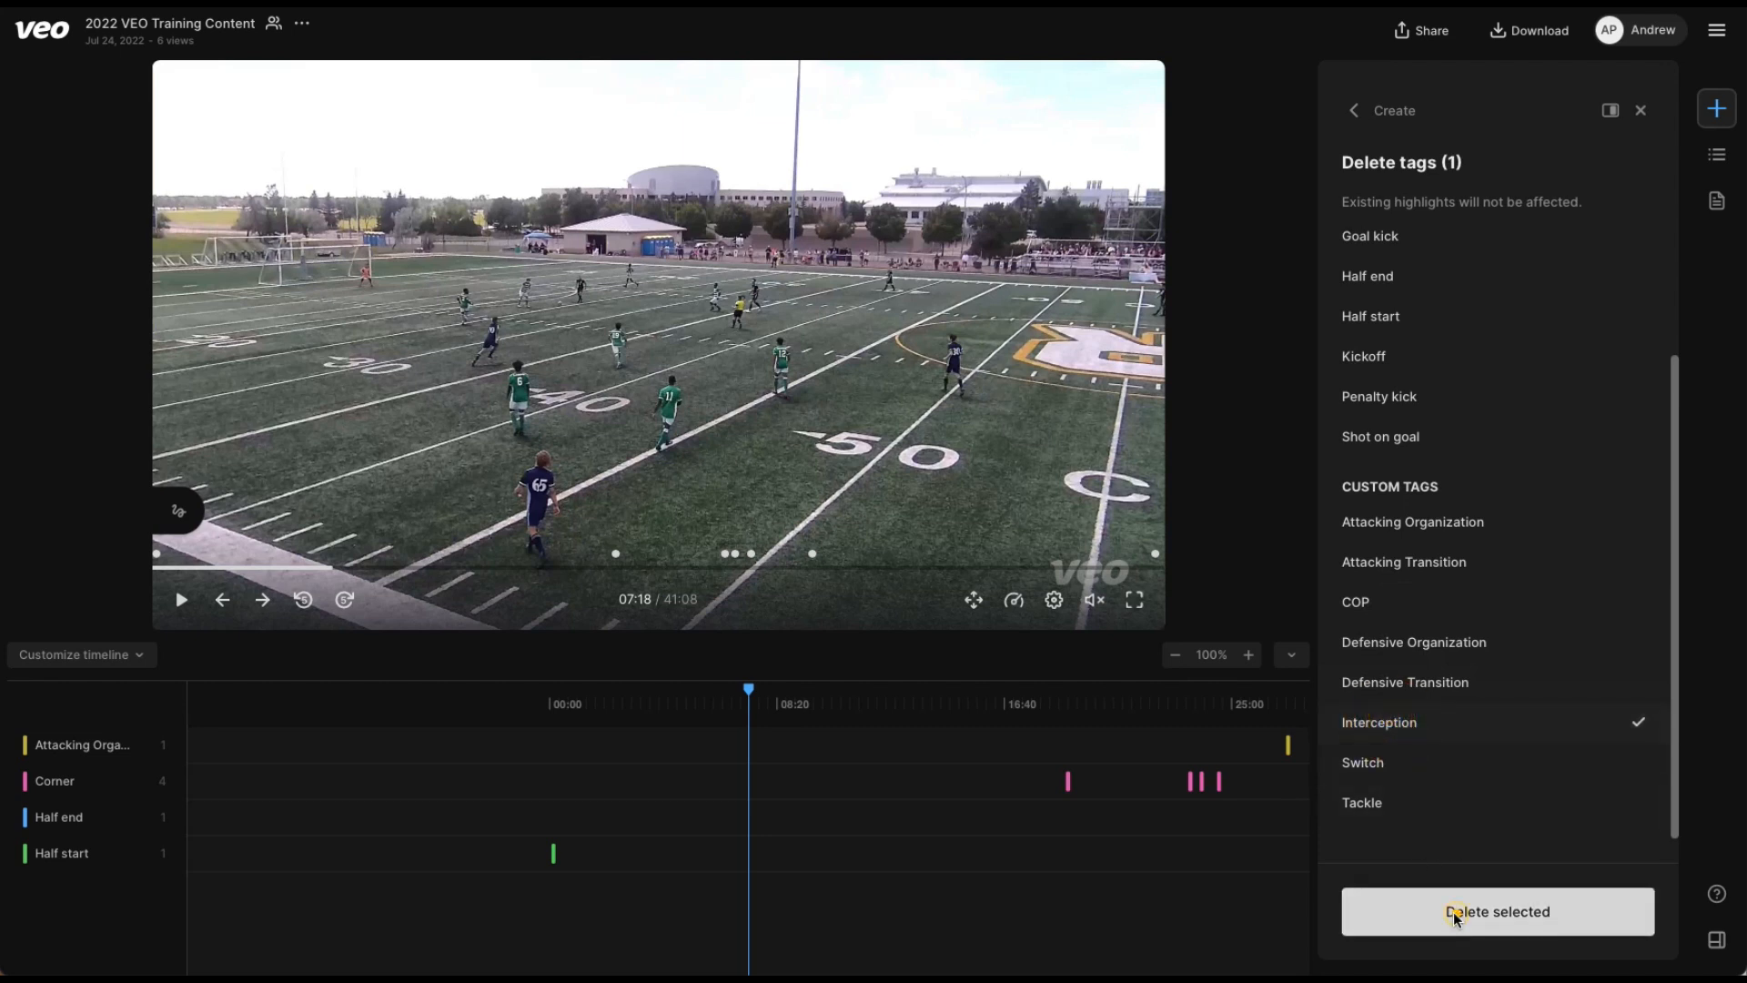
pyautogui.click(1450, 910)
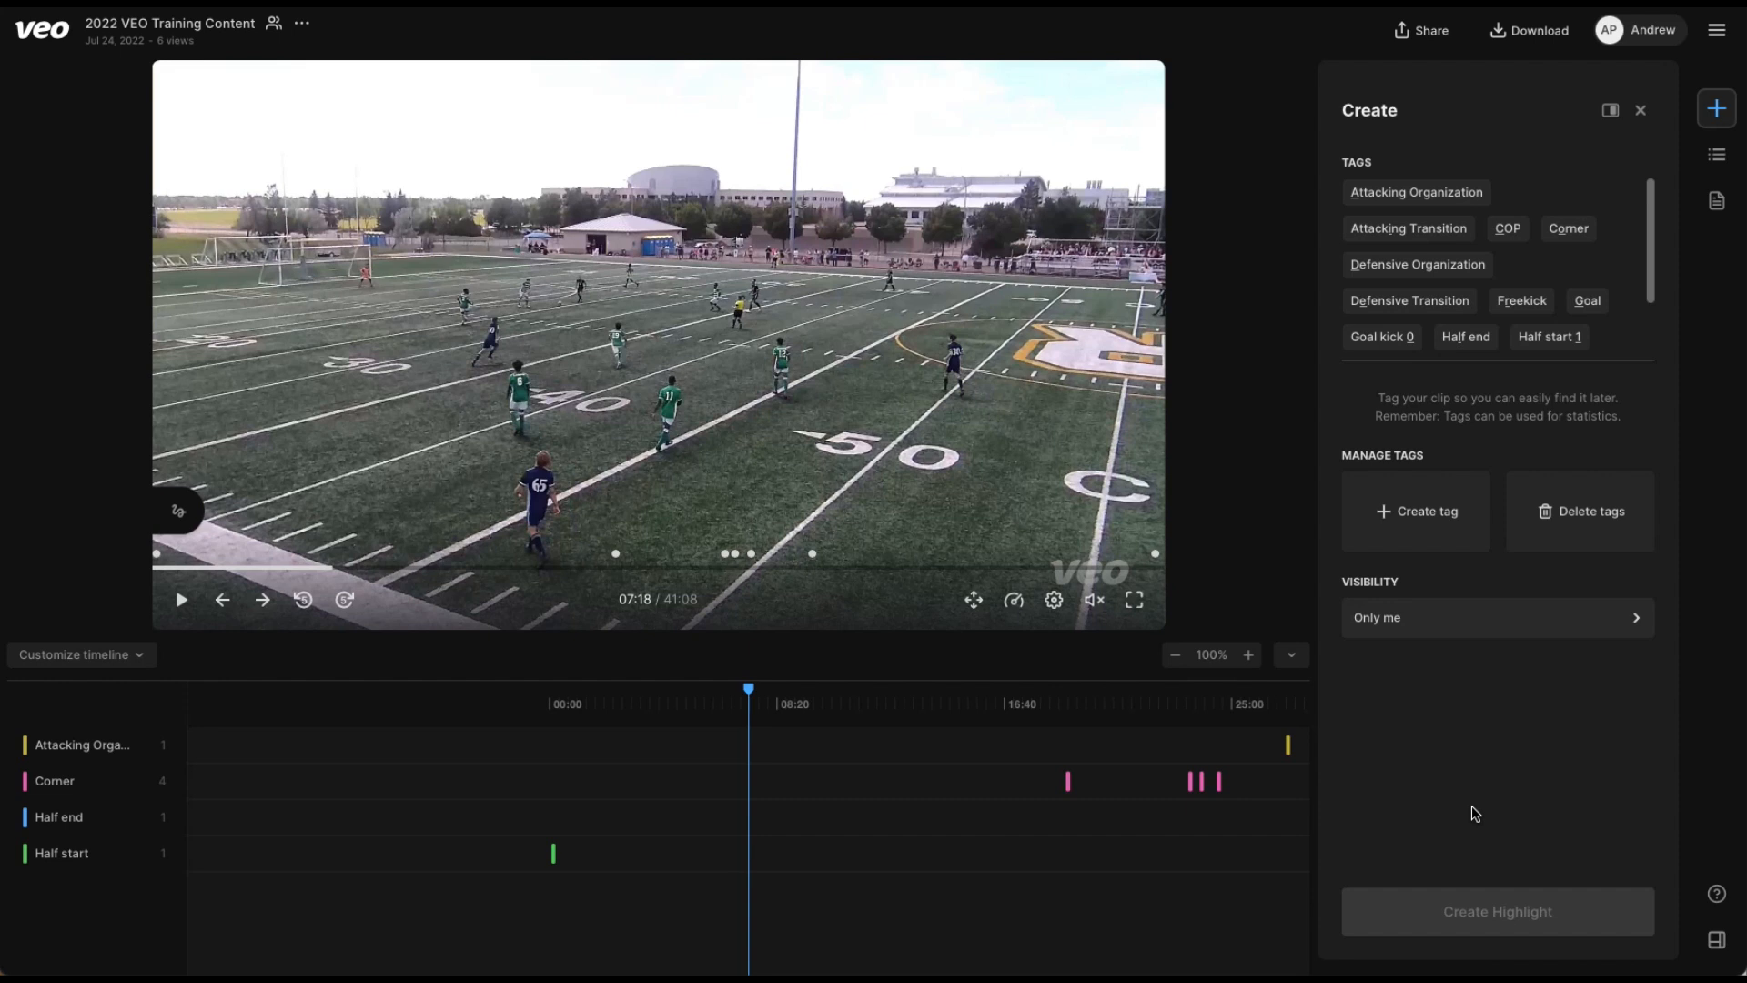
# Review who can see a highlight and save the visibility as Only me.
pyautogui.click(1435, 635)
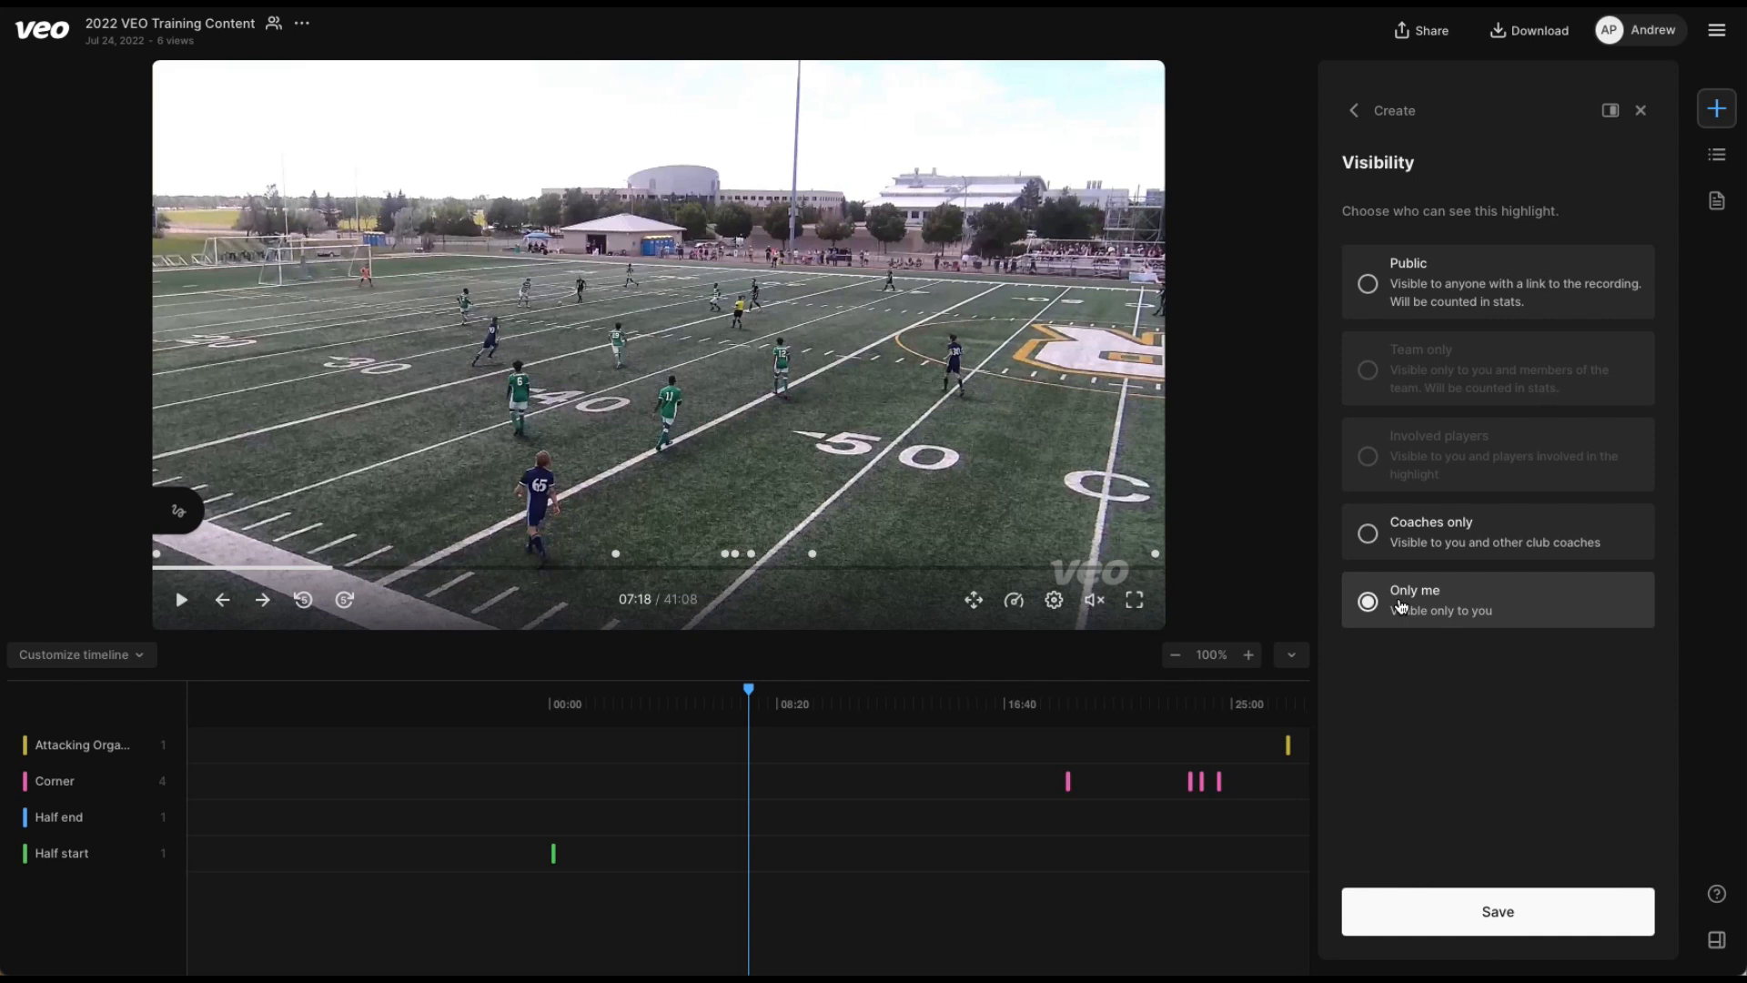
pyautogui.click(1456, 941)
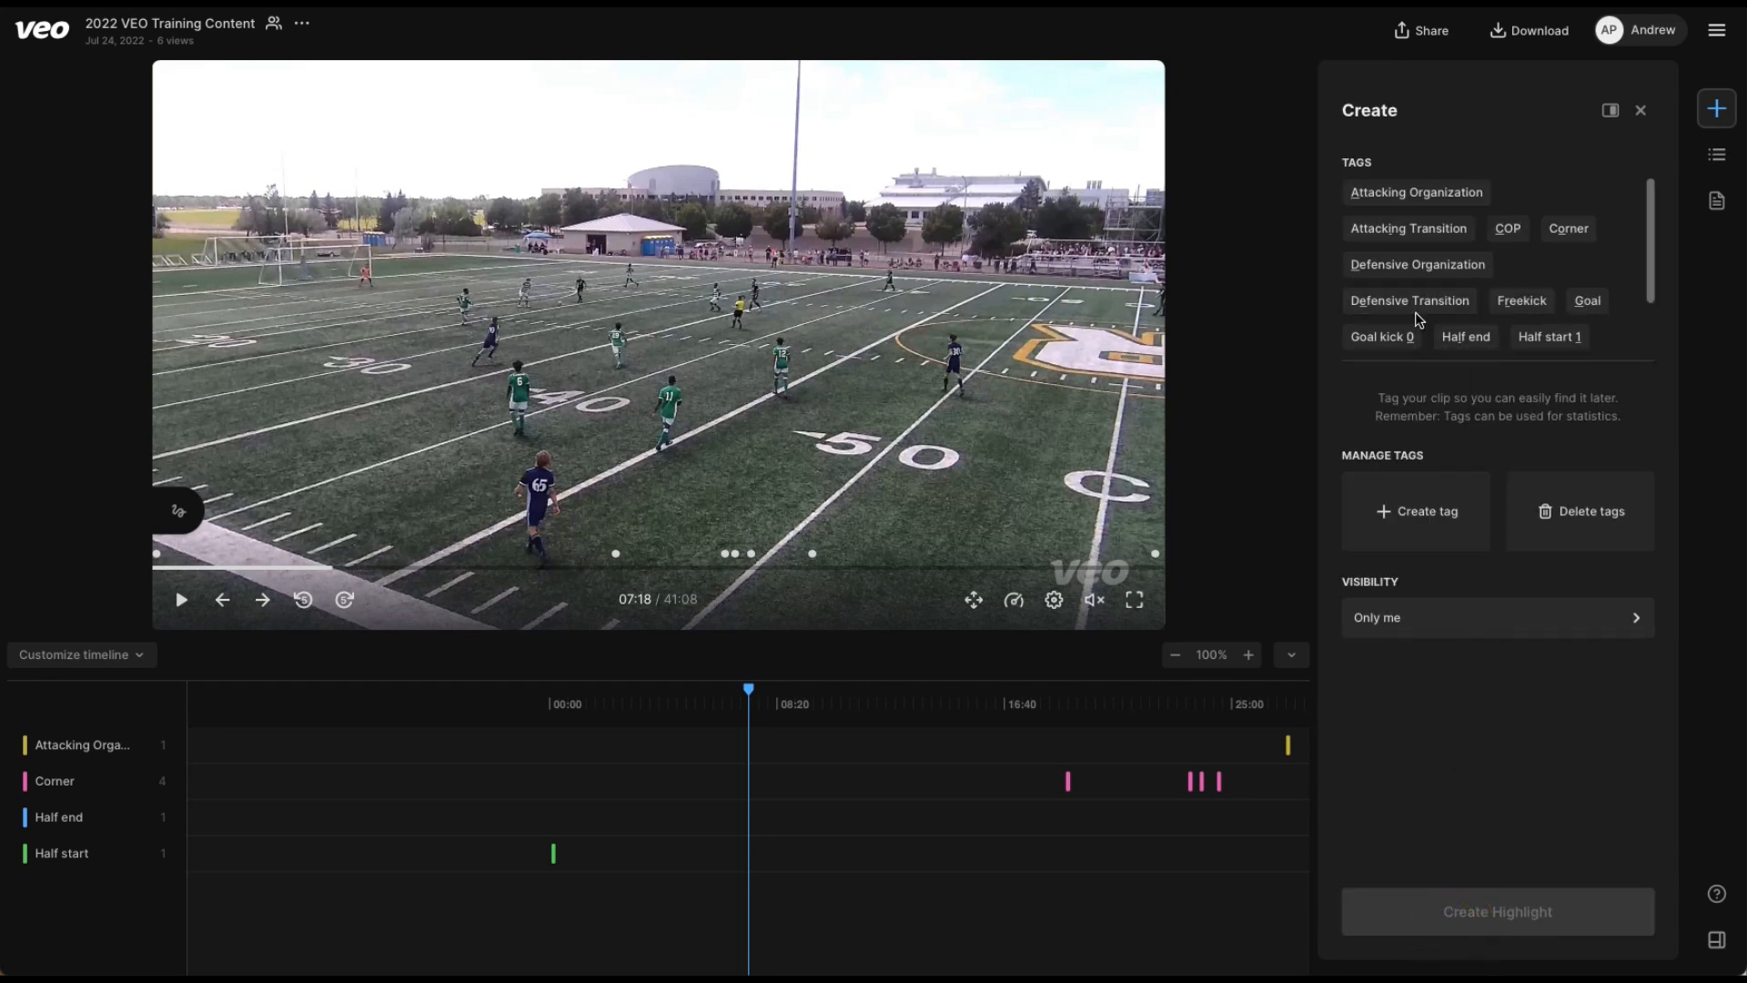
# Create an Attacking Organization highlight for the own team with the follow-cam, spanning 07:00 to 07:21.
pyautogui.click(325, 570)
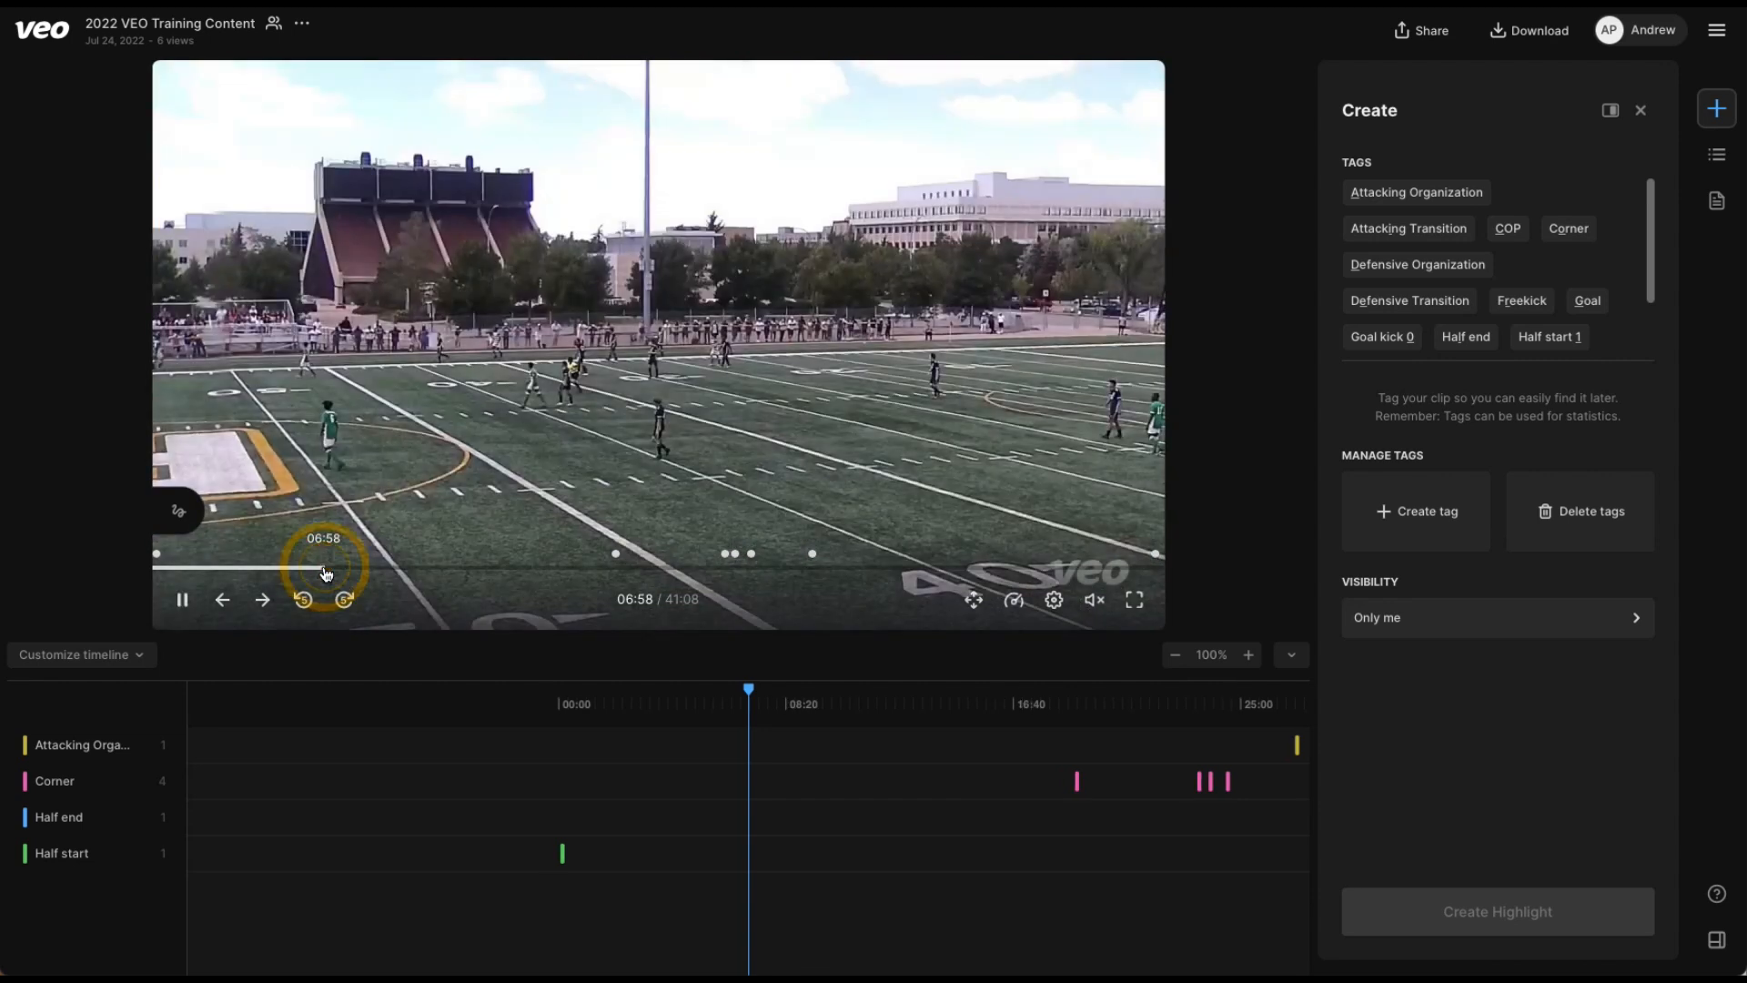
pyautogui.click(636, 398)
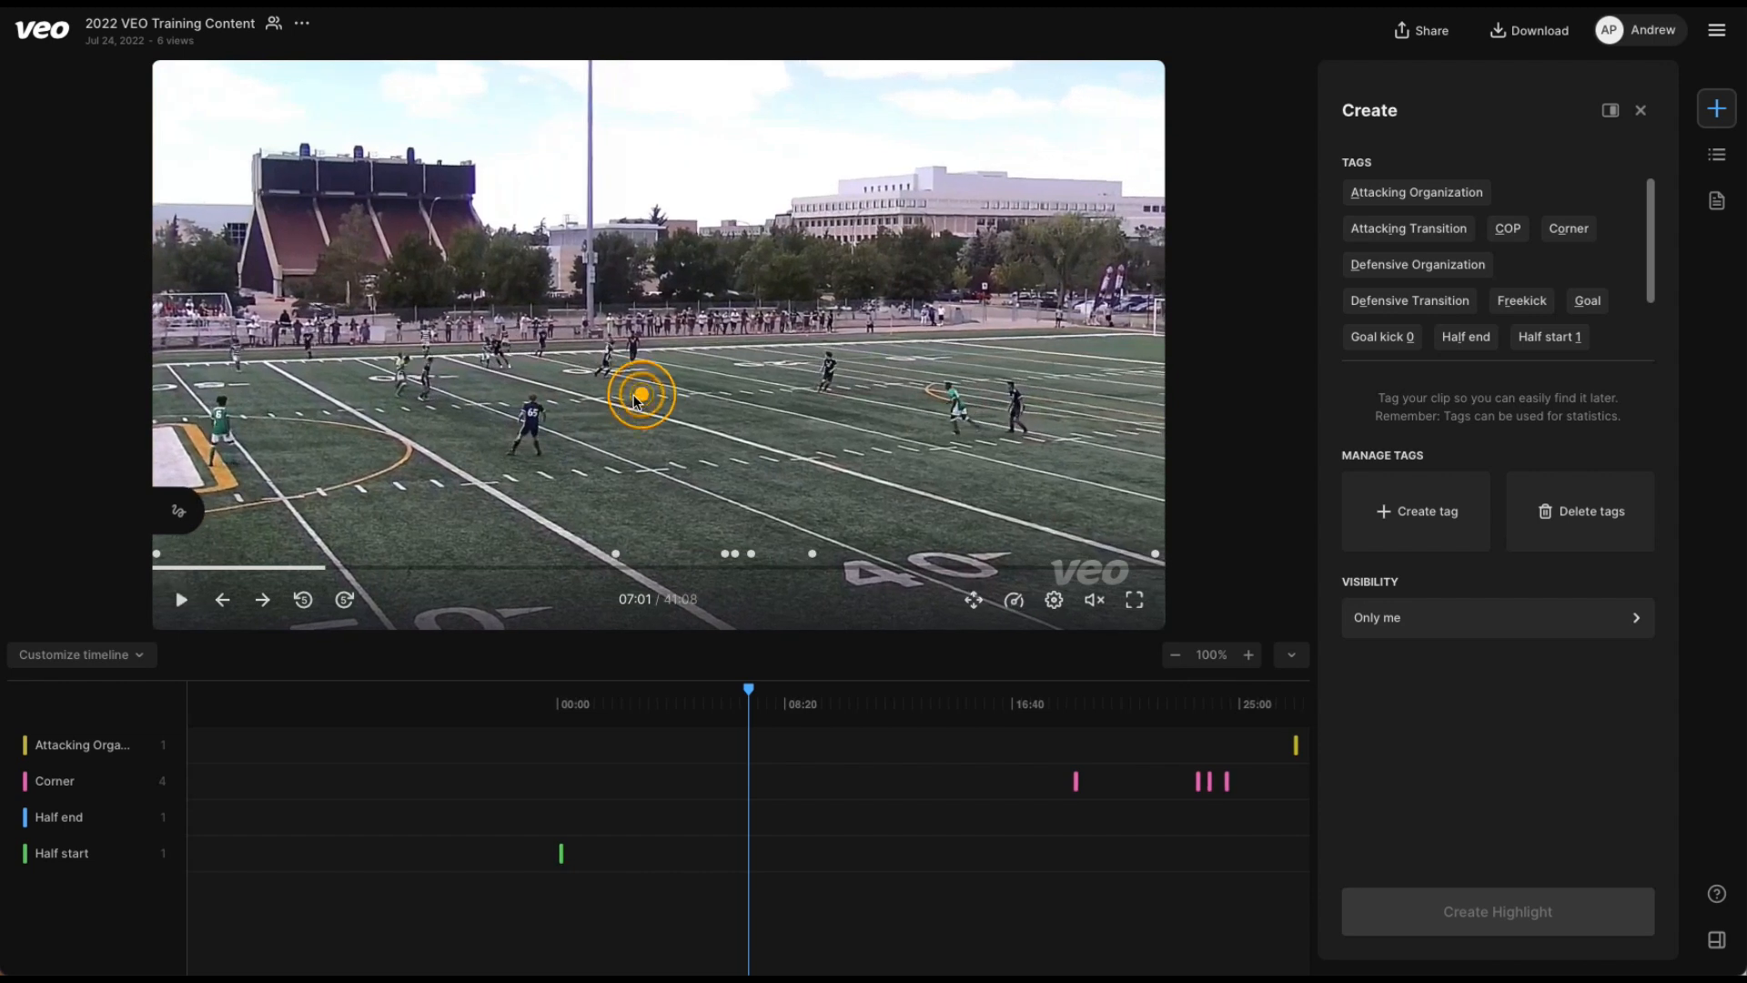
pyautogui.click(1443, 196)
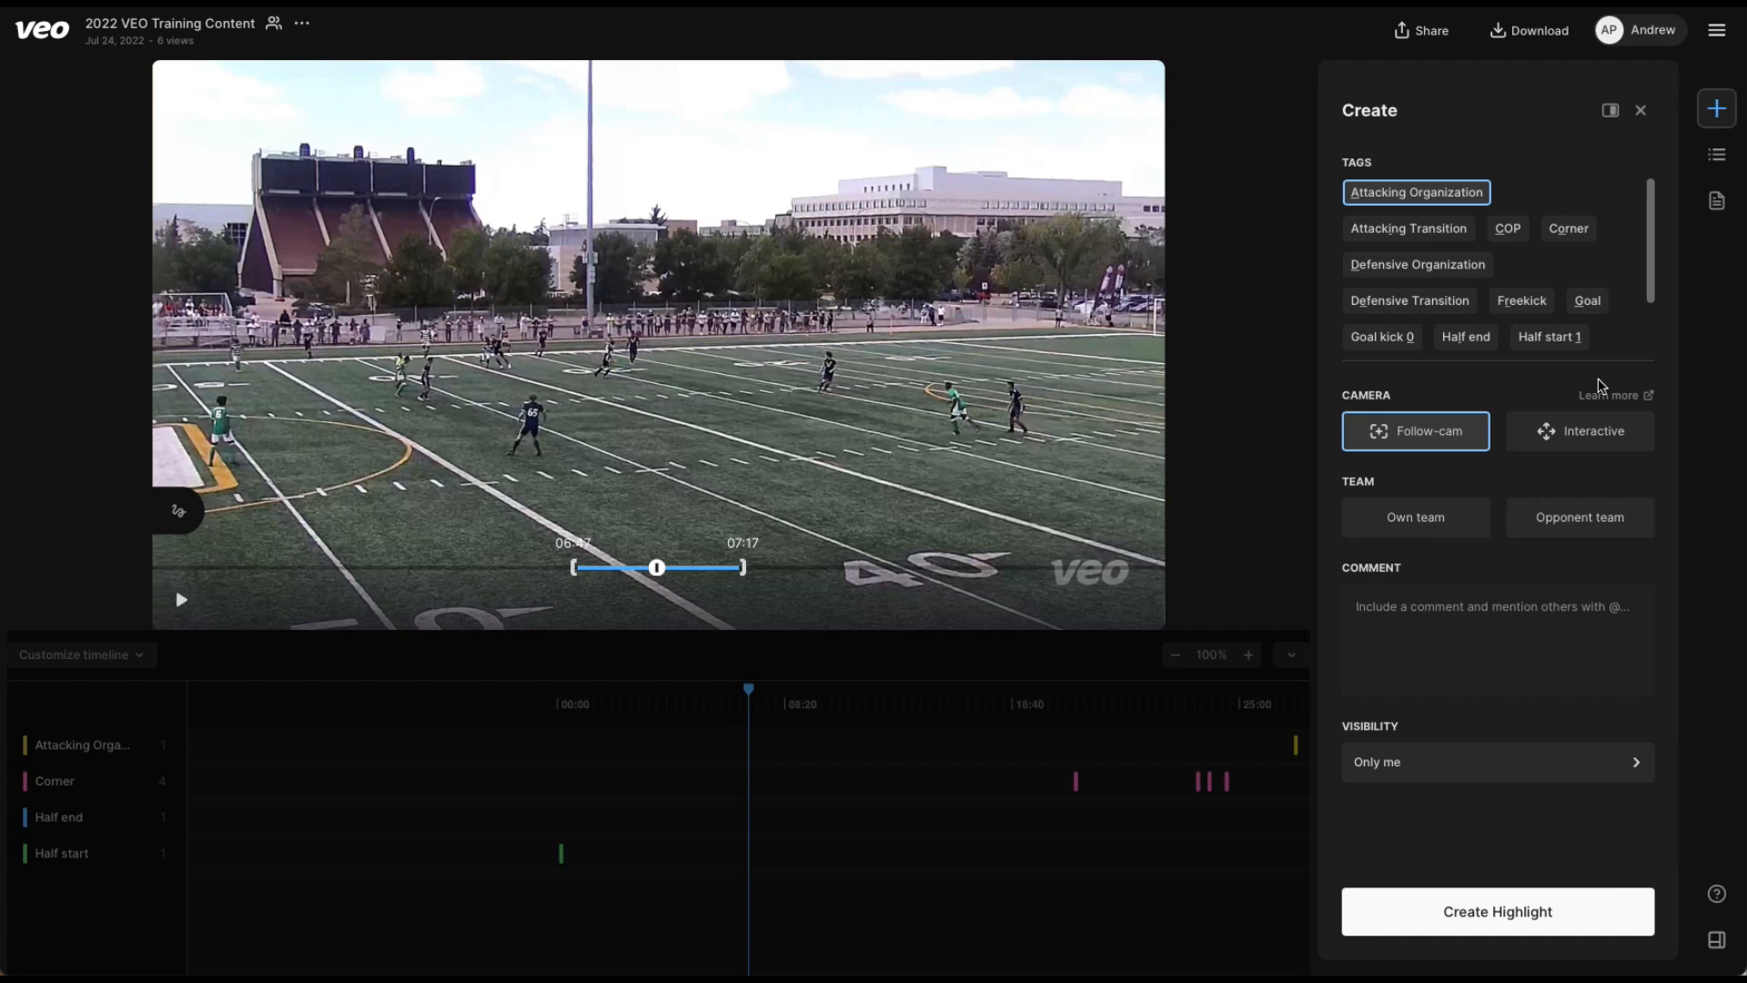
pyautogui.click(1413, 521)
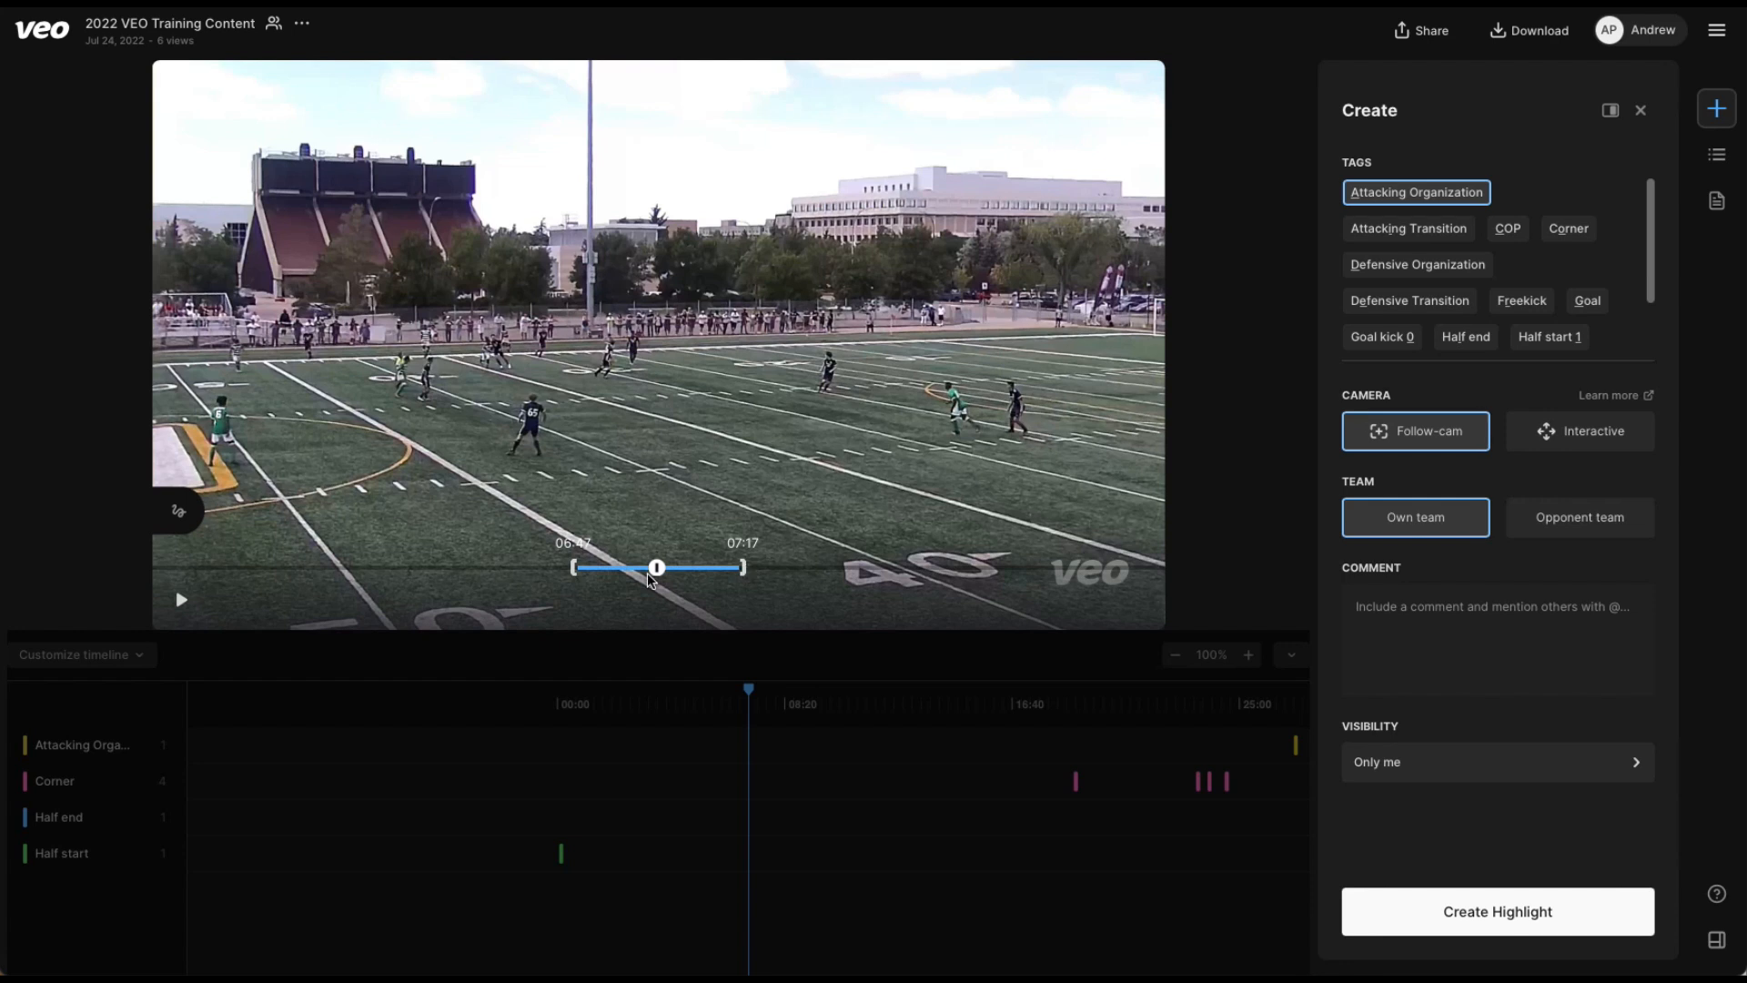
pyautogui.moveTo(575, 571); pyautogui.dragTo(761, 571)
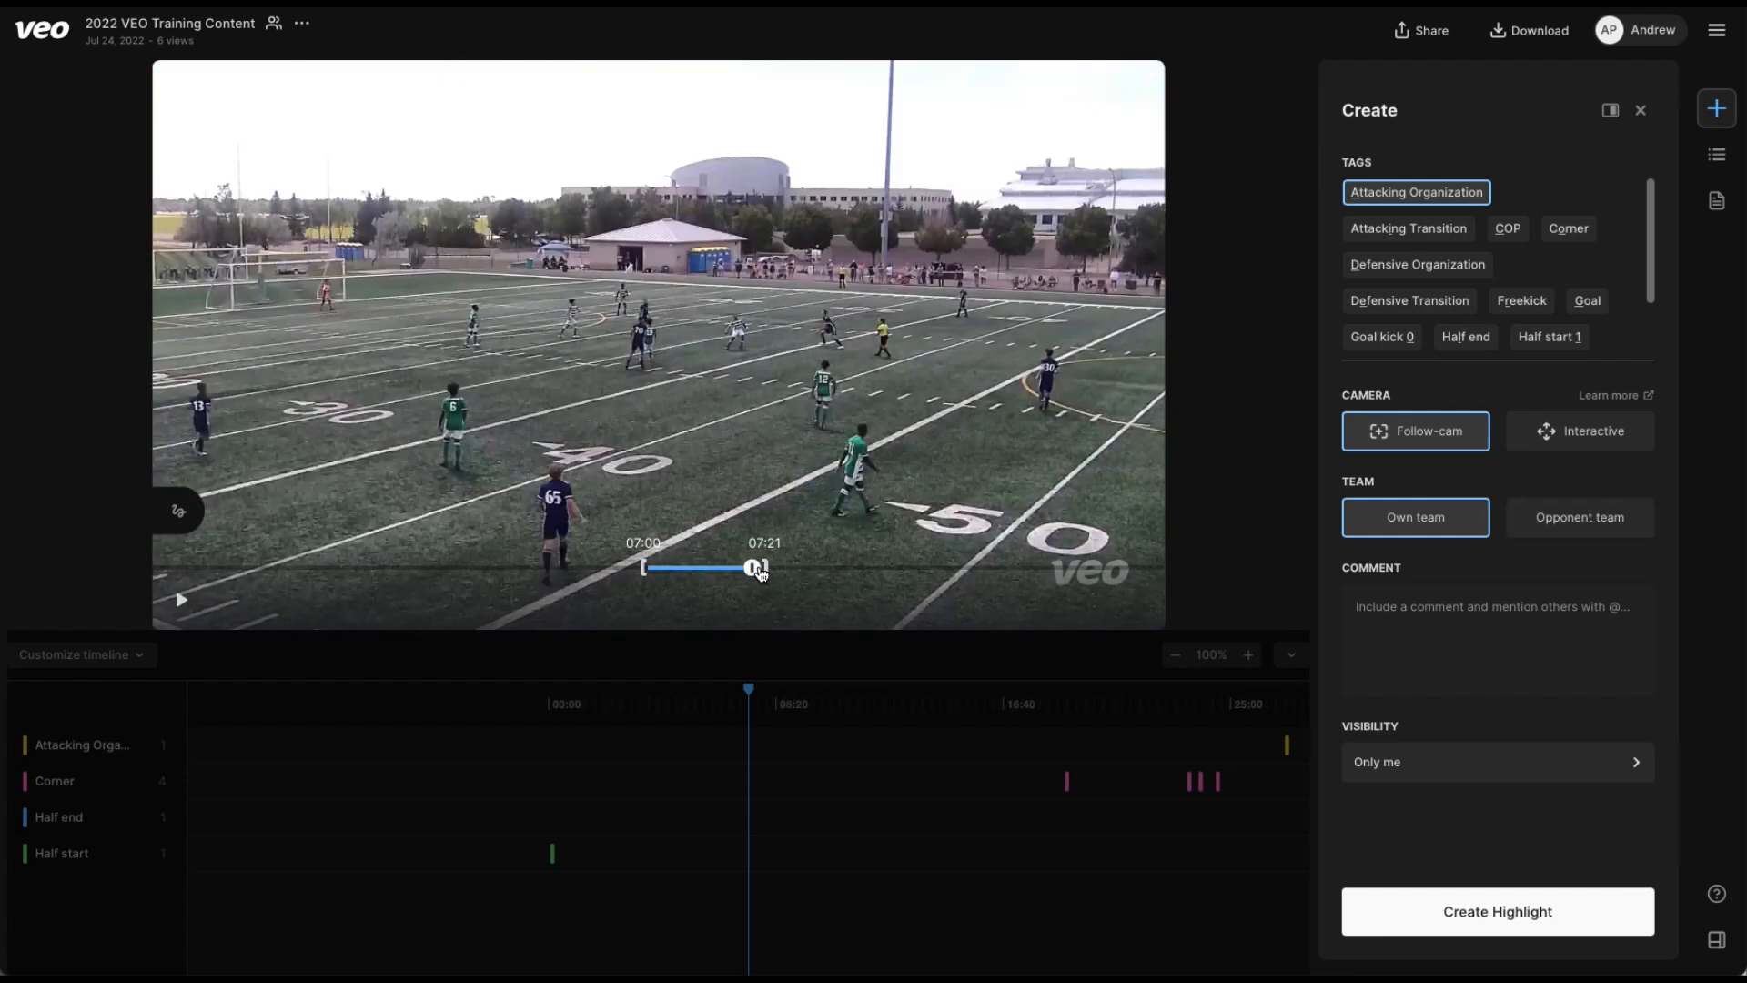
pyautogui.click(1499, 932)
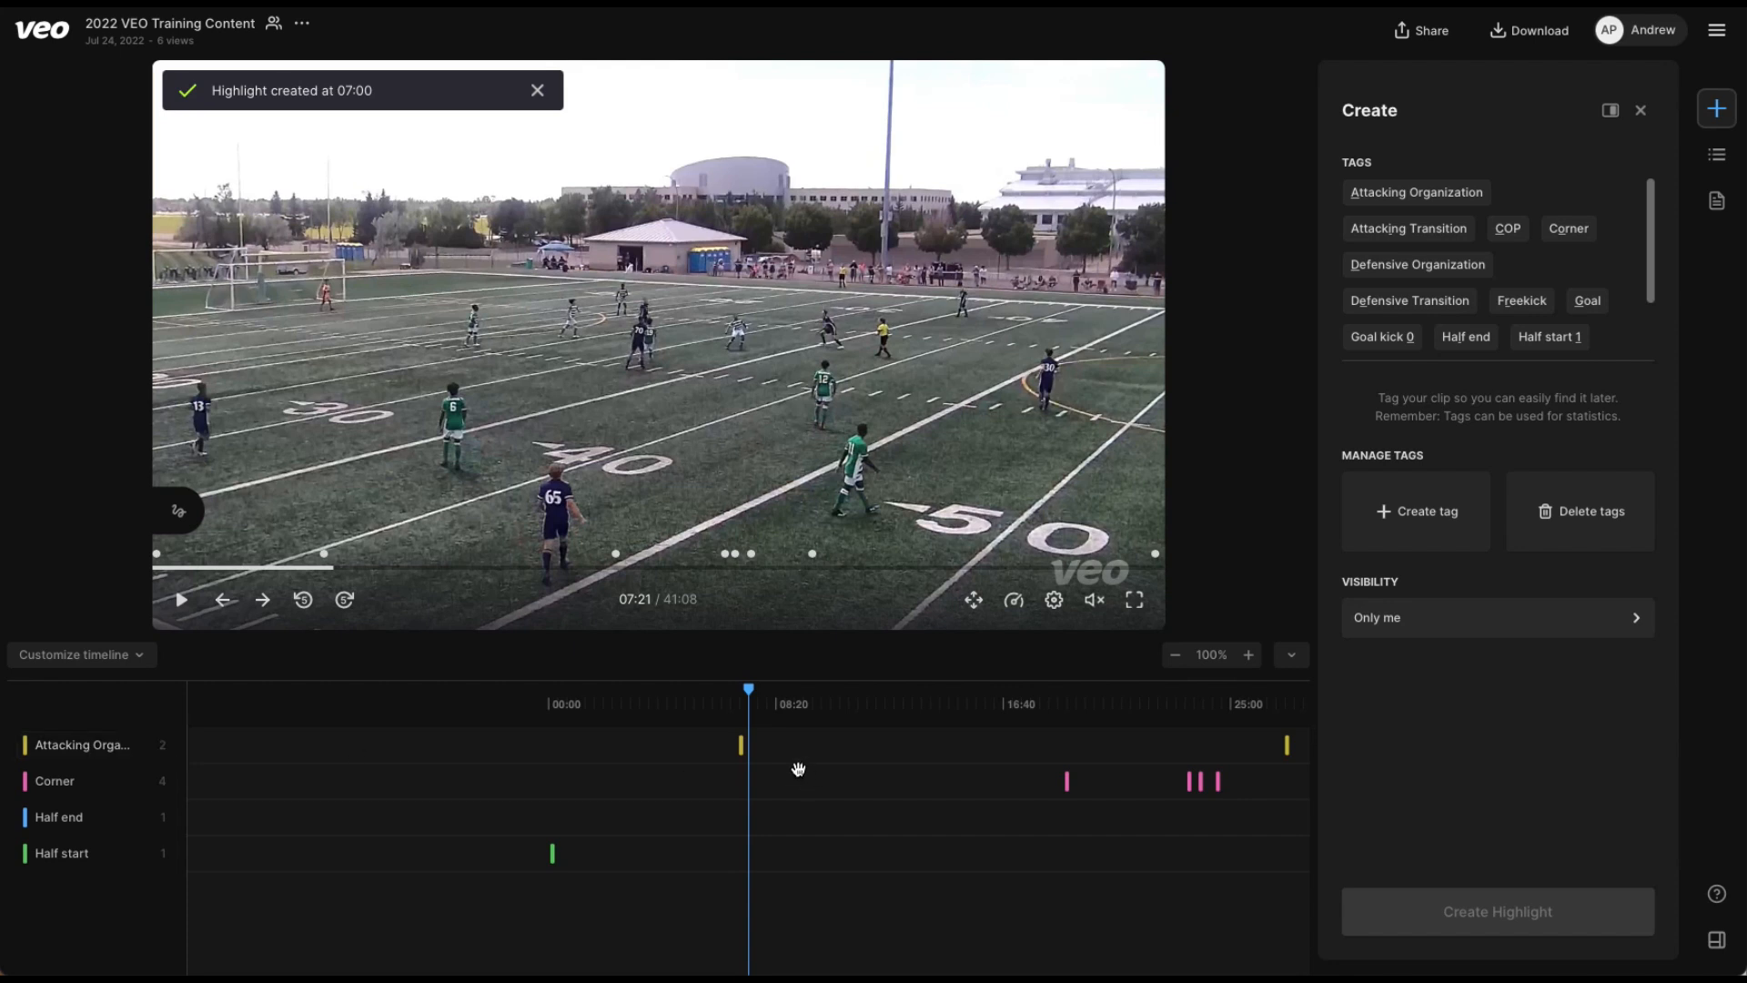
# Play the 07:00 Attacking Organization highlight from the timeline, and replace the creation view with the highlights list.
pyautogui.click(742, 754)
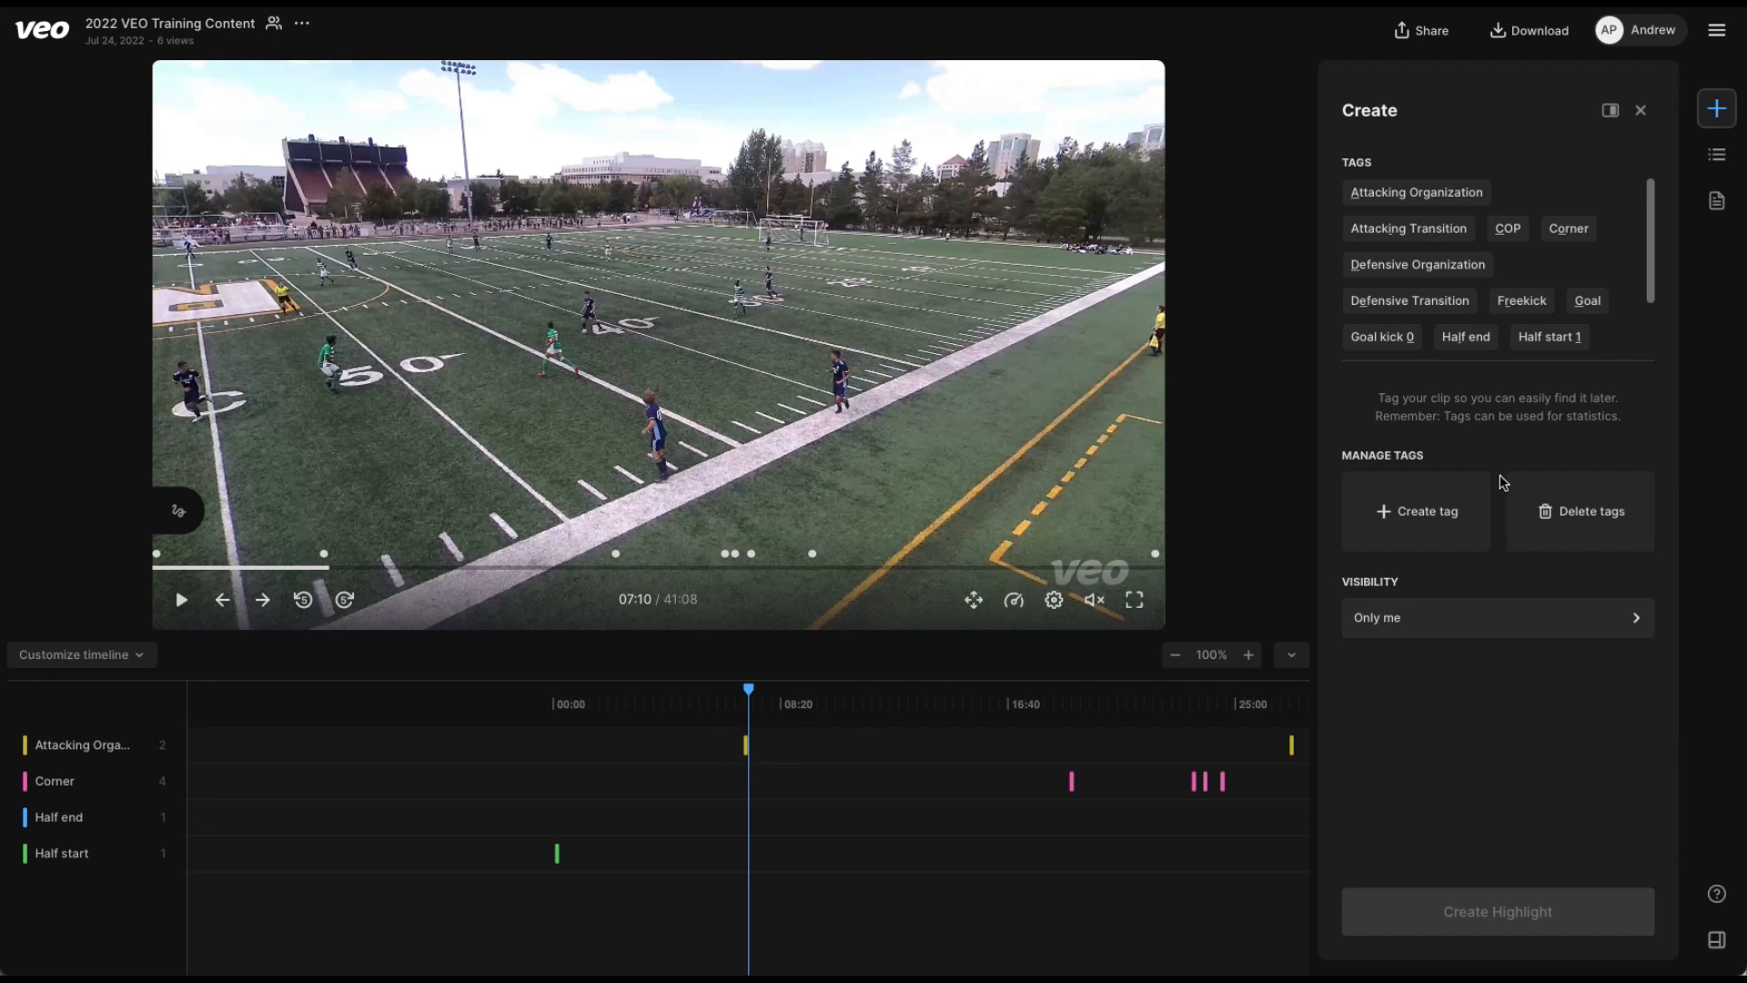
pyautogui.click(1640, 110)
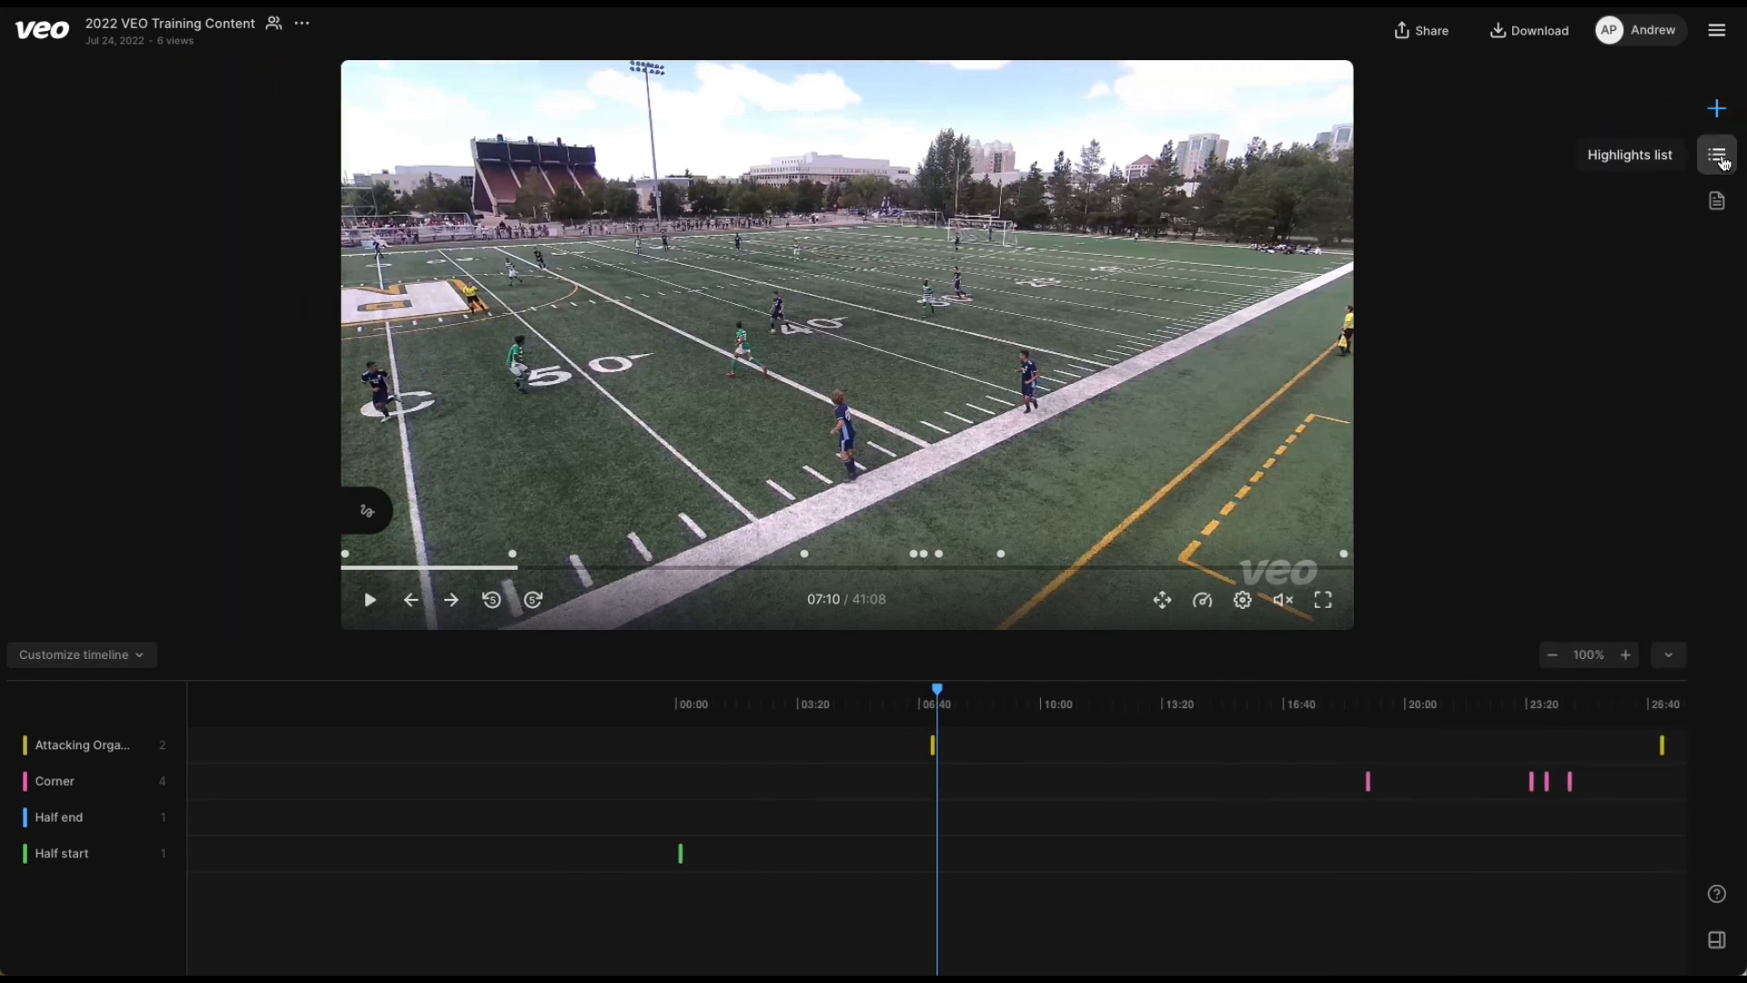
pyautogui.click(1720, 158)
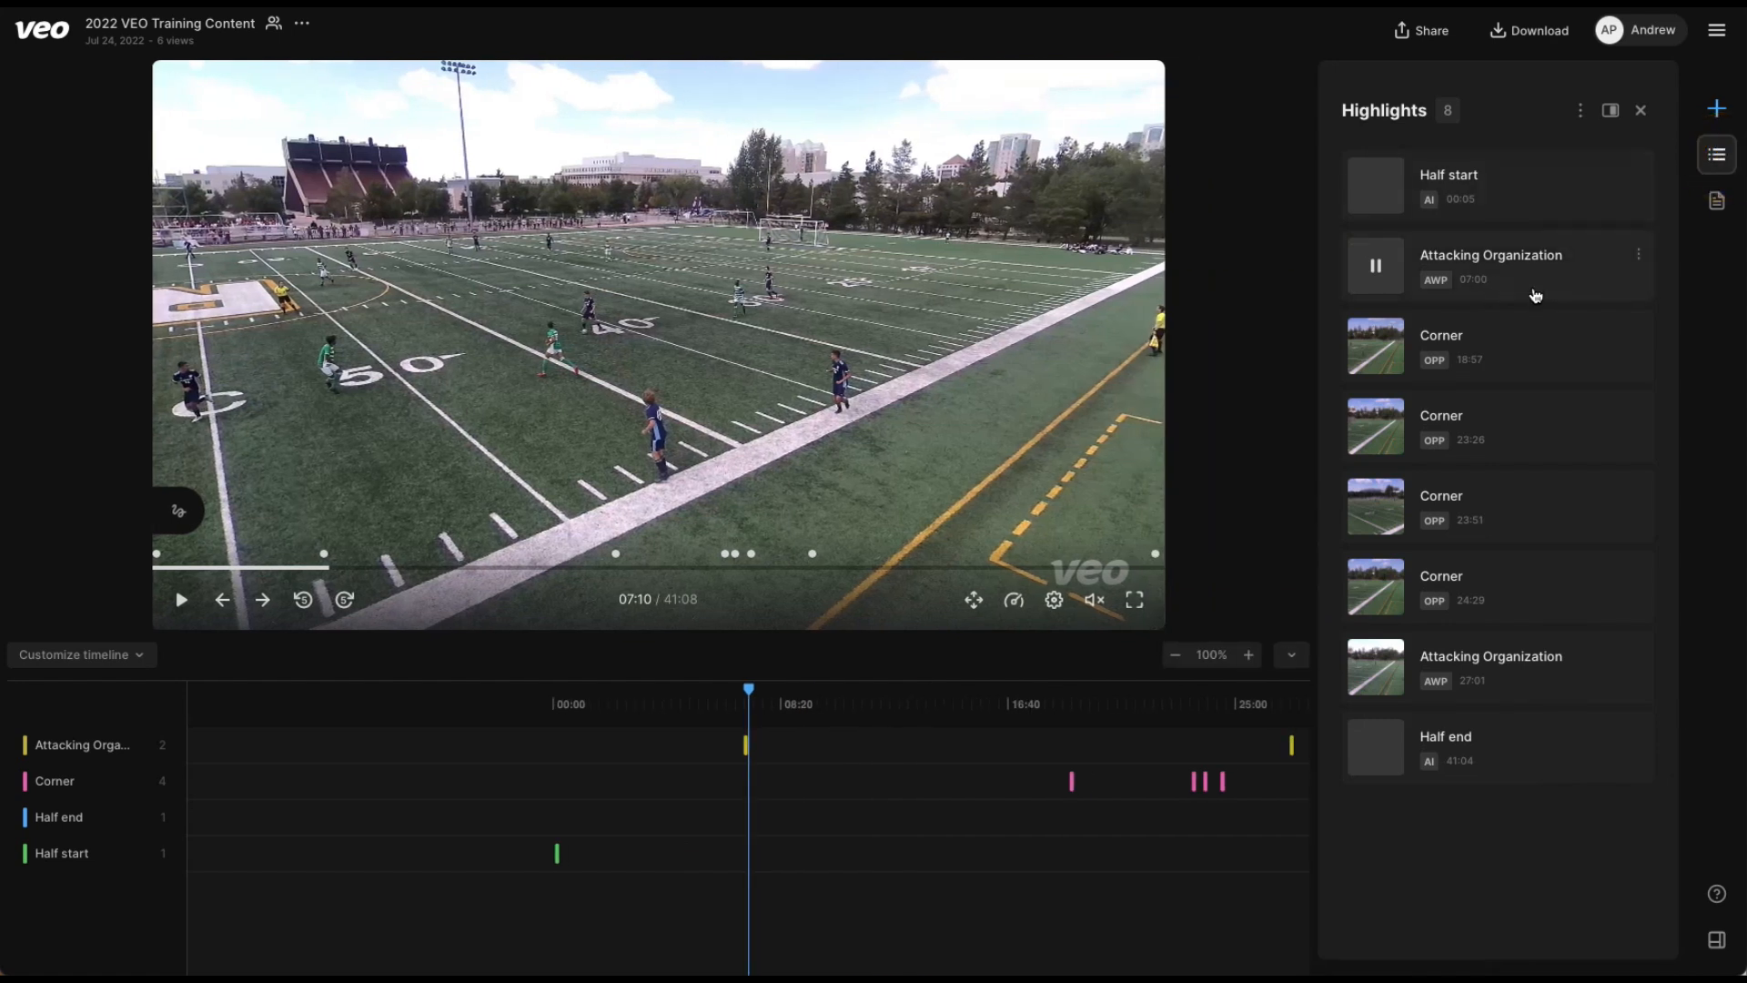
# Add the comment "Good ball speed - Can we exploit space down the side" to the 07:00 Attacking Organization highlight and save it.
pyautogui.click(1538, 281)
pyautogui.click(1633, 255)
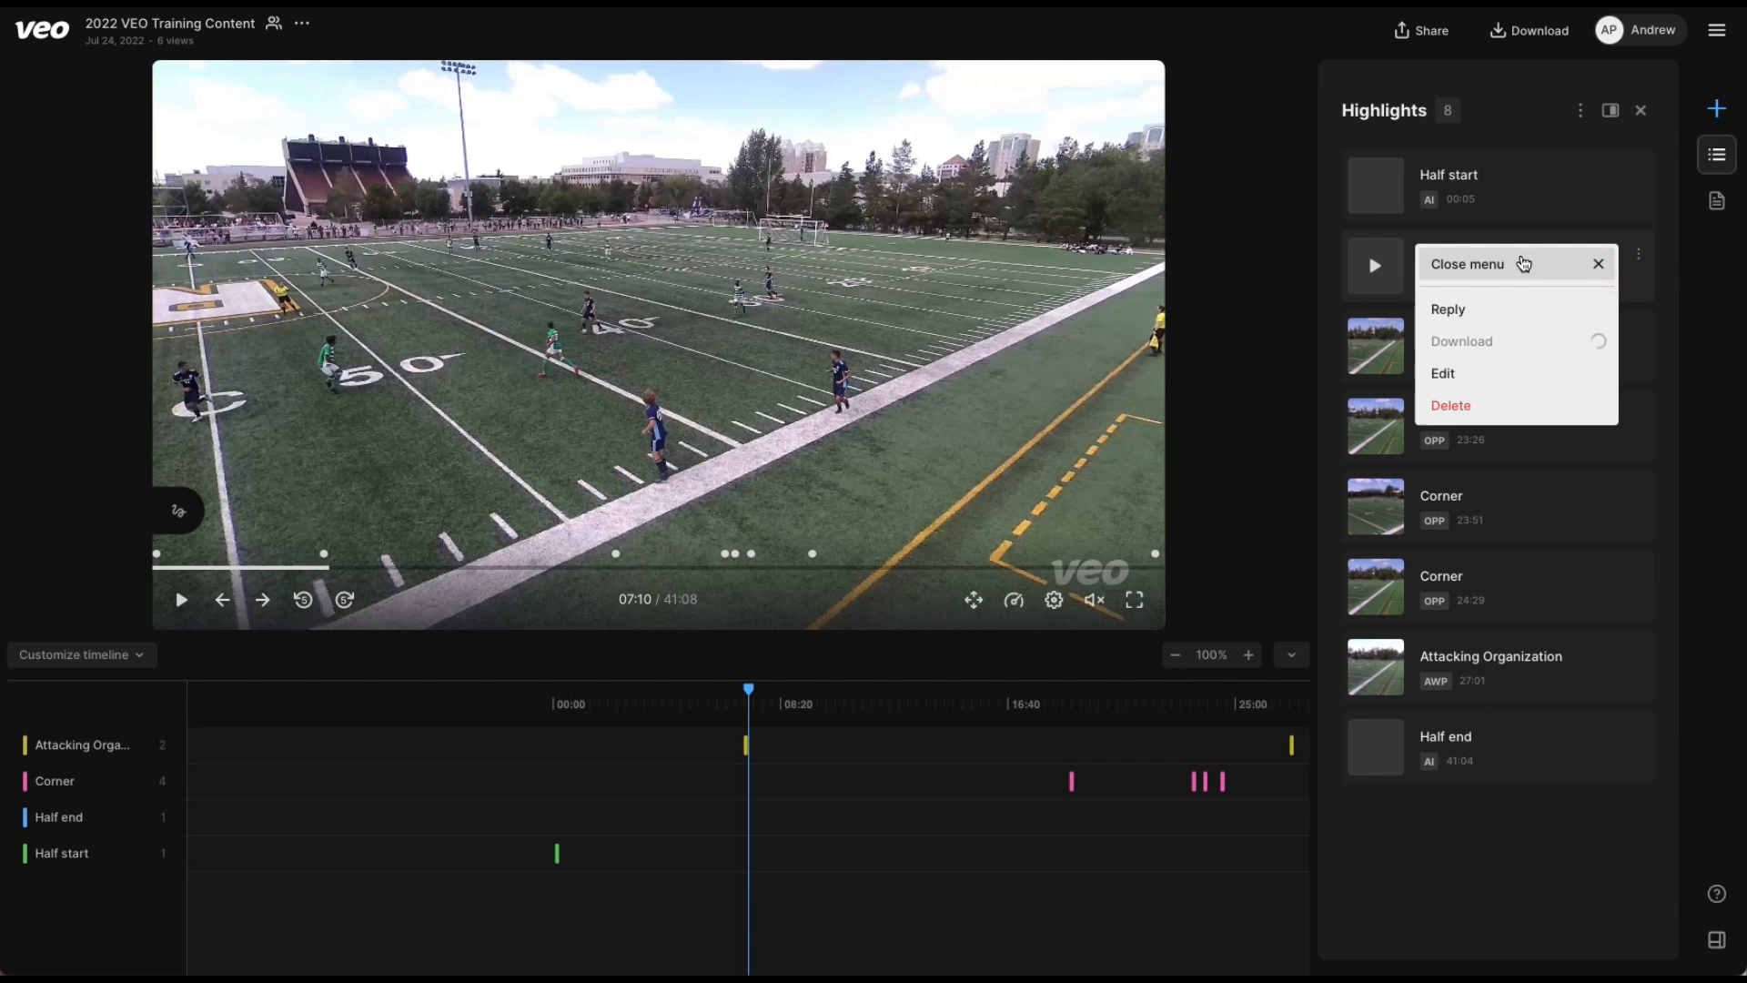
pyautogui.click(1474, 375)
pyautogui.click(1420, 698)
pyautogui.write('Go')
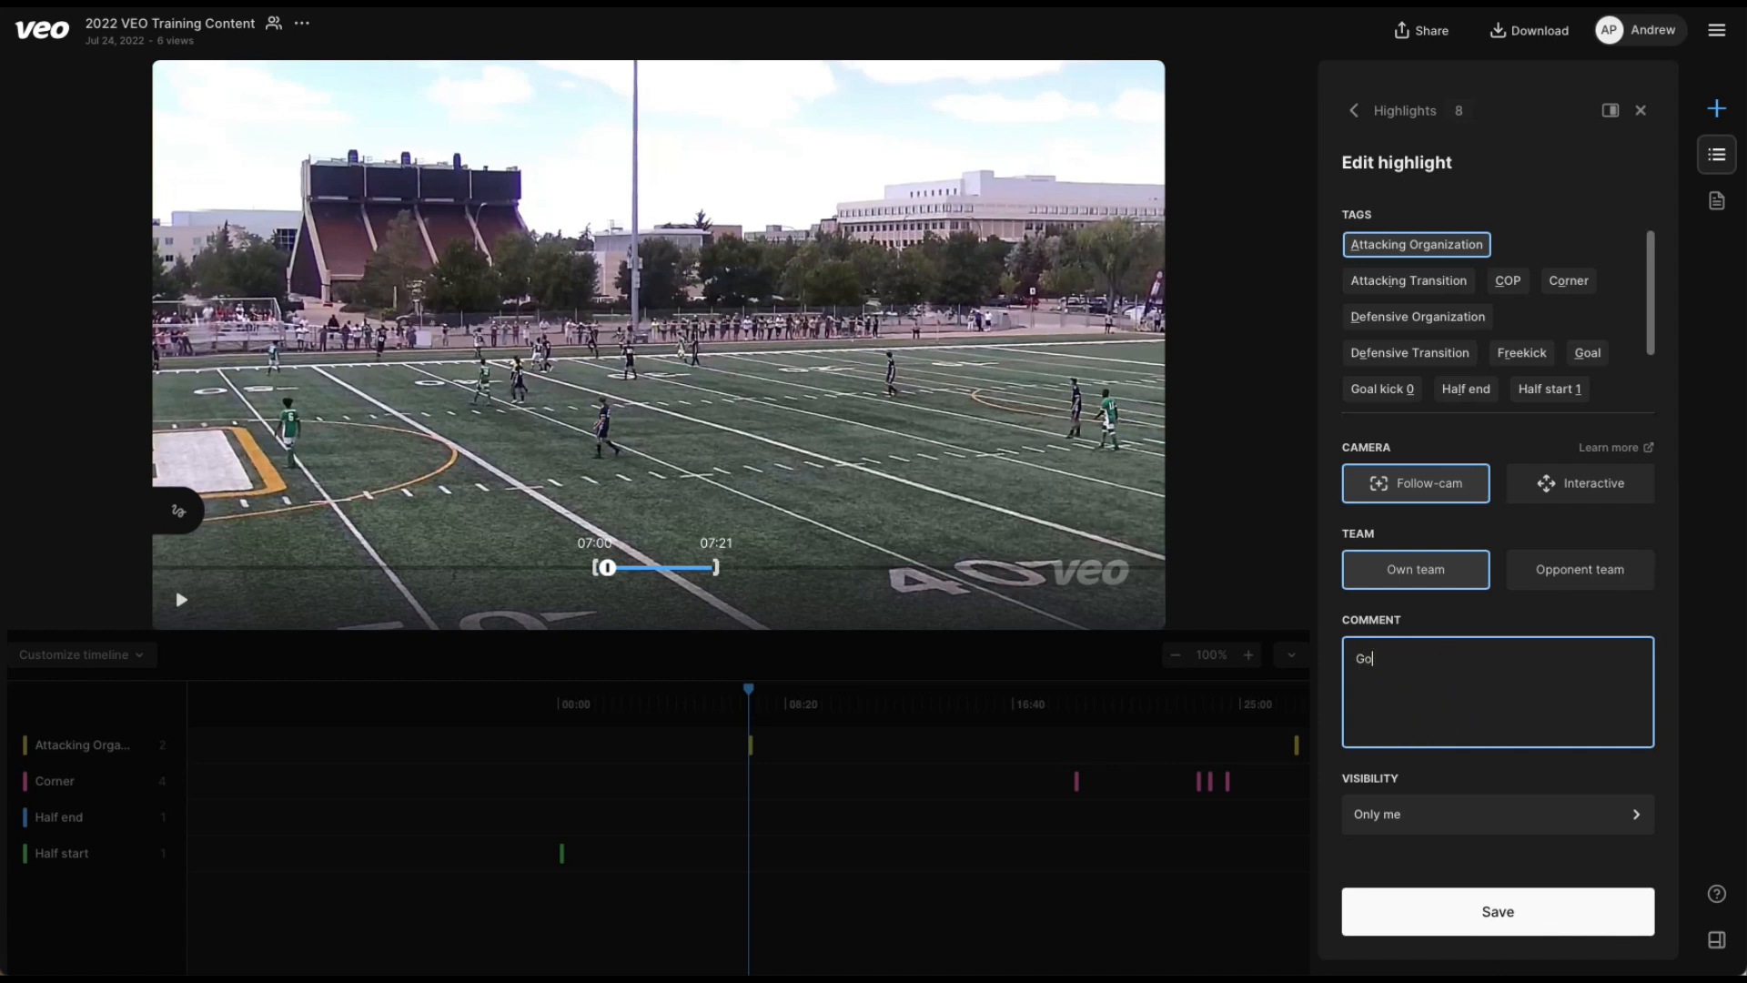
pyautogui.write('od ball speed - Can we exploit space dow')
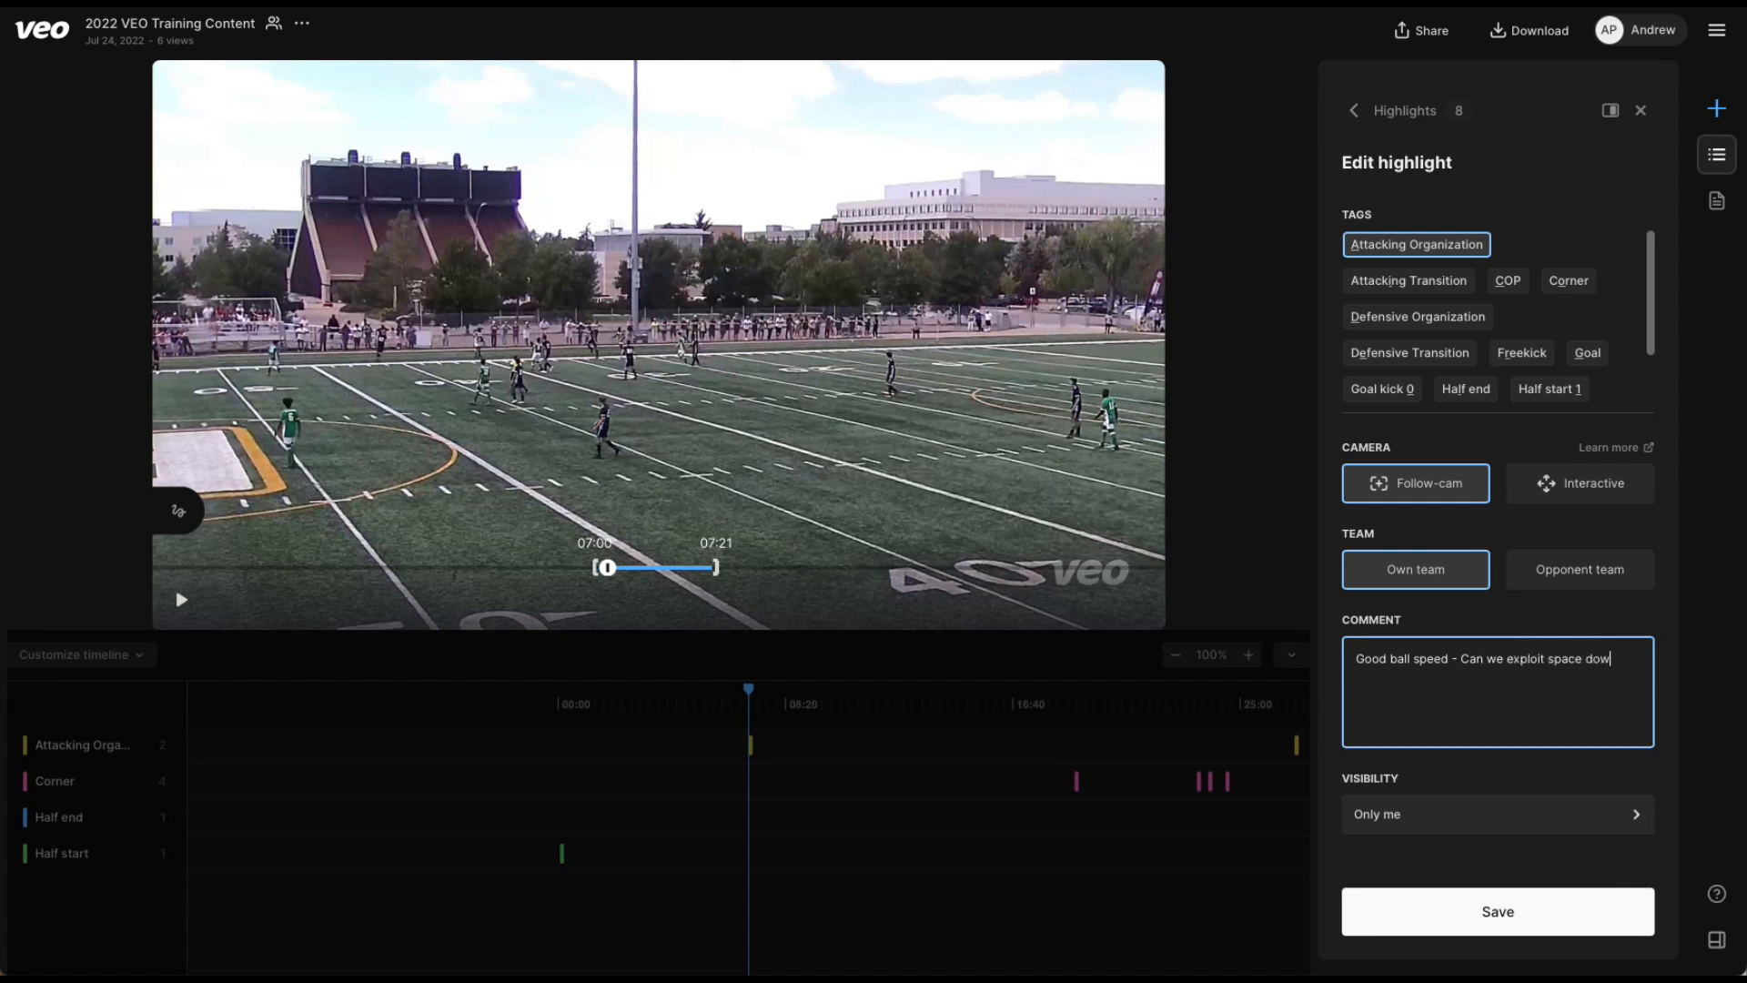
pyautogui.write('n the side')
pyautogui.click(1475, 937)
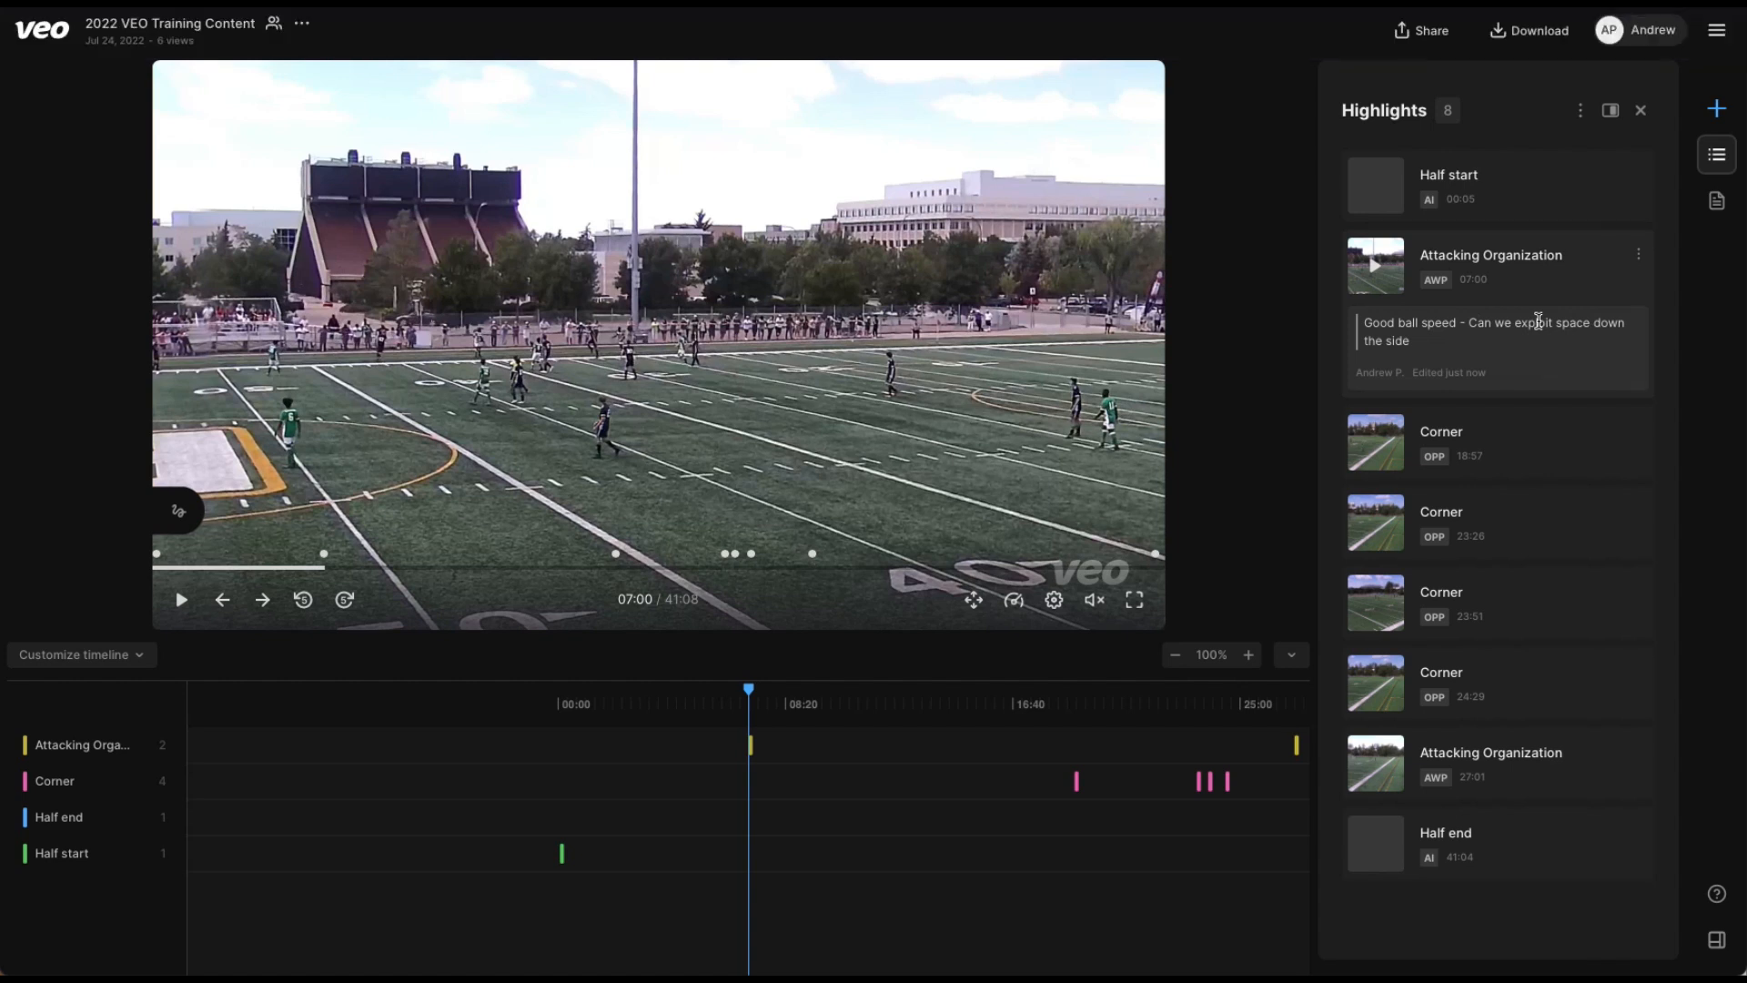
# Pause the 07:00 highlight at about 7:07, and draw a spotlight on the dark-shirted player near midfield and a straight blue arrow from that player toward midfield.
pyautogui.click(1379, 270)
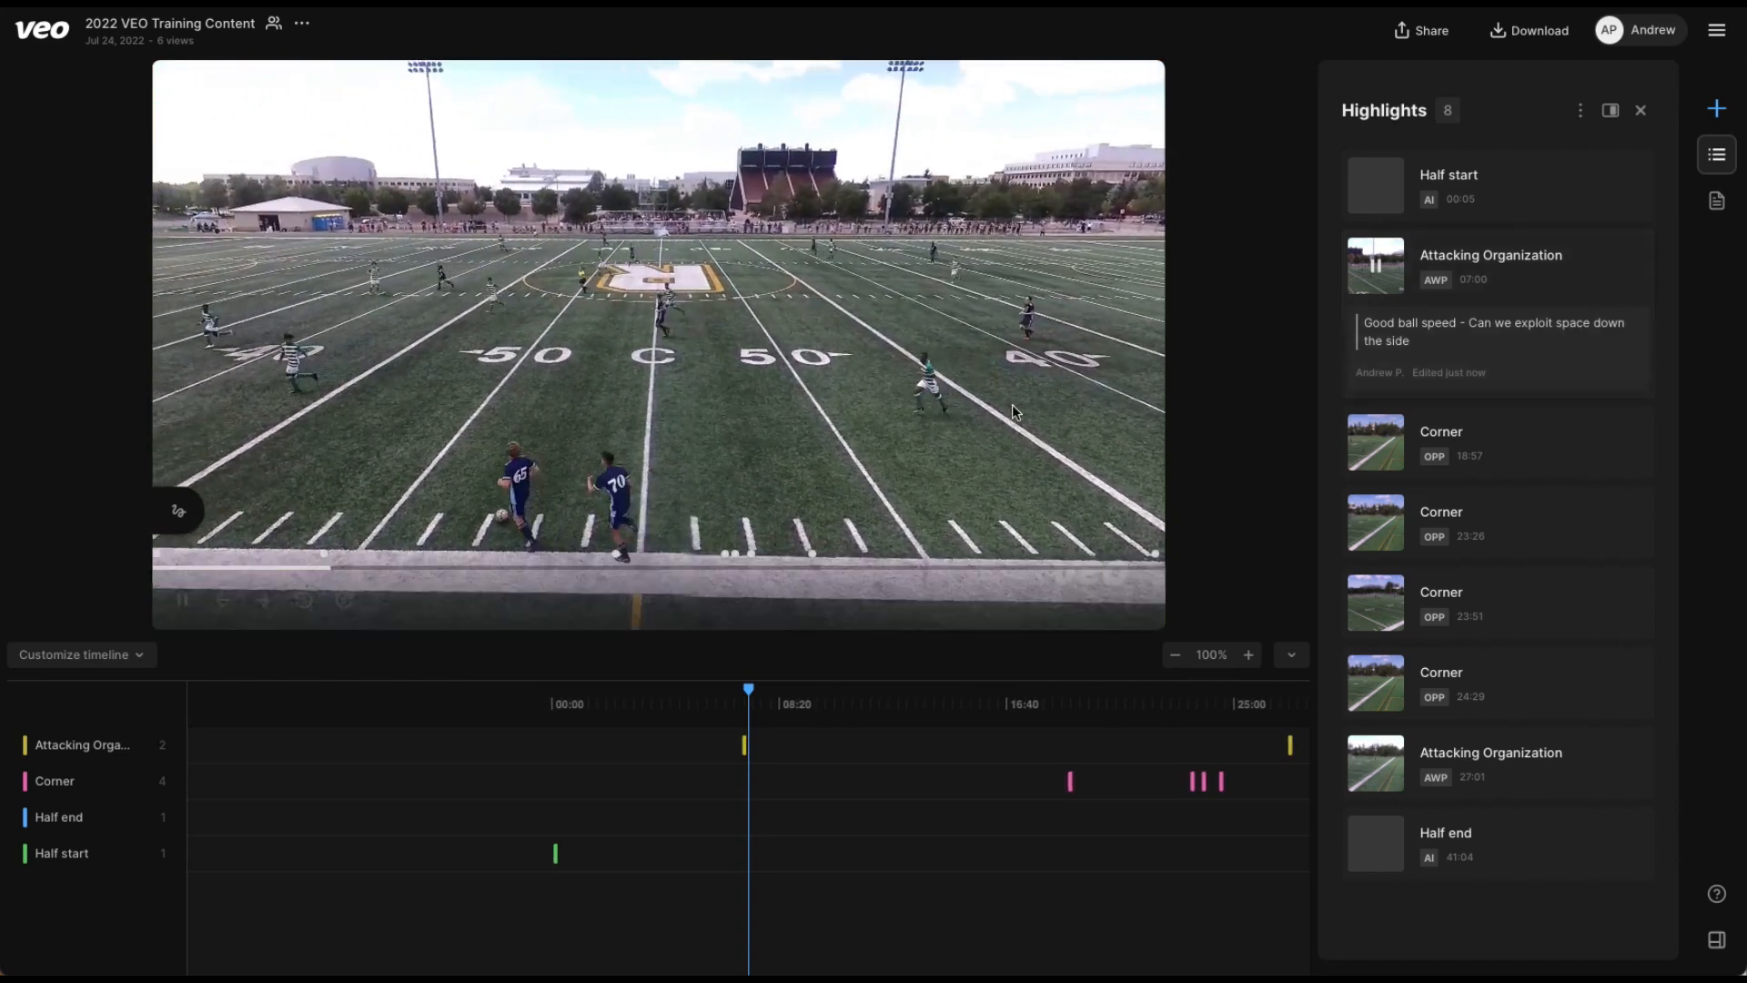
pyautogui.click(1012, 408)
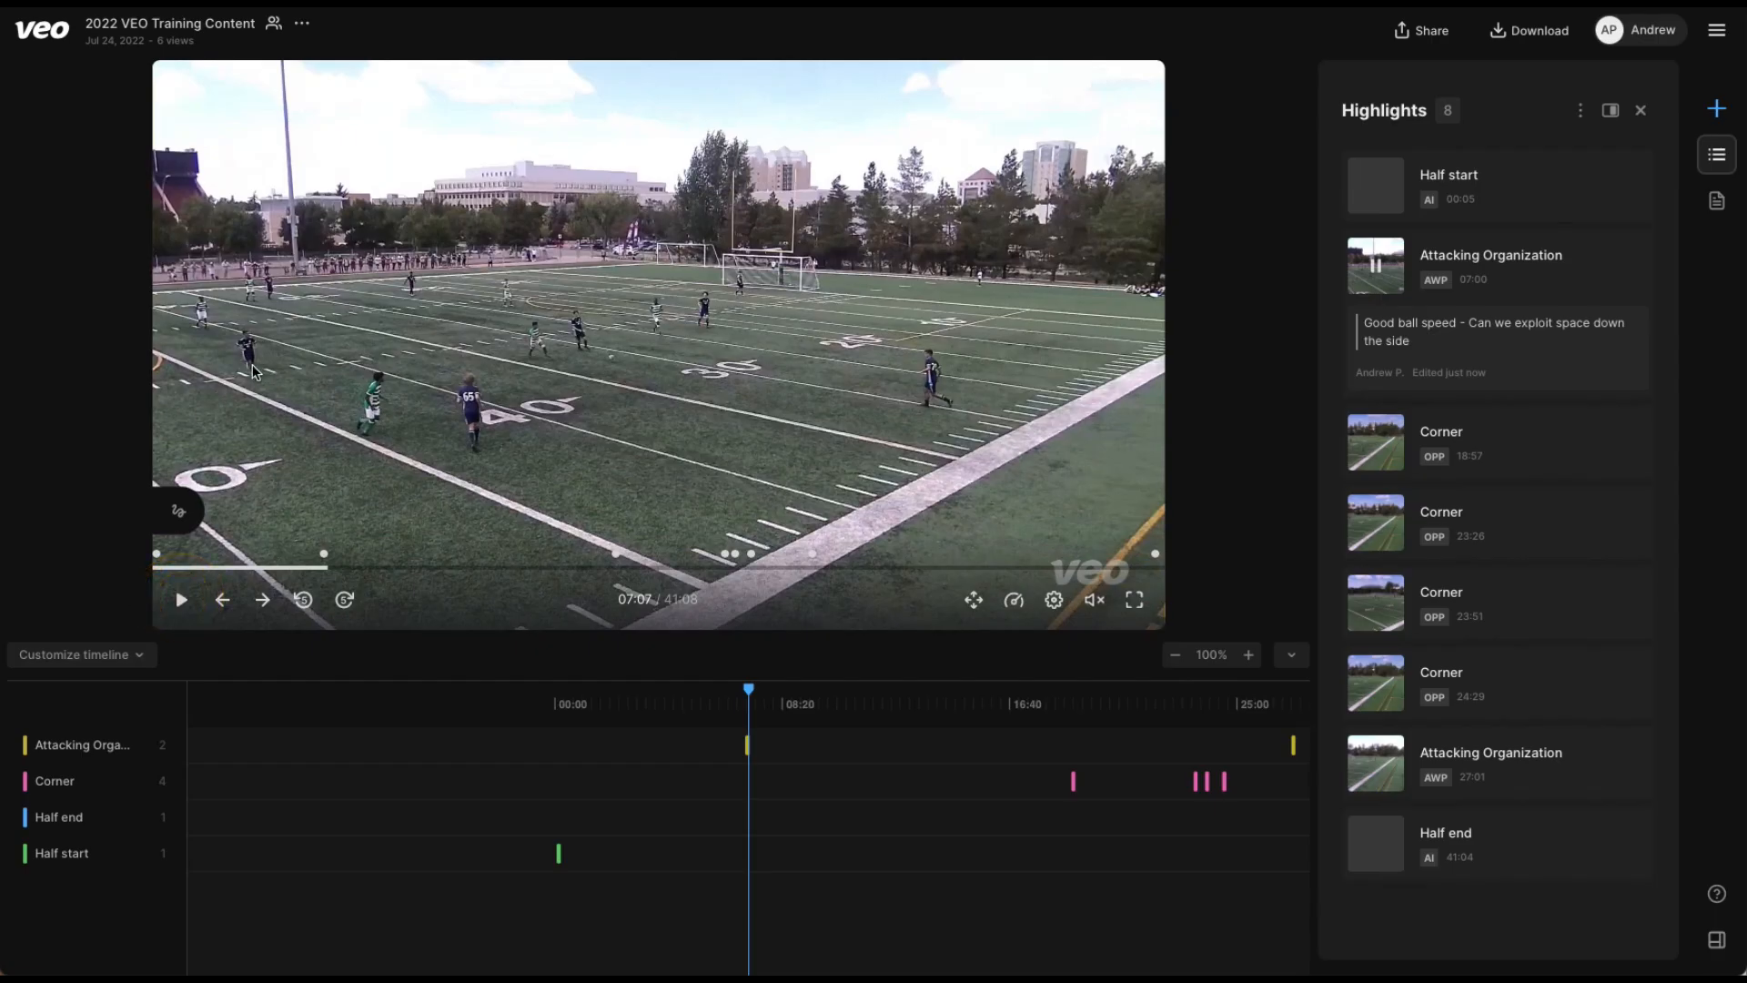
pyautogui.click(183, 526)
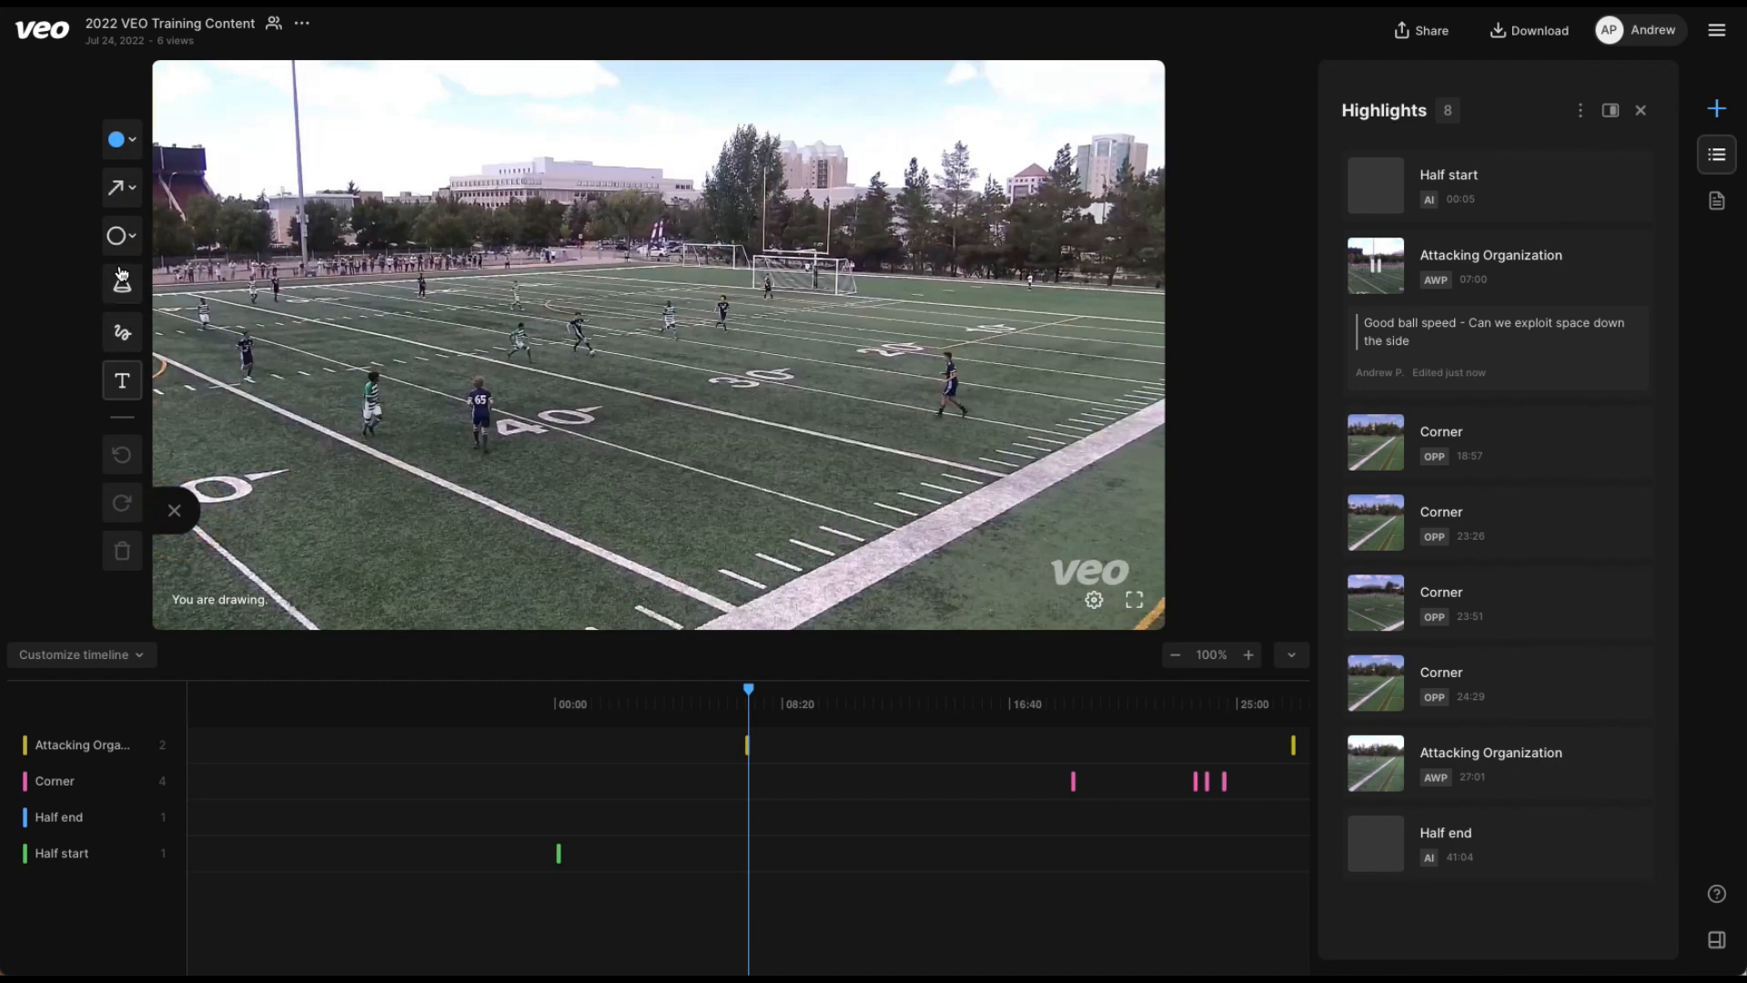
pyautogui.click(120, 286)
pyautogui.click(252, 374)
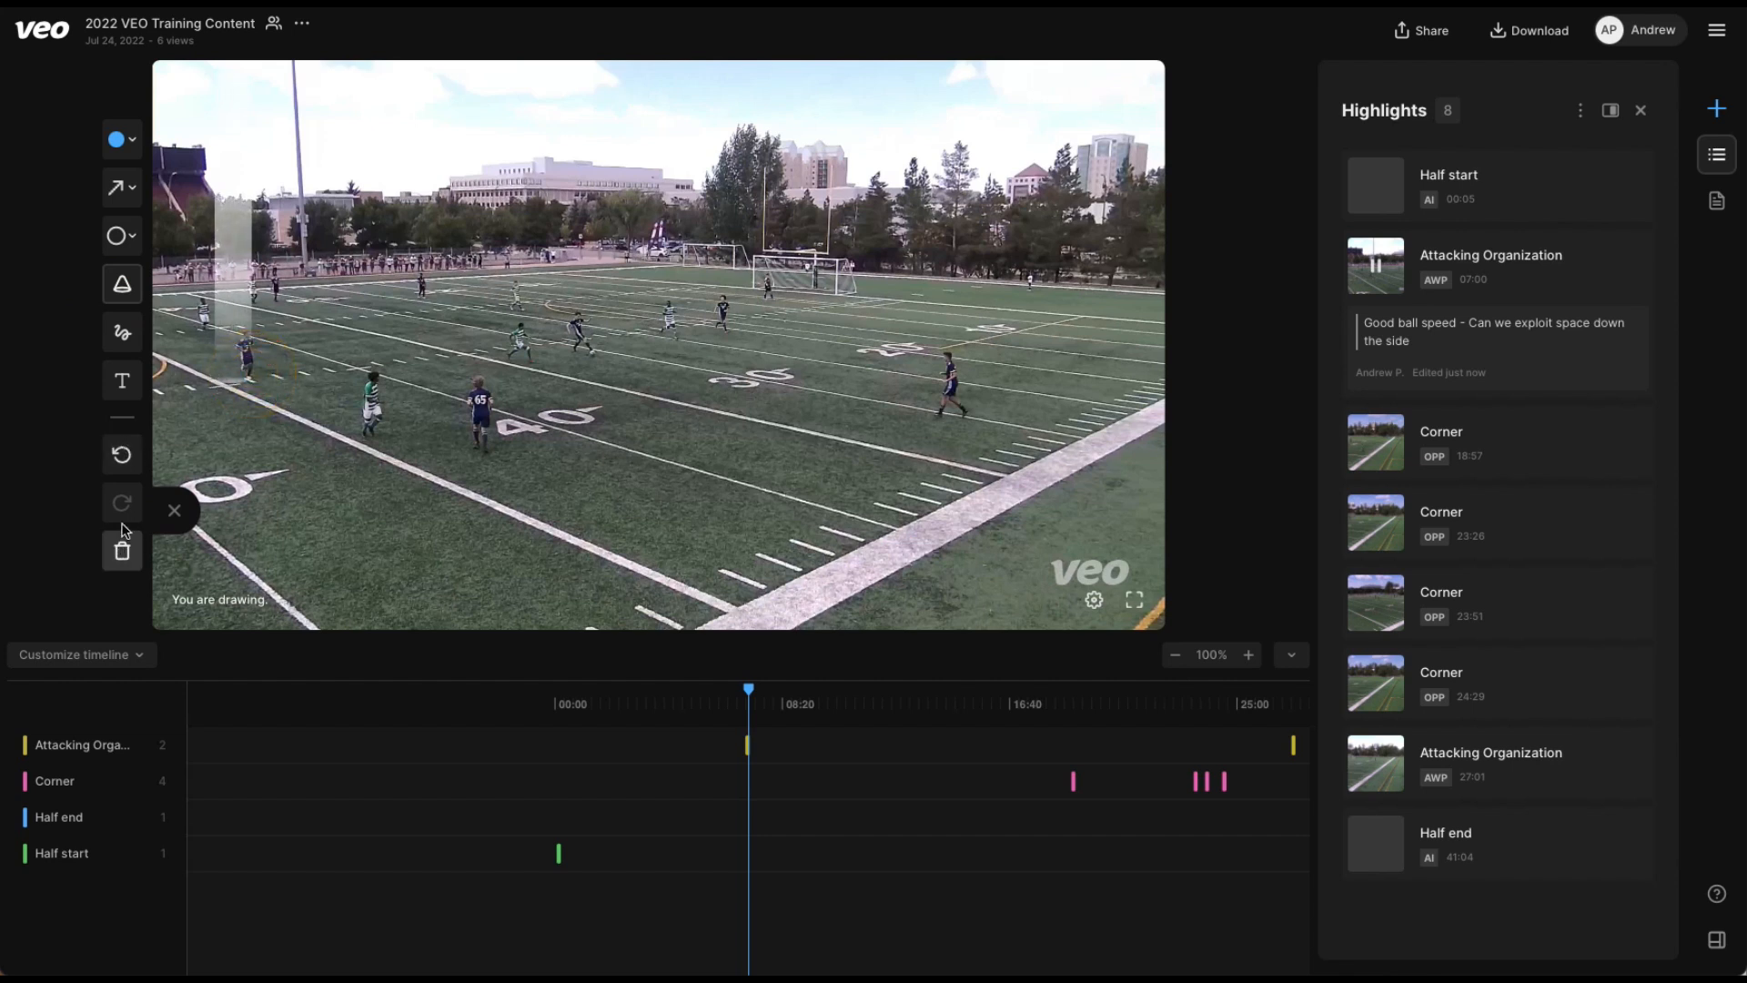
pyautogui.click(126, 198)
pyautogui.click(213, 218)
pyautogui.moveTo(237, 379); pyautogui.dragTo(165, 444)
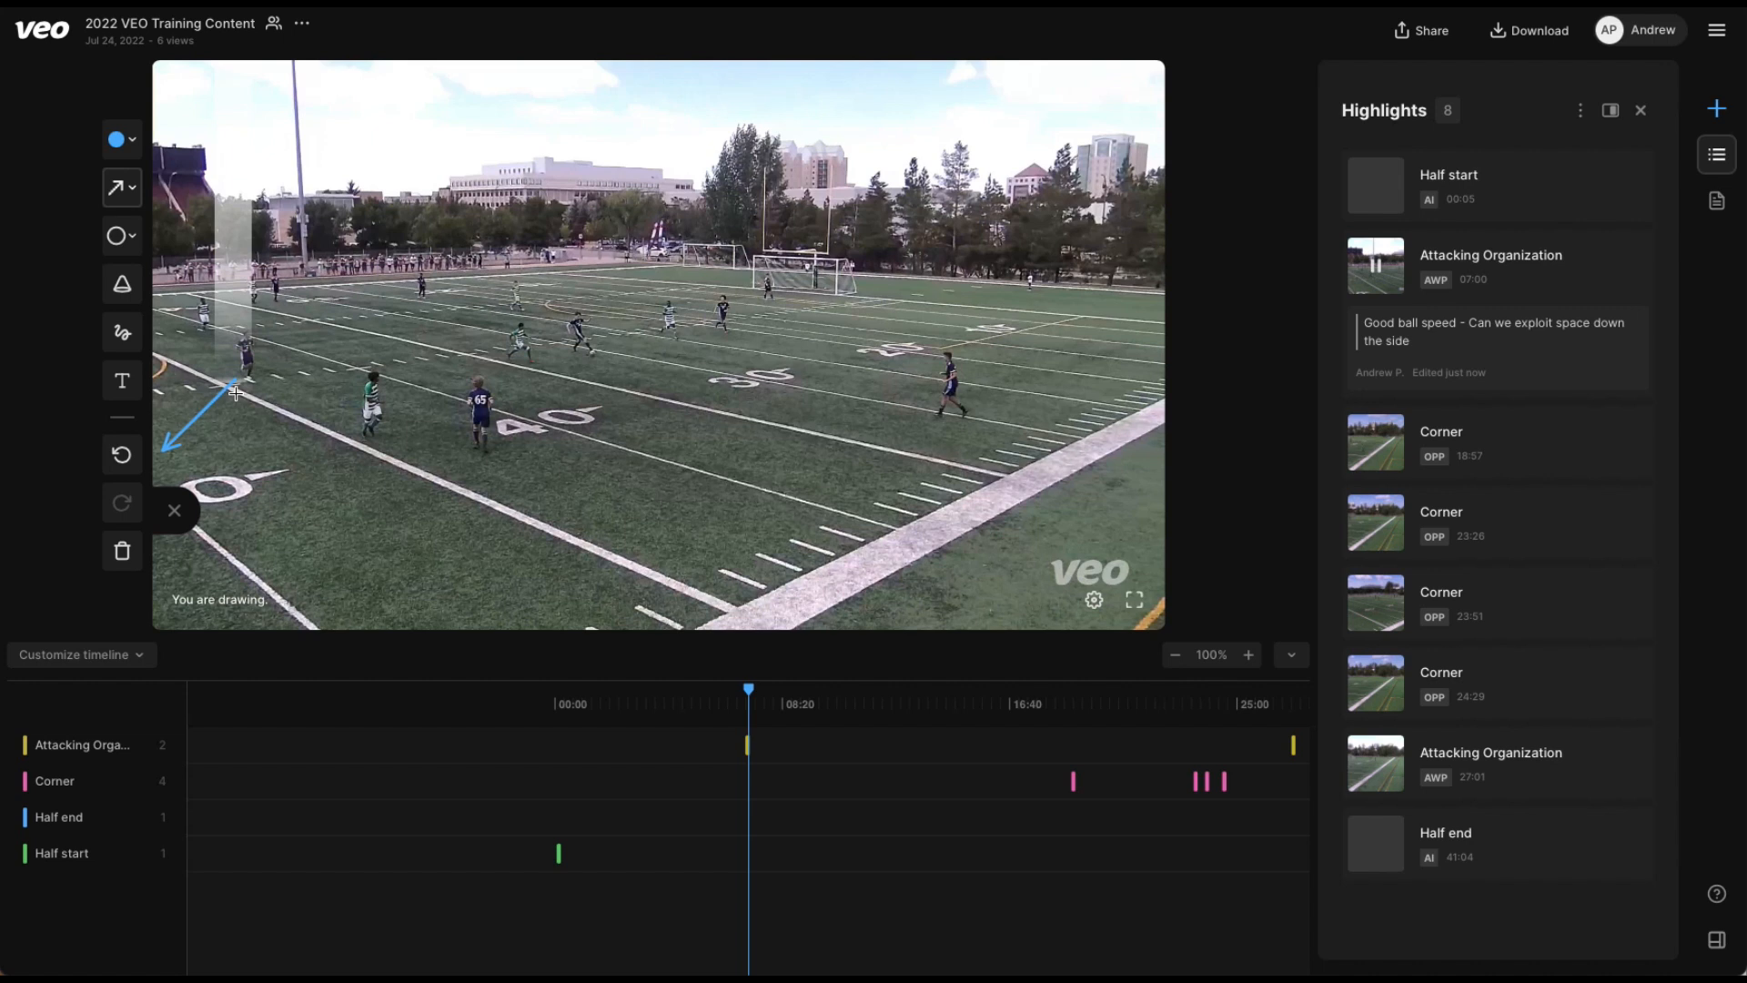
# Clear all drawings from the frame, leave drawing mode and resume playback.
pyautogui.click(122, 550)
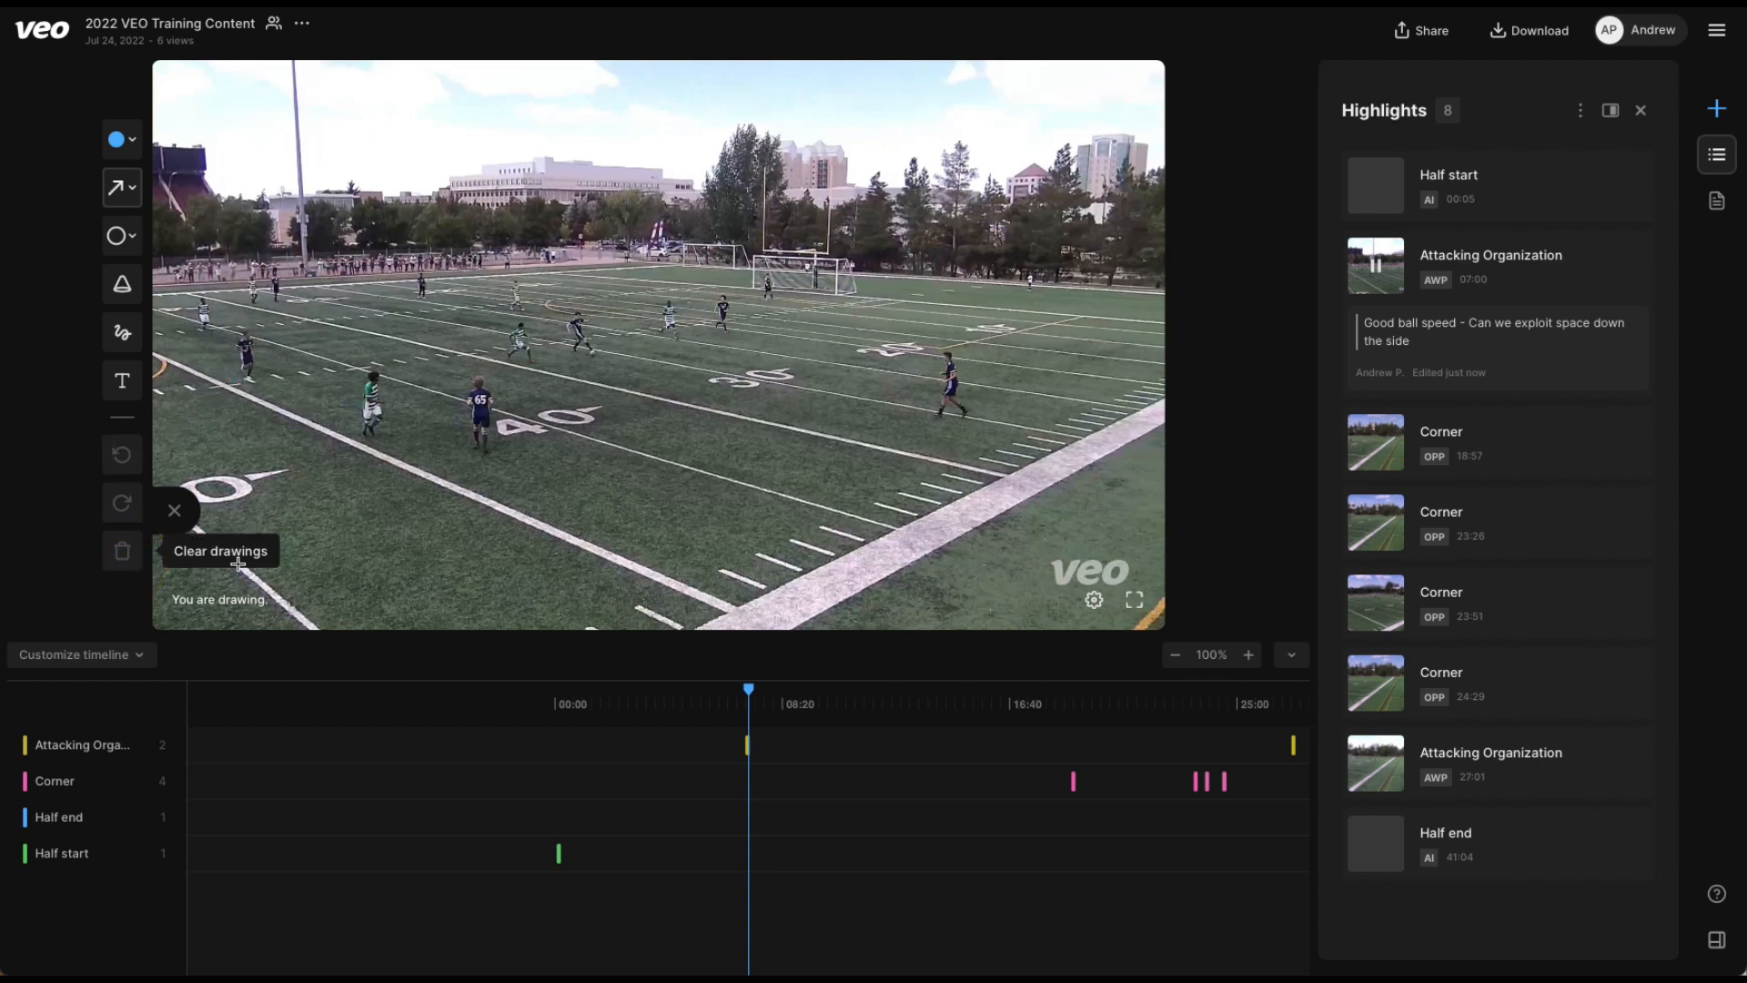
pyautogui.click(171, 512)
pyautogui.click(181, 599)
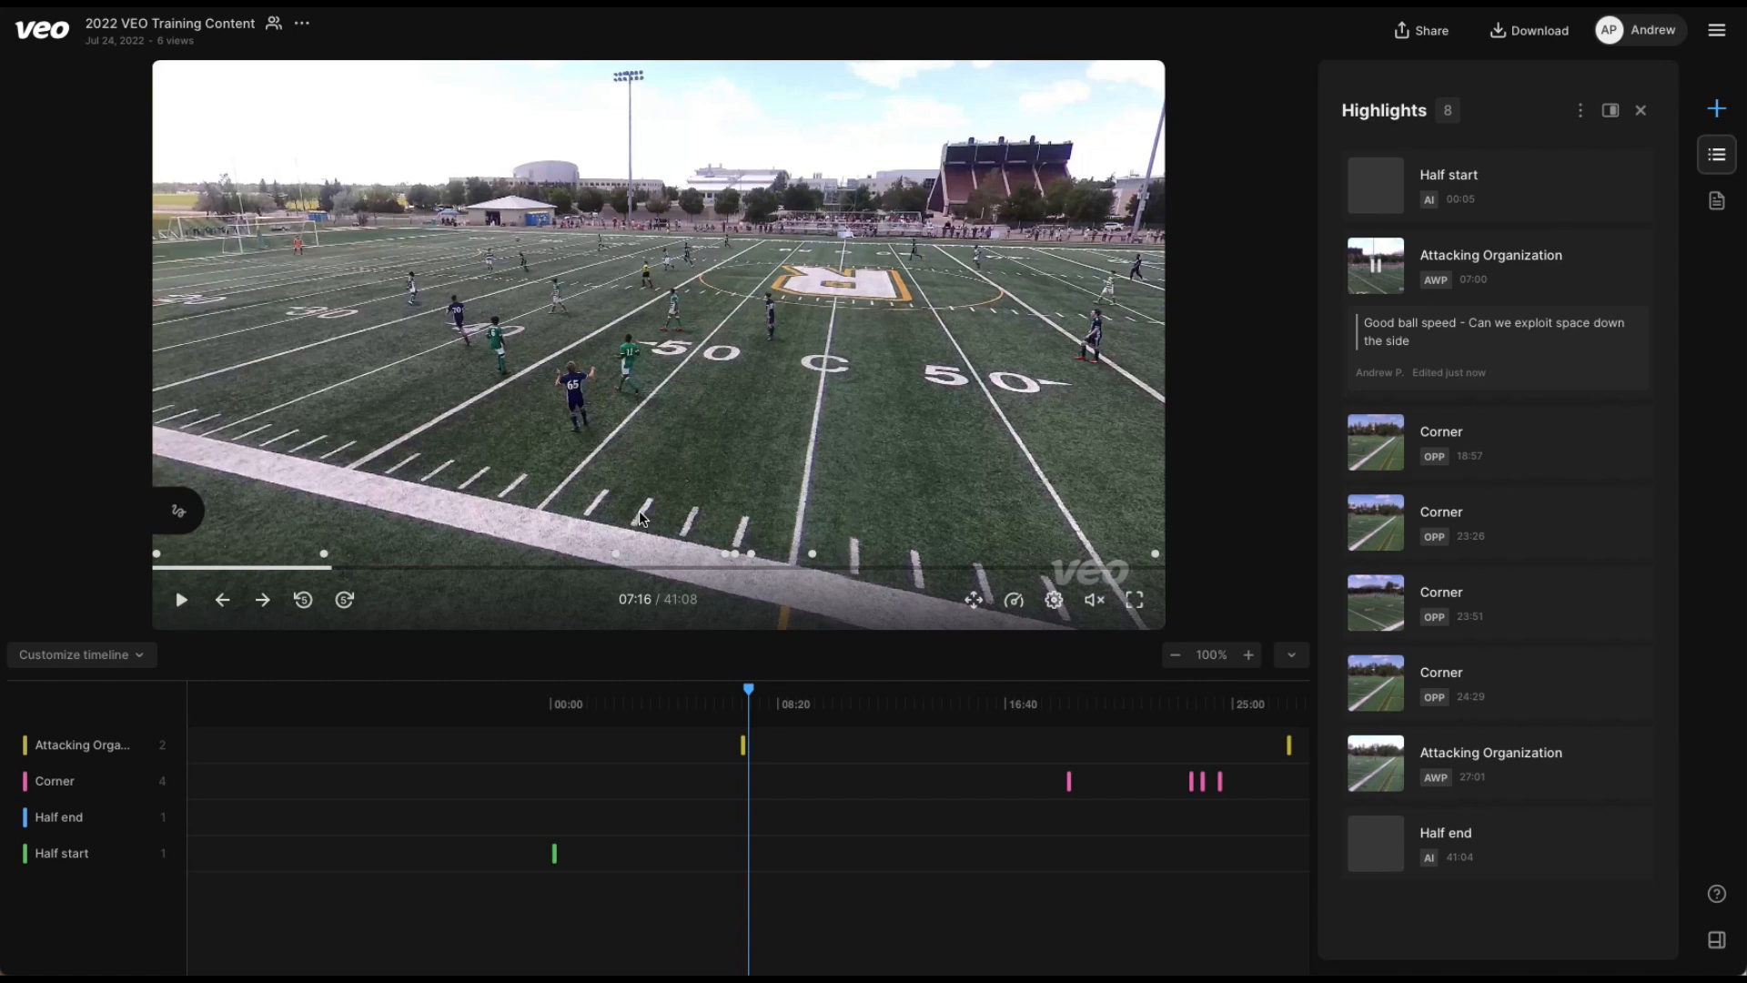
# Open the available actions for the 07:00 Attacking Organization highlight.
pyautogui.moveTo(1639, 259)
pyautogui.click(1639, 258)
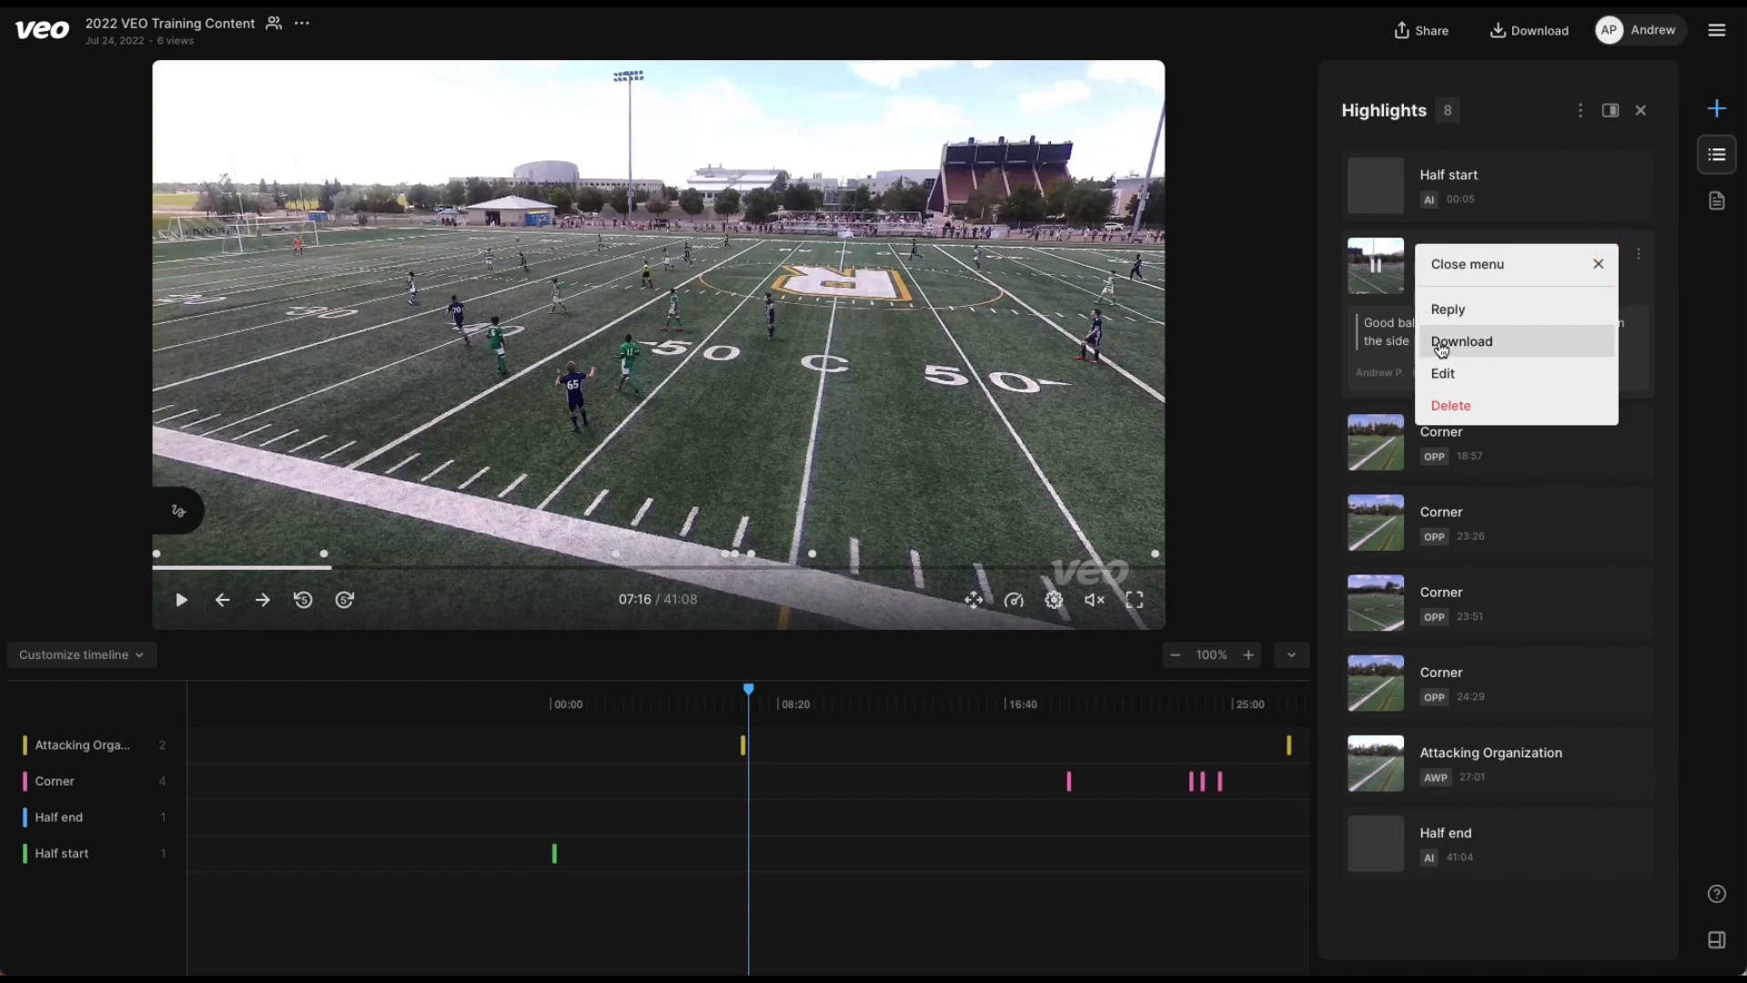